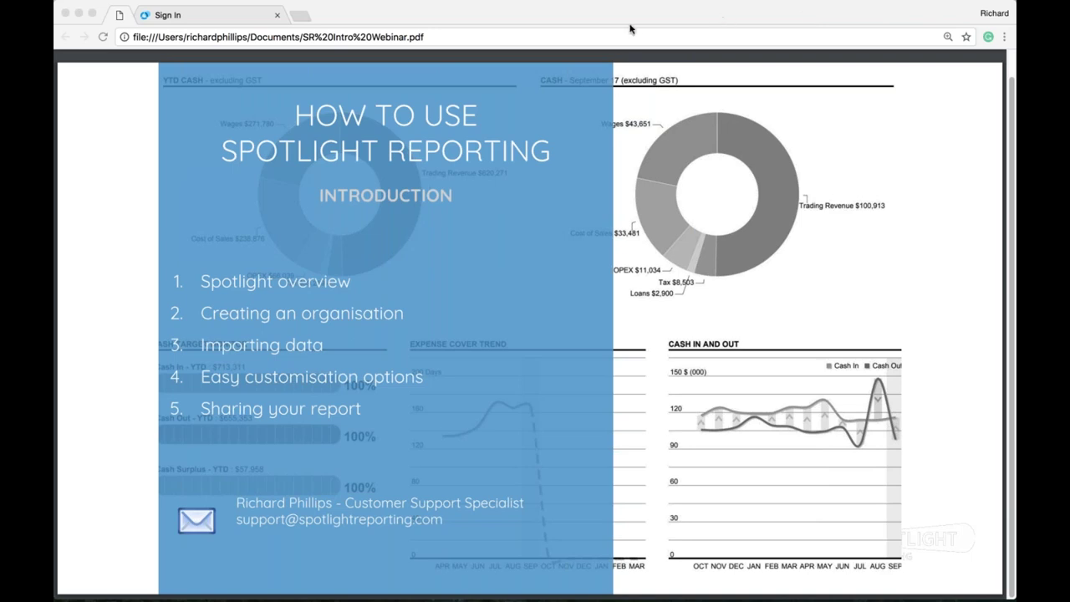
Switch to the Spotlight Reporting sign-in page and log in with the saved credentials.
{"action": "left_click", "coordinate": [239, 17]}
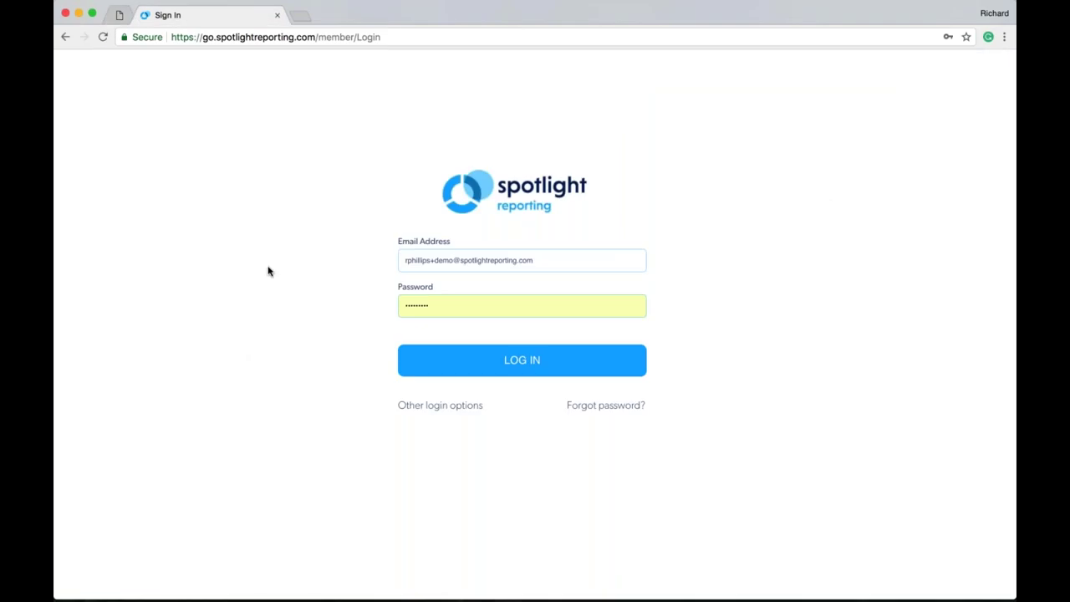
{"action": "left_click", "coordinate": [550, 361]}
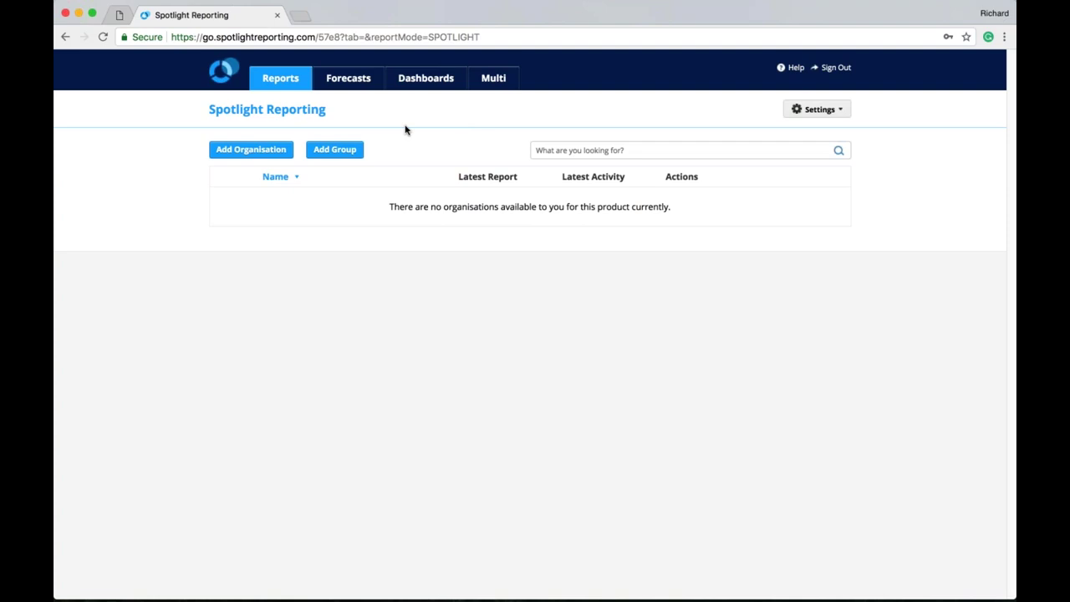
Look through the Forecasts and Dashboards product areas, then return to Reports.
{"action": "left_click", "coordinate": [348, 79]}
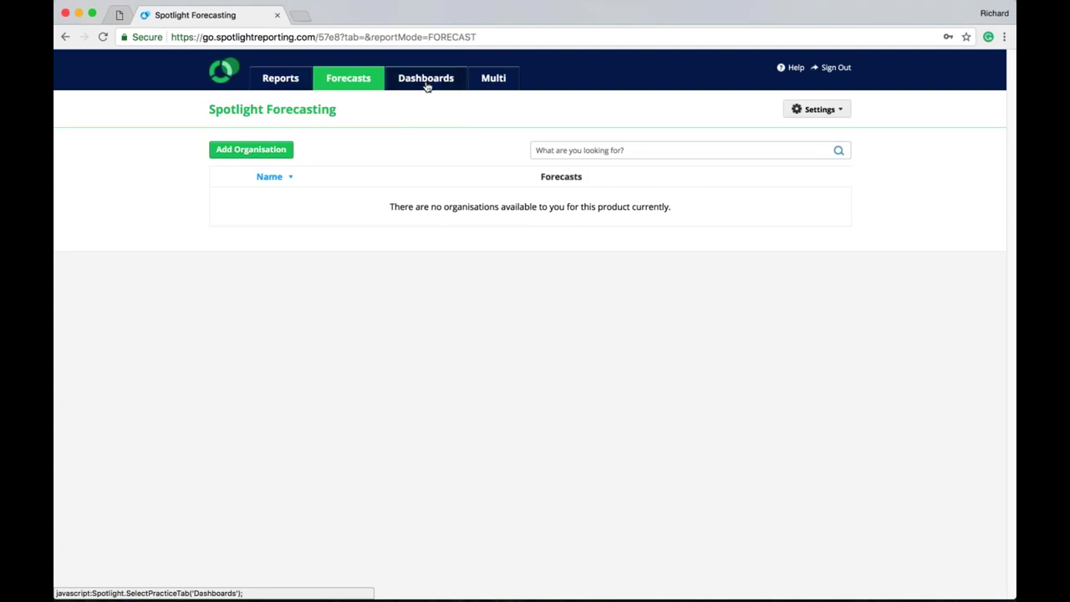
{"action": "left_click", "coordinate": [427, 84]}
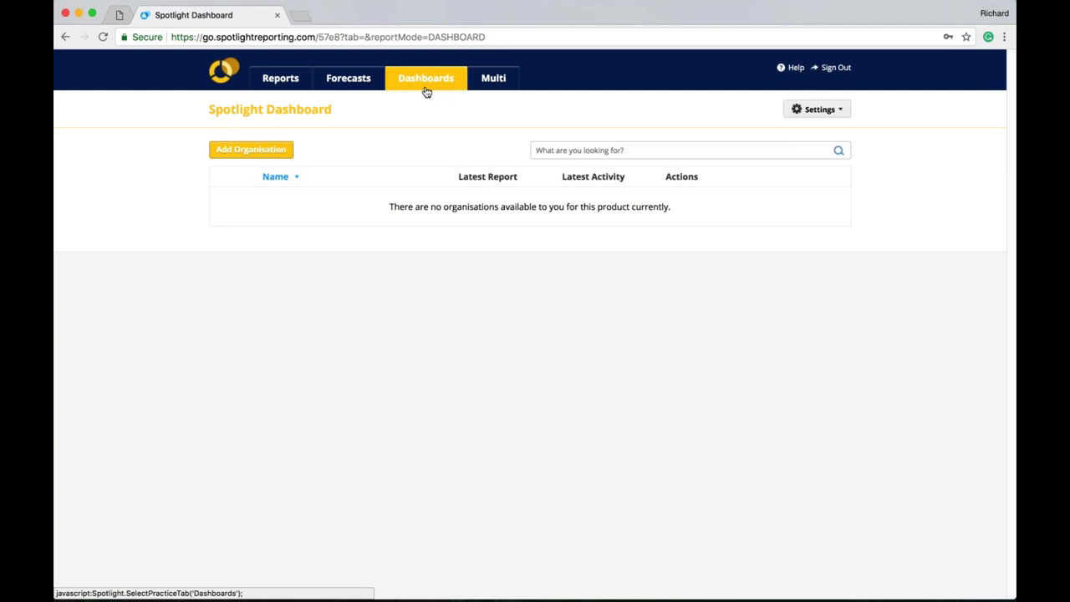
{"action": "left_click", "coordinate": [361, 89]}
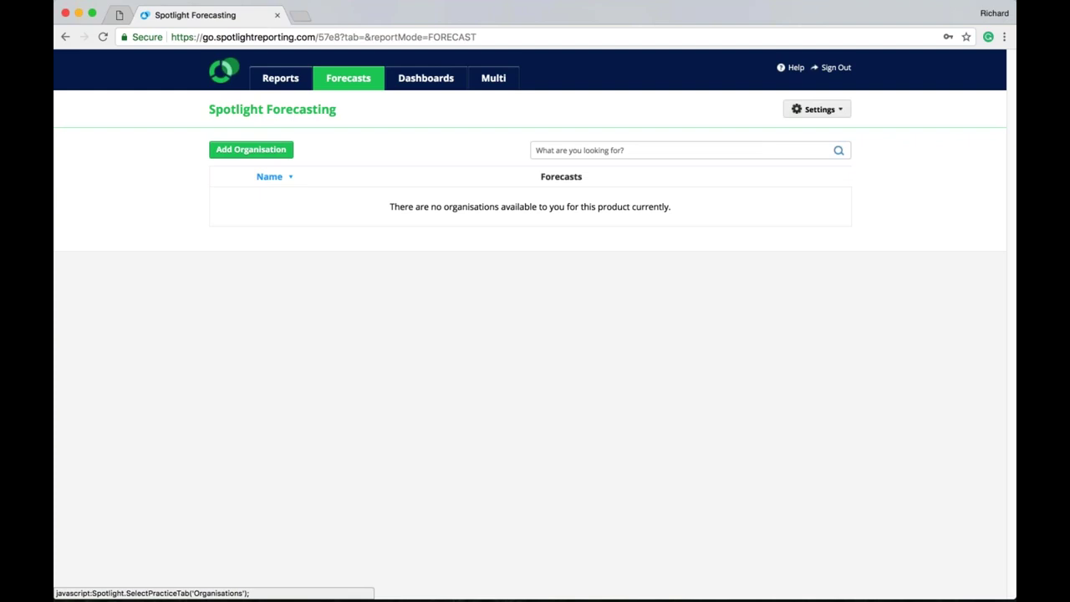
{"action": "left_click", "coordinate": [280, 78]}
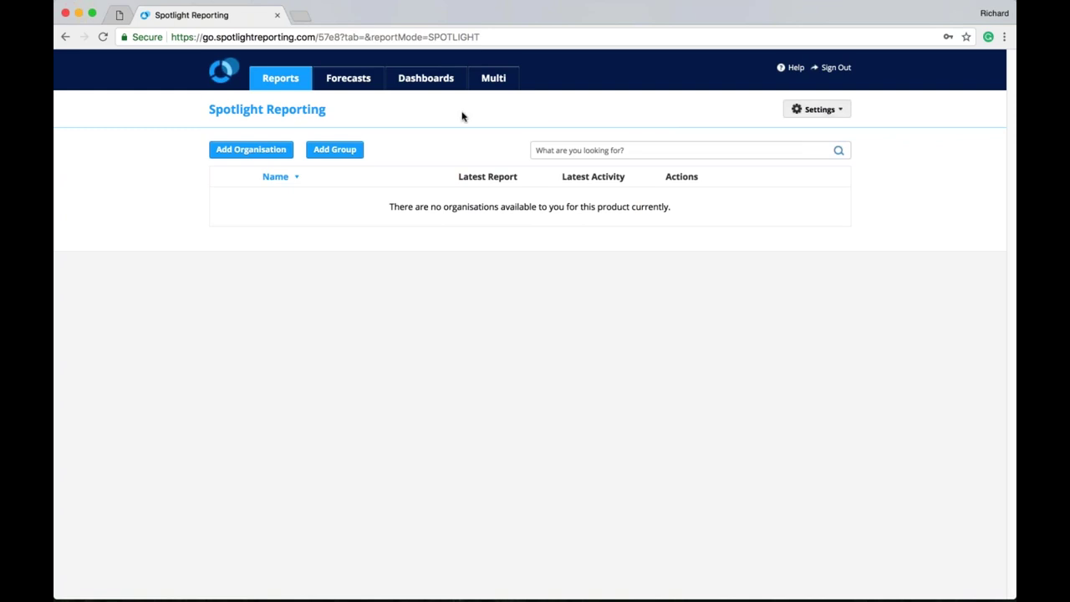
Add a new organisation named "Clever Cookie", leaving the location and internal ID blank.
{"action": "left_click", "coordinate": [271, 158]}
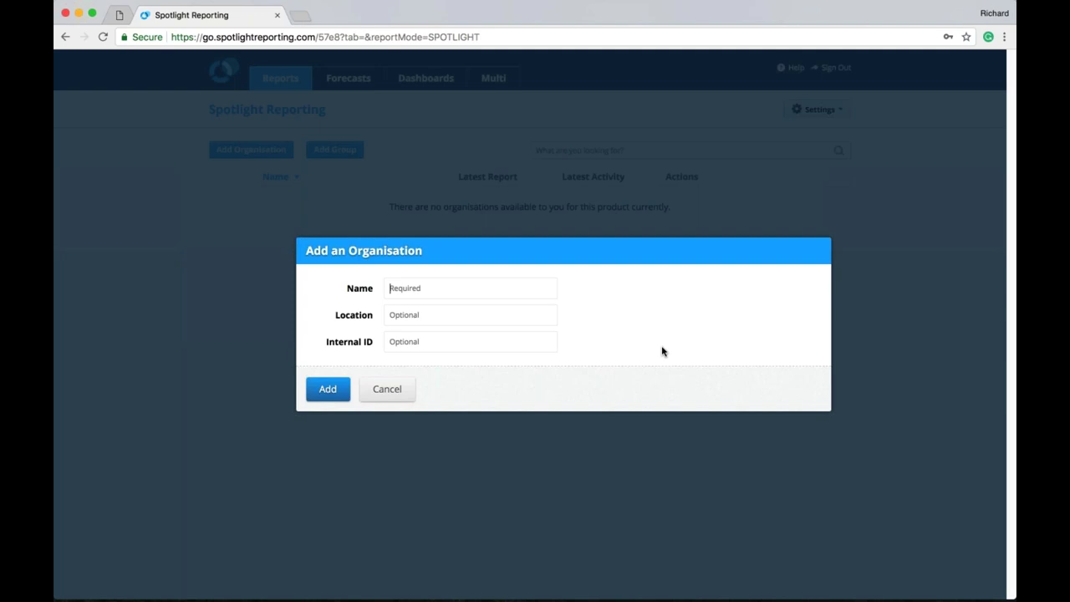
{"action": "type", "text": "Clever Cookie"}
{"action": "left_click", "coordinate": [331, 393]}
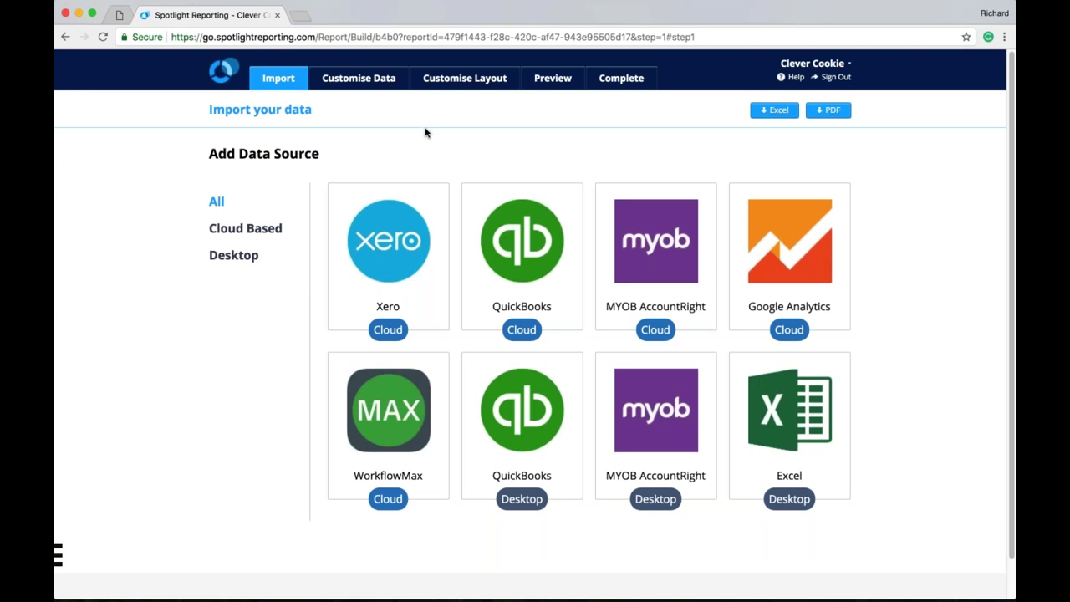
Return to the organisation list and review the practice settings: practice name, logo, default report titles, report colours and footer text.
{"action": "left_click", "coordinate": [227, 73]}
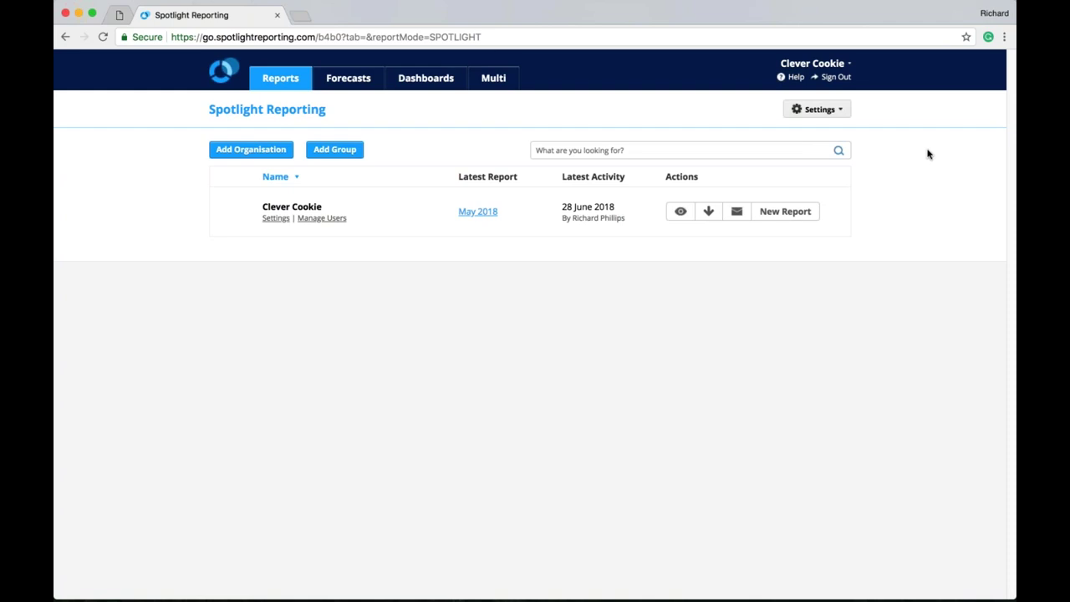
{"action": "left_click", "coordinate": [843, 111]}
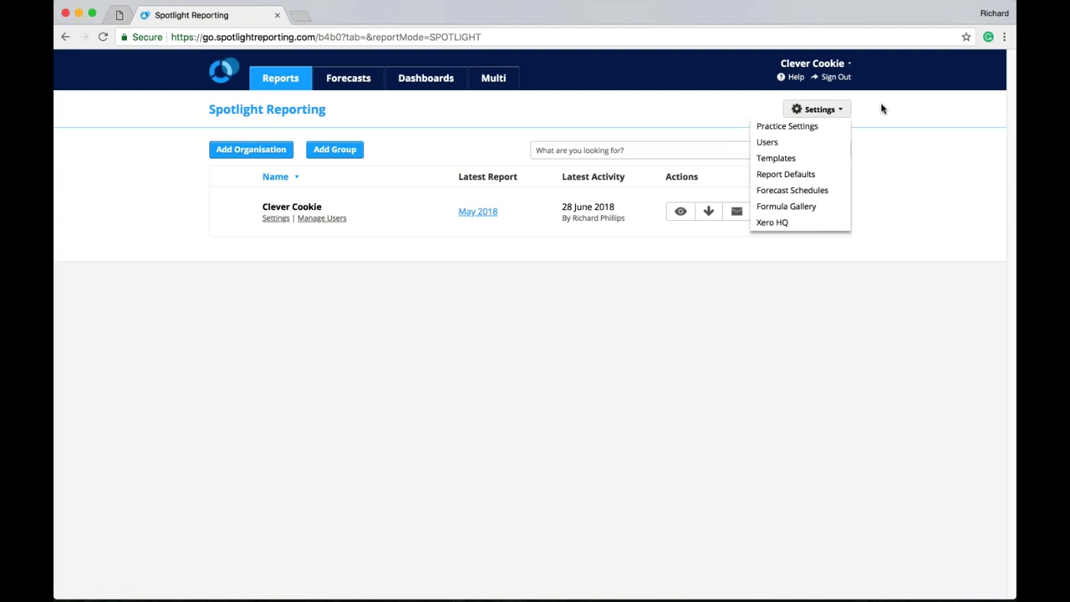
{"action": "left_click", "coordinate": [831, 132]}
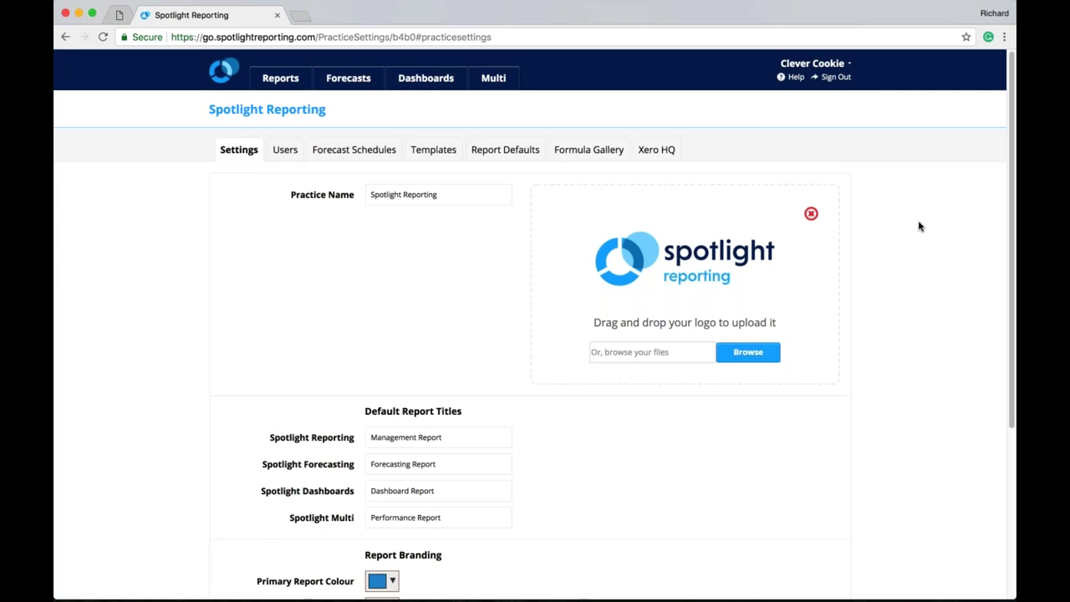
{"action": "left_click", "coordinate": [449, 192]}
{"action": "scroll", "coordinate": [289, 249], "scroll_direction": "down", "scroll_amount": 1}
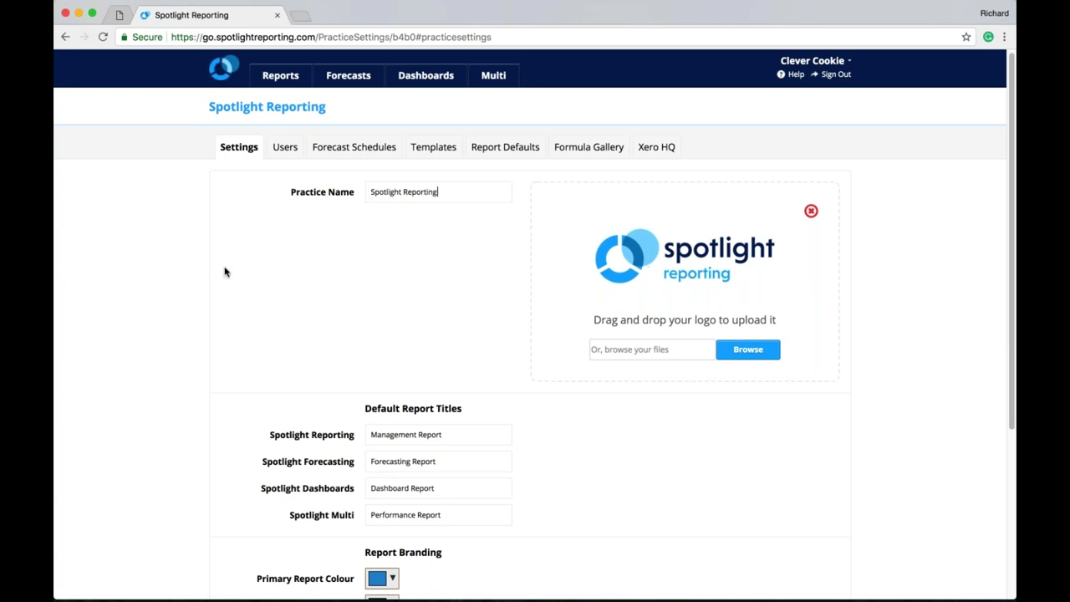
{"action": "scroll", "coordinate": [224, 272], "scroll_direction": "down", "scroll_amount": 5}
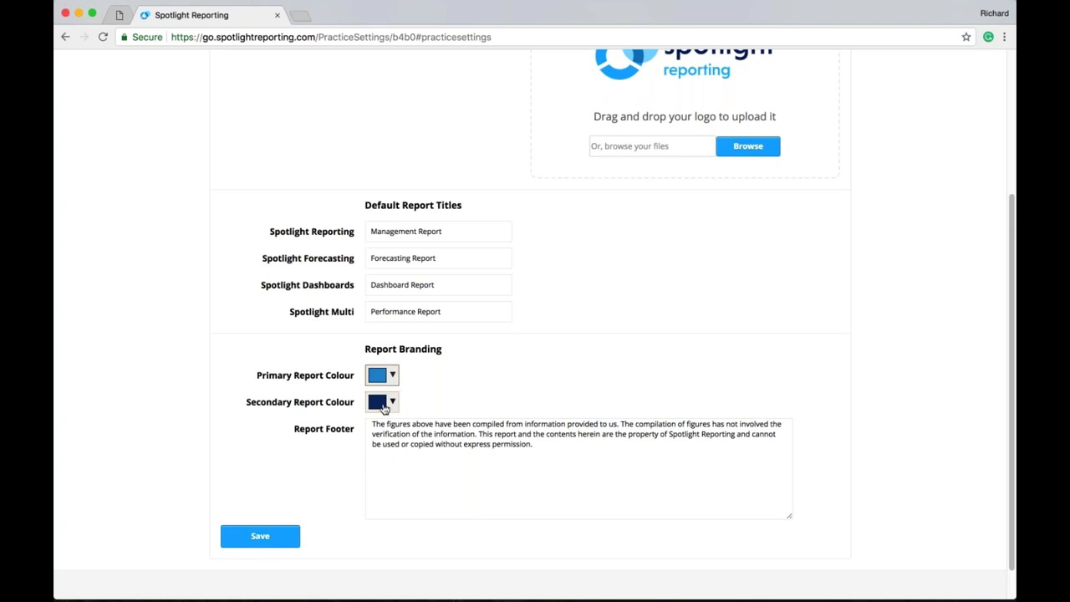
{"action": "left_click", "coordinate": [381, 403]}
{"action": "left_click_drag", "start_coordinate": [371, 423], "coordinate": [535, 444]}
{"action": "left_click", "coordinate": [602, 448]}
{"action": "scroll", "coordinate": [923, 255], "scroll_direction": "up", "scroll_amount": 5}
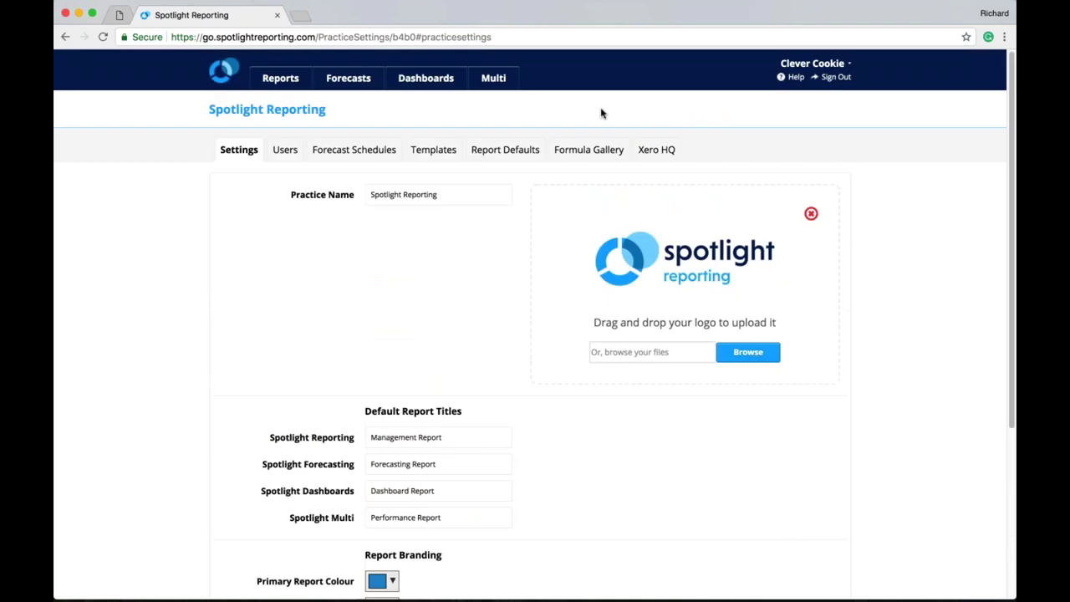
Open the practice's user list and bring up a new user invitation to view its name and email fields.
{"action": "left_click", "coordinate": [285, 153]}
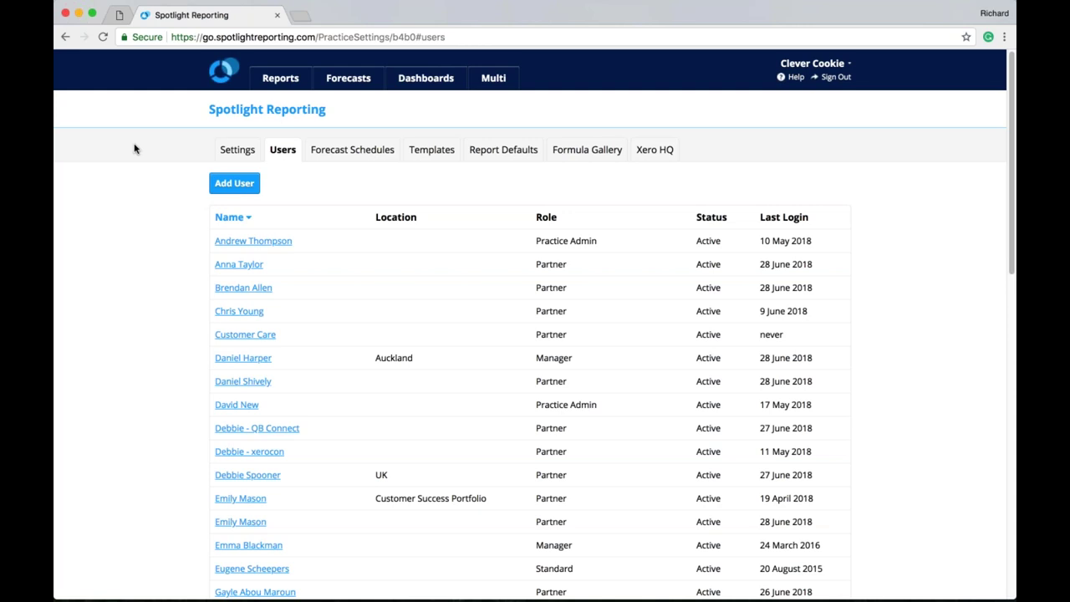
{"action": "left_click", "coordinate": [243, 189]}
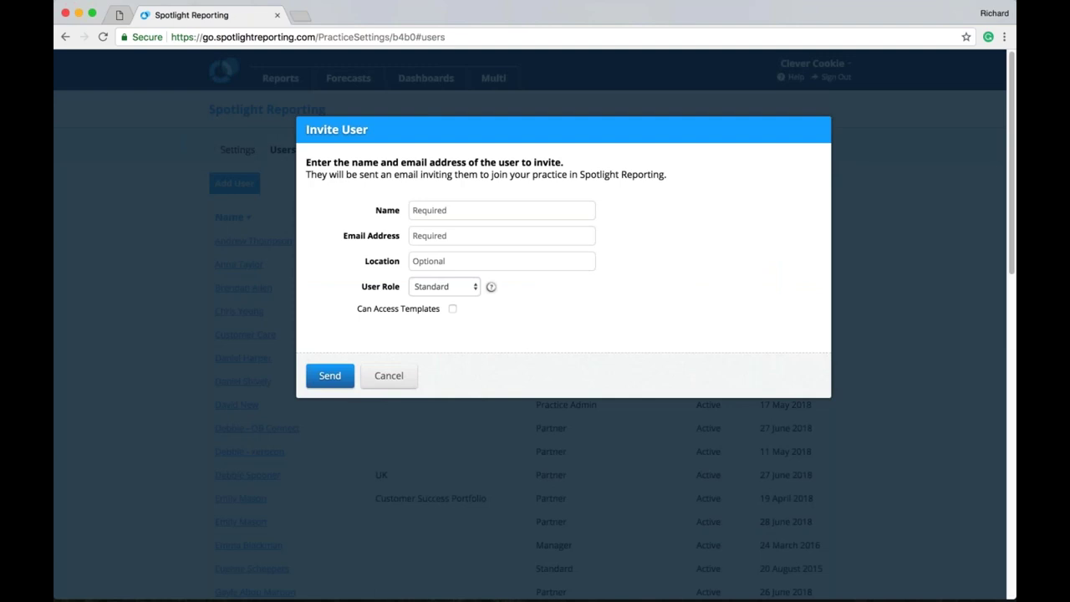
{"action": "left_click", "coordinate": [432, 208]}
{"action": "left_click", "coordinate": [426, 235]}
Examine the User Roles and Permissions table in the user role help article, then close the article and cancel the invitation.
{"action": "left_click", "coordinate": [490, 286]}
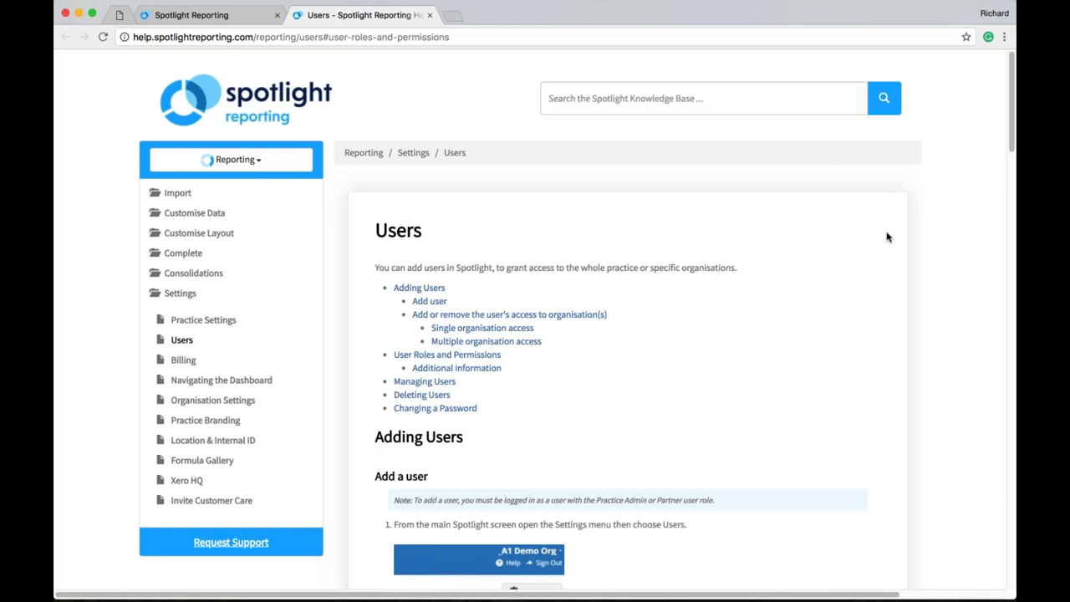
{"action": "scroll", "coordinate": [888, 237], "scroll_direction": "down", "scroll_amount": 3}
{"action": "scroll", "coordinate": [888, 237], "scroll_direction": "down", "scroll_amount": 3}
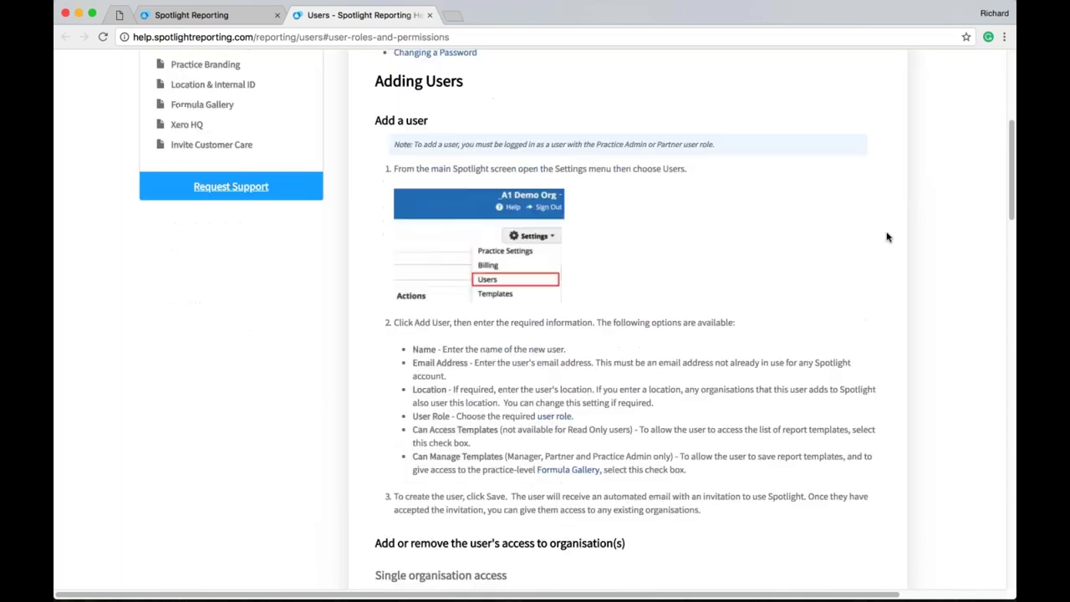
{"action": "scroll", "coordinate": [887, 237], "scroll_direction": "down", "scroll_amount": 5}
{"action": "scroll", "coordinate": [888, 237], "scroll_direction": "down", "scroll_amount": 3}
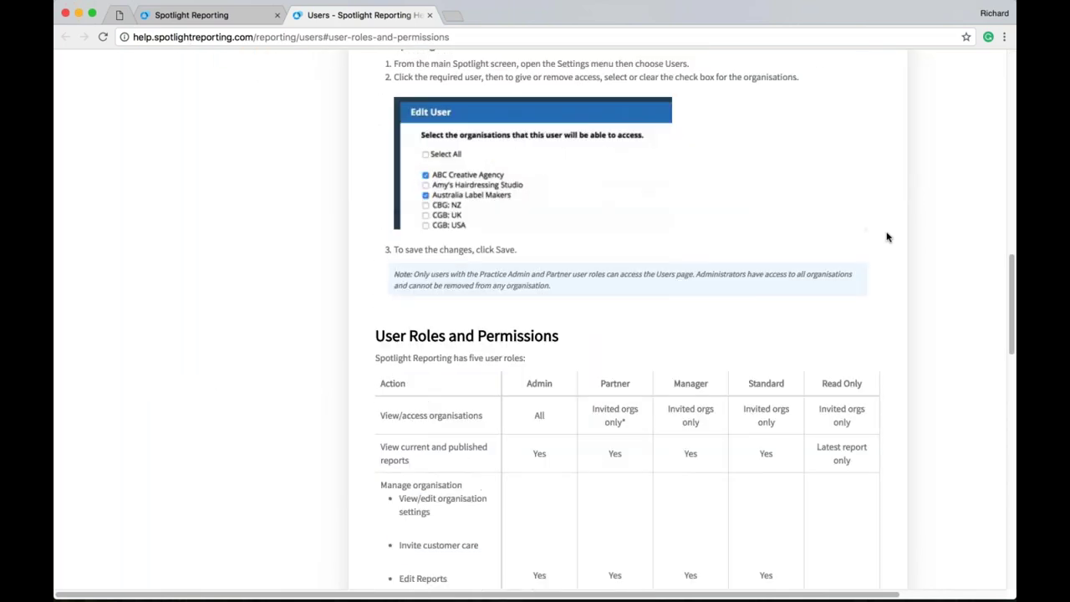
{"action": "scroll", "coordinate": [887, 237], "scroll_direction": "down", "scroll_amount": 3}
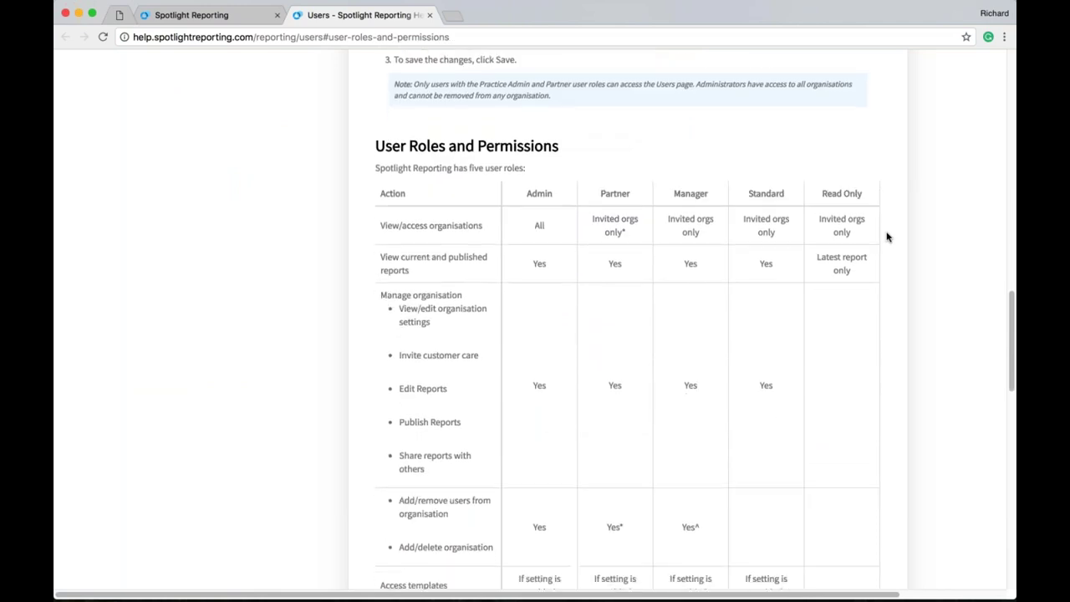
{"action": "scroll", "coordinate": [888, 237], "scroll_direction": "down", "scroll_amount": 1}
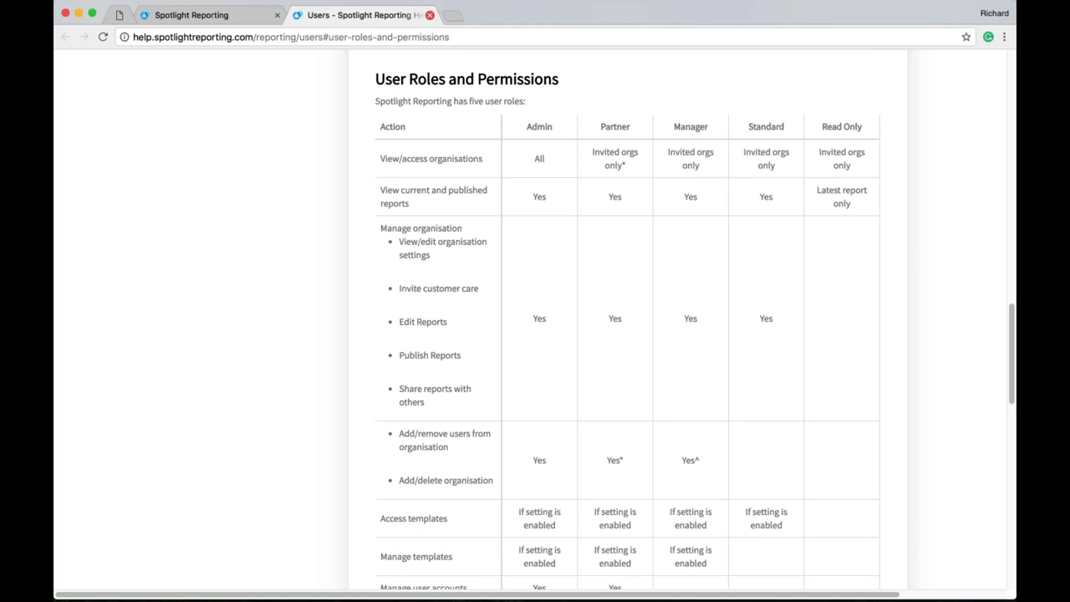
{"action": "left_click", "coordinate": [430, 15]}
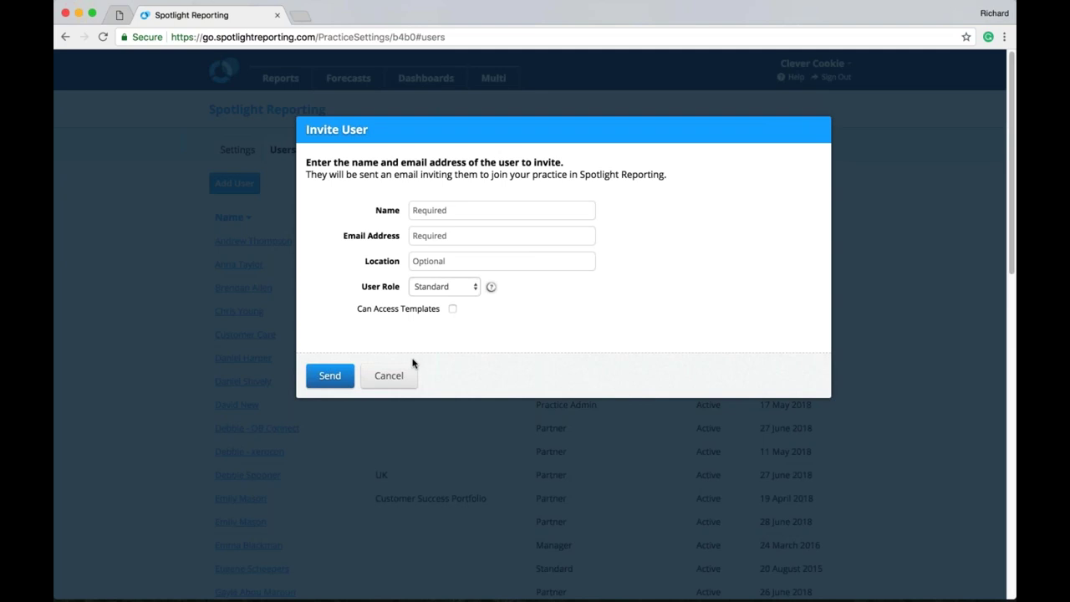
{"action": "left_click", "coordinate": [392, 375]}
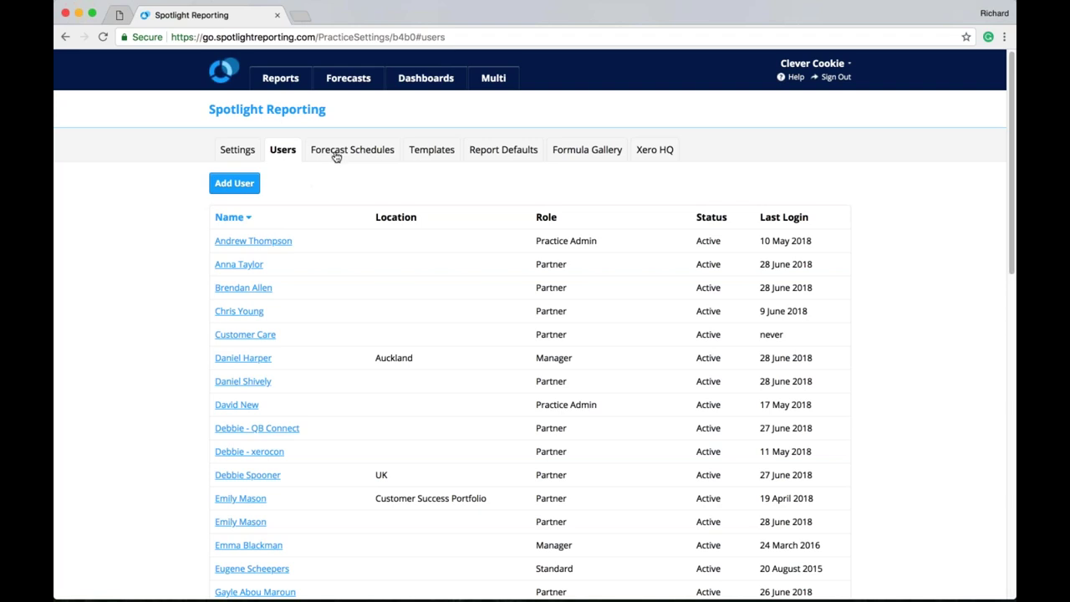
Review the practice's forecast schedules and its list of saved report templates.
{"action": "left_click", "coordinate": [335, 157]}
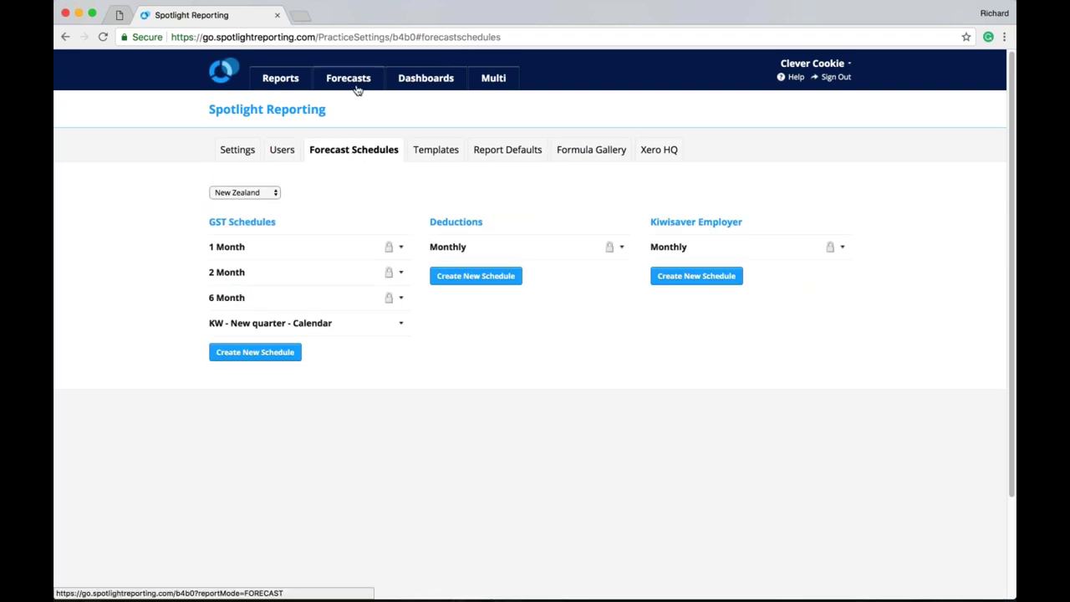
{"action": "left_click", "coordinate": [440, 159]}
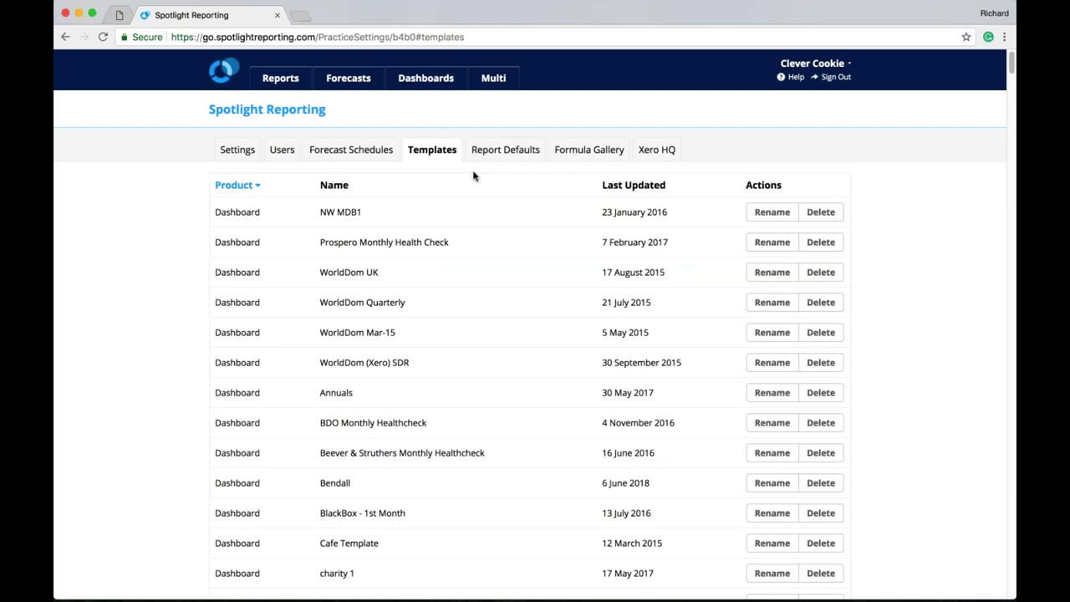
Switch the practice's default report type to EBITDA and review its customisable rows without saving.
{"action": "left_click", "coordinate": [501, 162]}
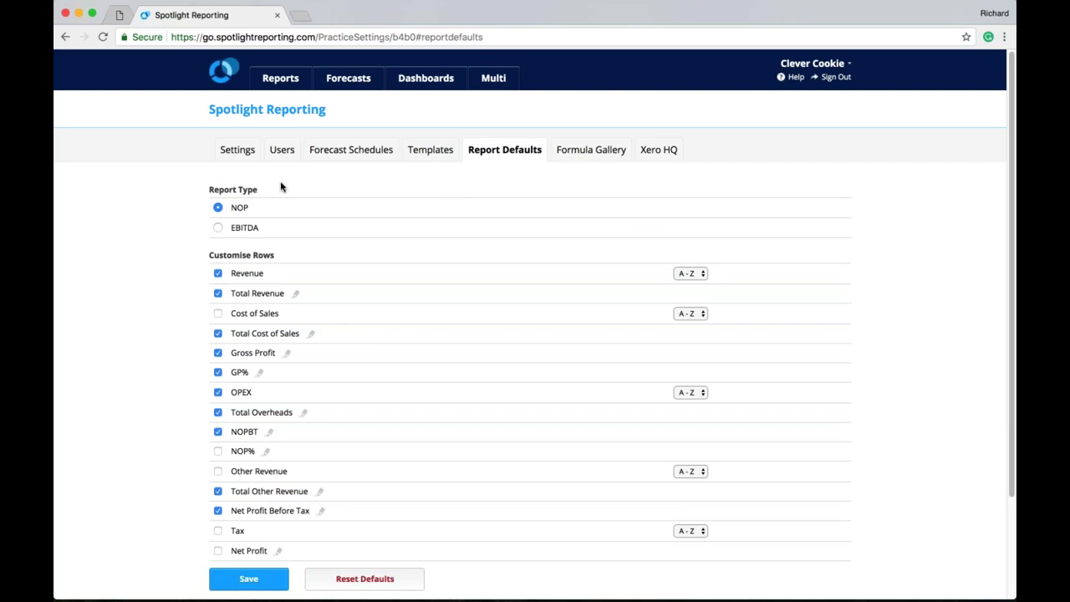
{"action": "left_click", "coordinate": [217, 229]}
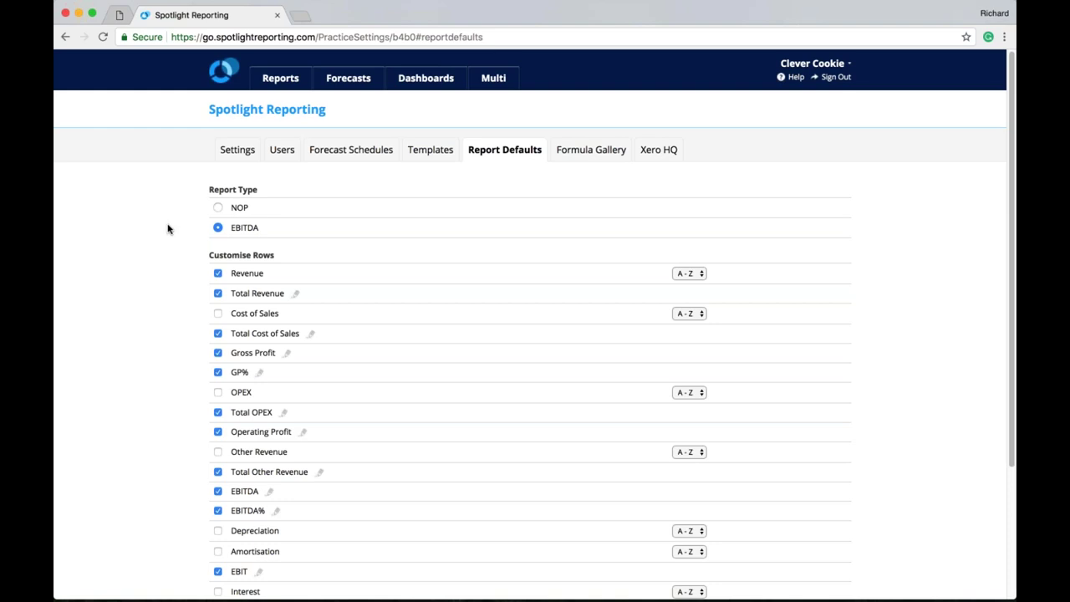
{"action": "scroll", "coordinate": [168, 228], "scroll_direction": "down", "scroll_amount": 1}
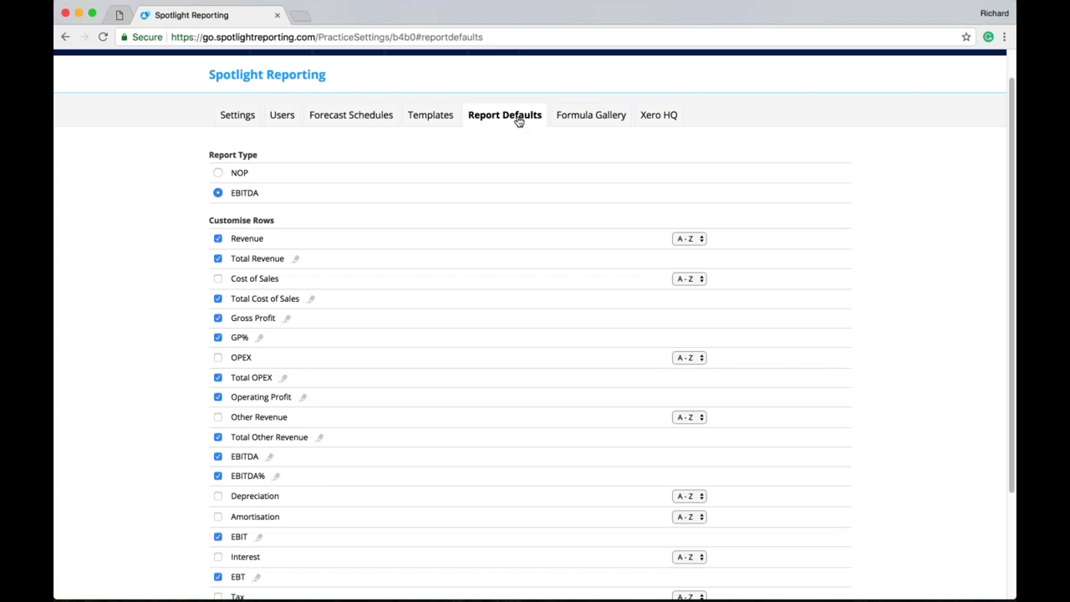
Review the practice's Formula Gallery and the Xero HQ connection option.
{"action": "left_click", "coordinate": [590, 114]}
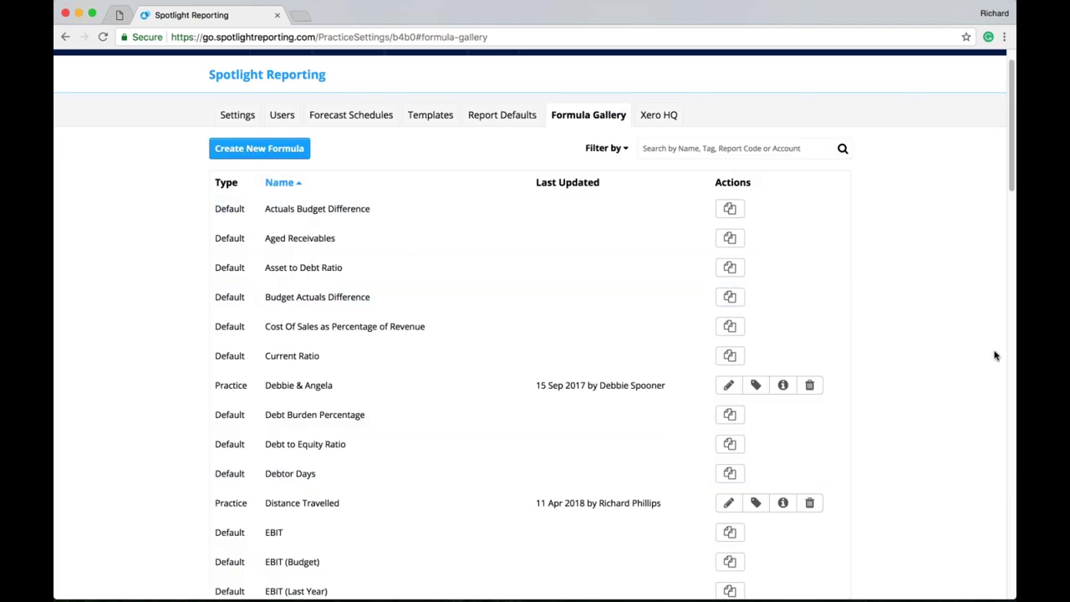
{"action": "scroll", "coordinate": [958, 308], "scroll_direction": "up", "scroll_amount": 1}
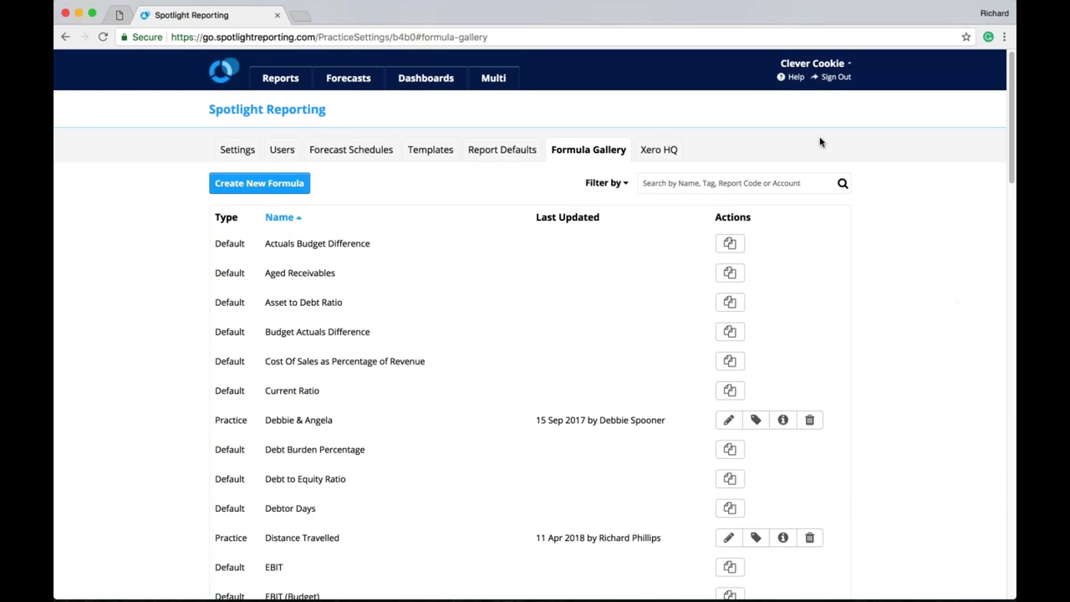
{"action": "left_click", "coordinate": [656, 153]}
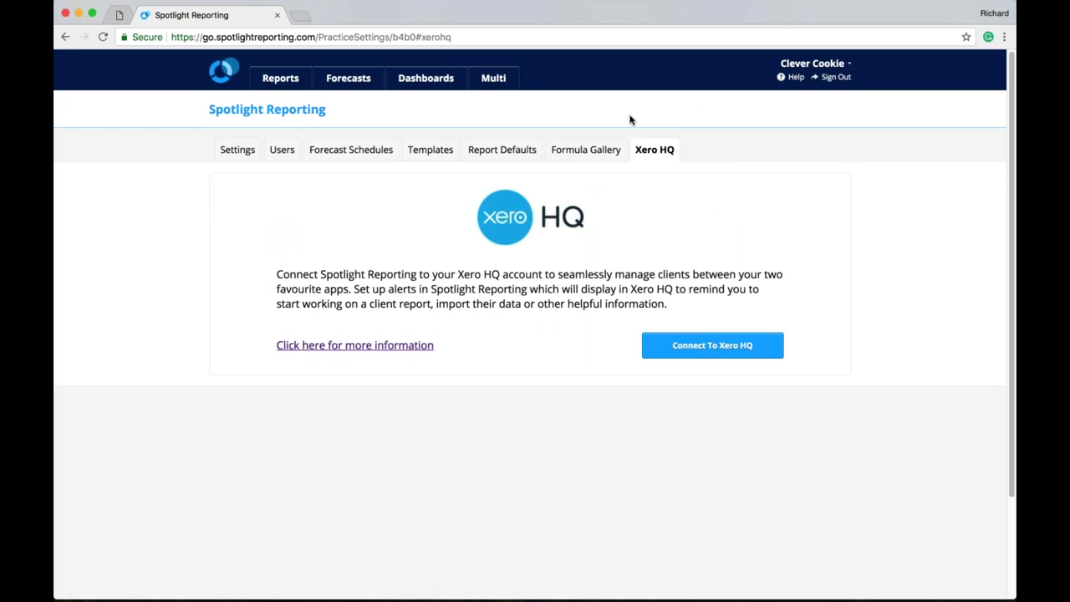
Open the Clever Cookie organisation's settings and set its end of financial year to 30 June.
{"action": "left_click", "coordinate": [218, 80]}
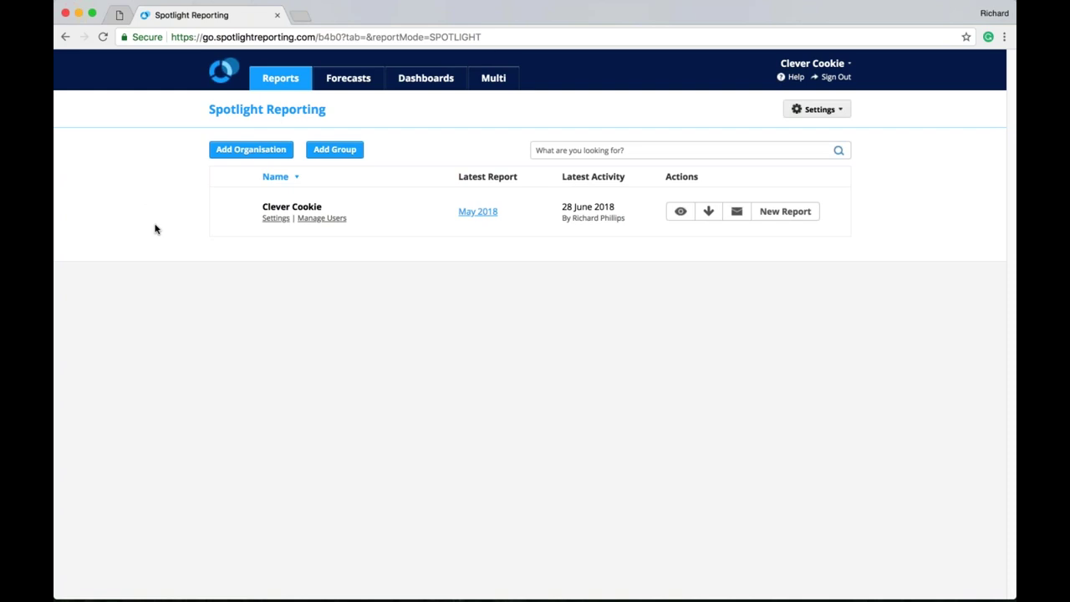
{"action": "left_click", "coordinate": [277, 220]}
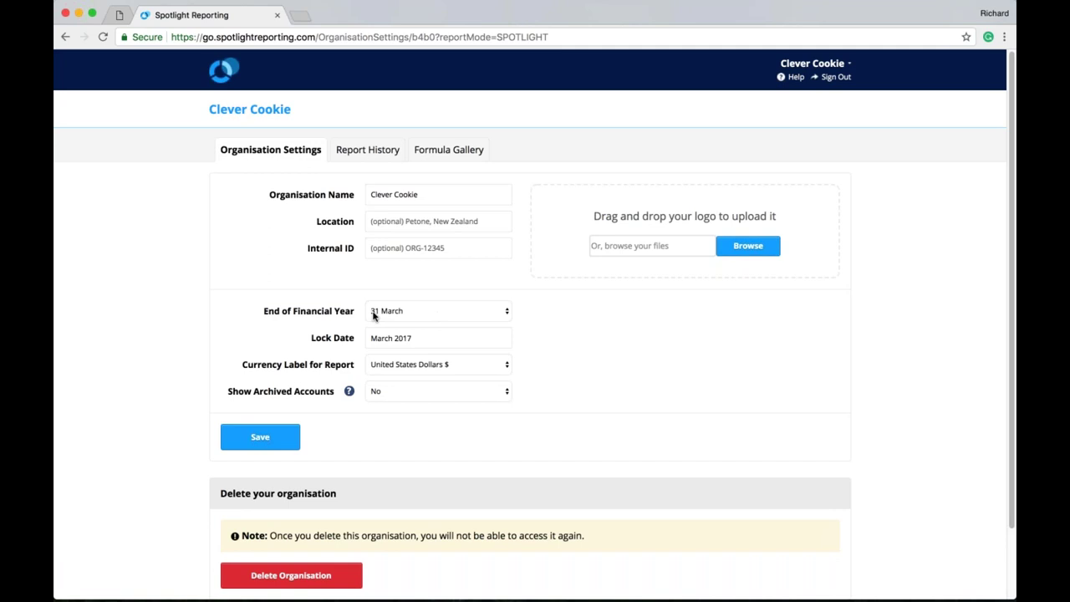
{"action": "left_click", "coordinate": [462, 315]}
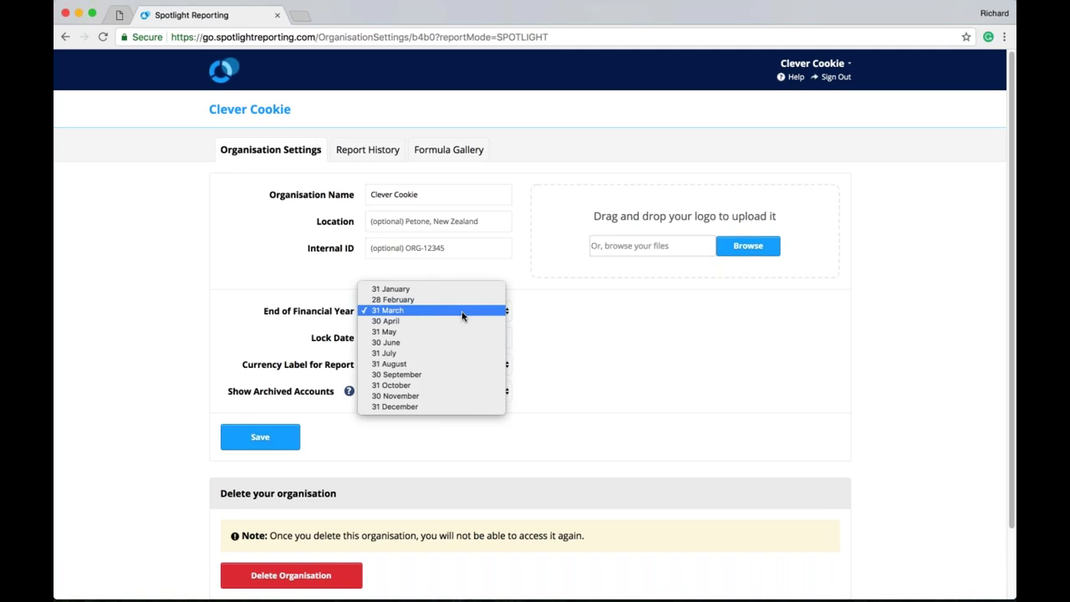
{"action": "left_click", "coordinate": [428, 343]}
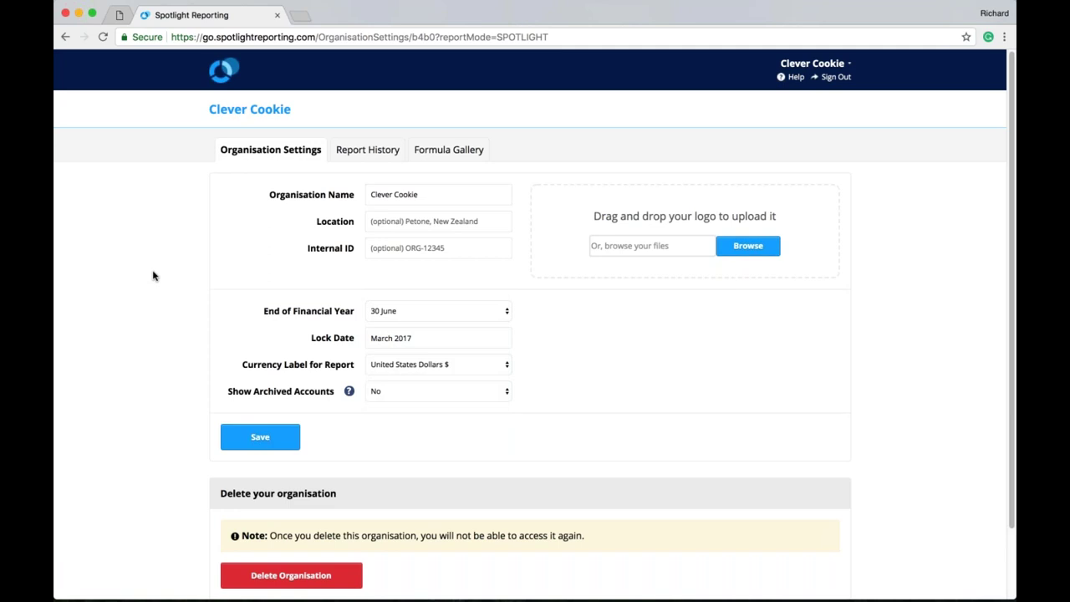
Examine the month choices available for the organisation's lock date.
{"action": "scroll", "coordinate": [167, 261], "scroll_direction": "down", "scroll_amount": 1}
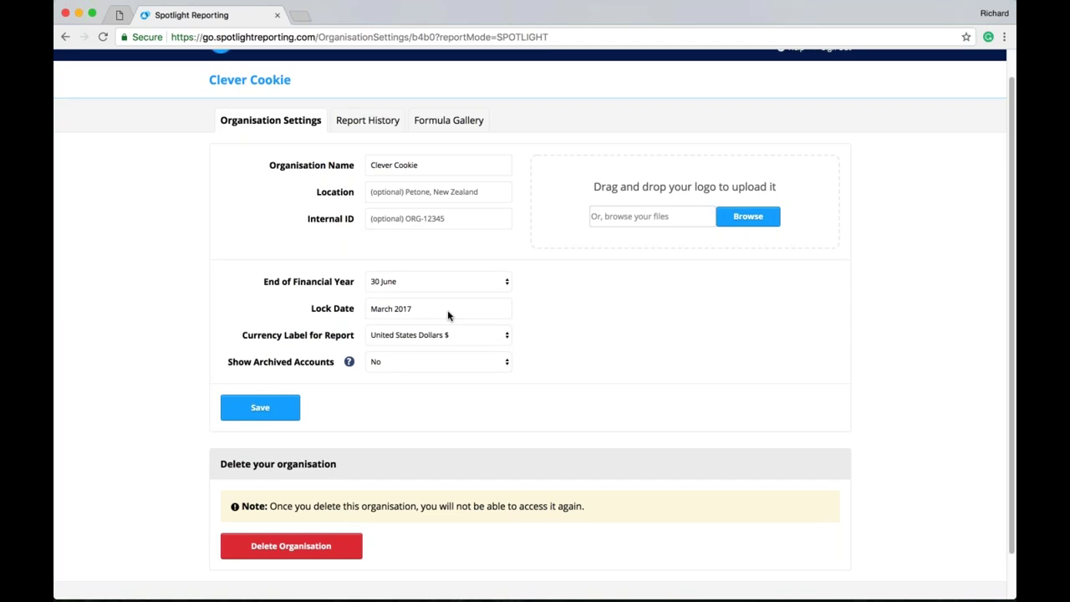
{"action": "left_click", "coordinate": [448, 315]}
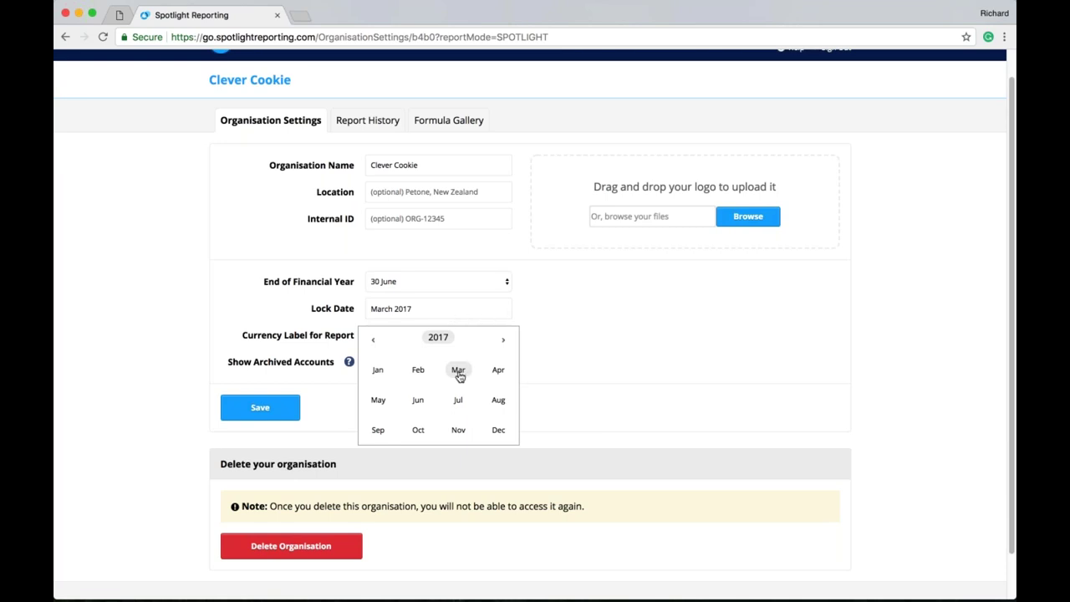
{"action": "left_click", "coordinate": [499, 373]}
{"action": "left_click", "coordinate": [127, 324]}
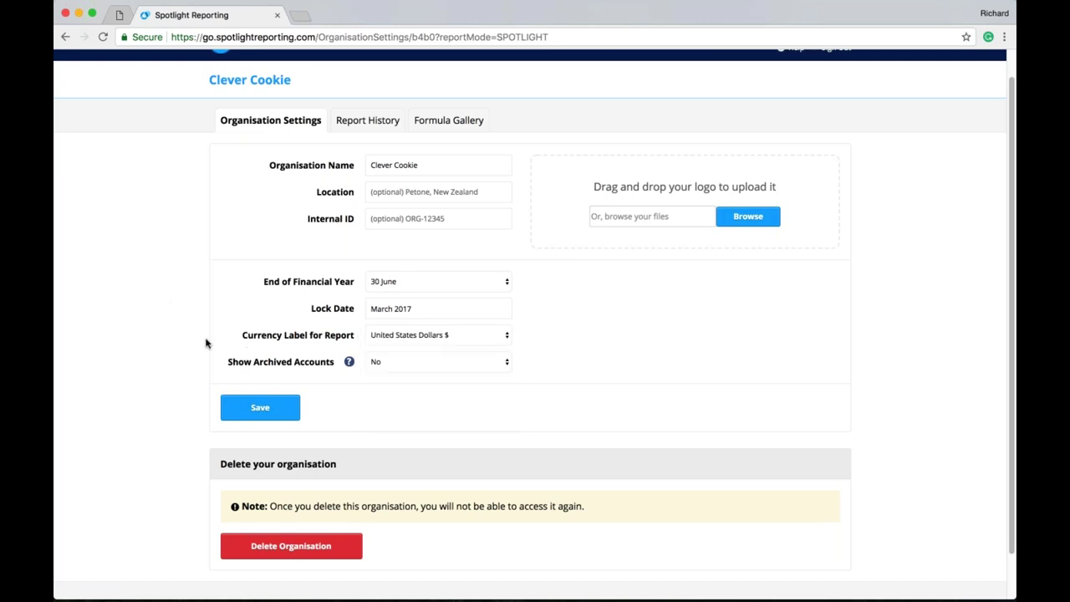
Set the organisation's currency label for reports to New Zealand Dollars $.
{"action": "left_click", "coordinate": [460, 341]}
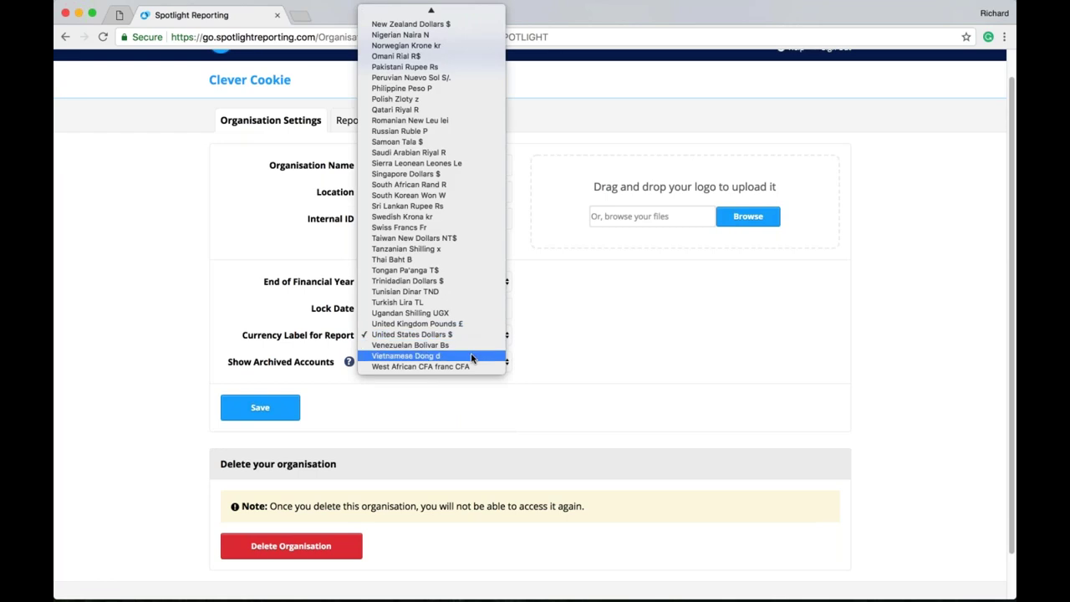
{"action": "scroll", "coordinate": [472, 232], "scroll_direction": "up", "scroll_amount": 5}
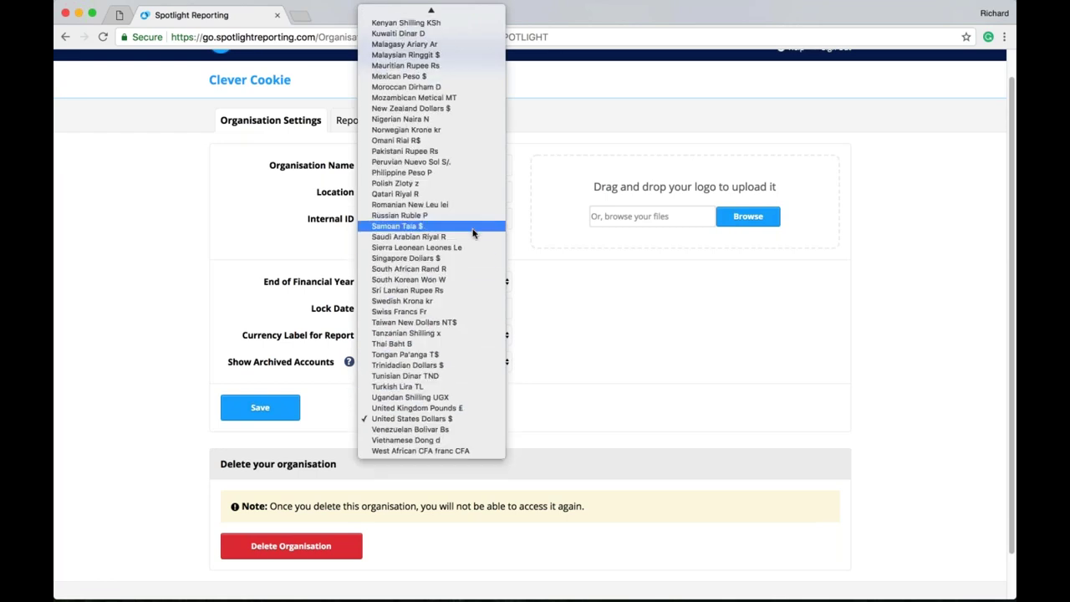
{"action": "scroll", "coordinate": [472, 232], "scroll_direction": "up", "scroll_amount": 5}
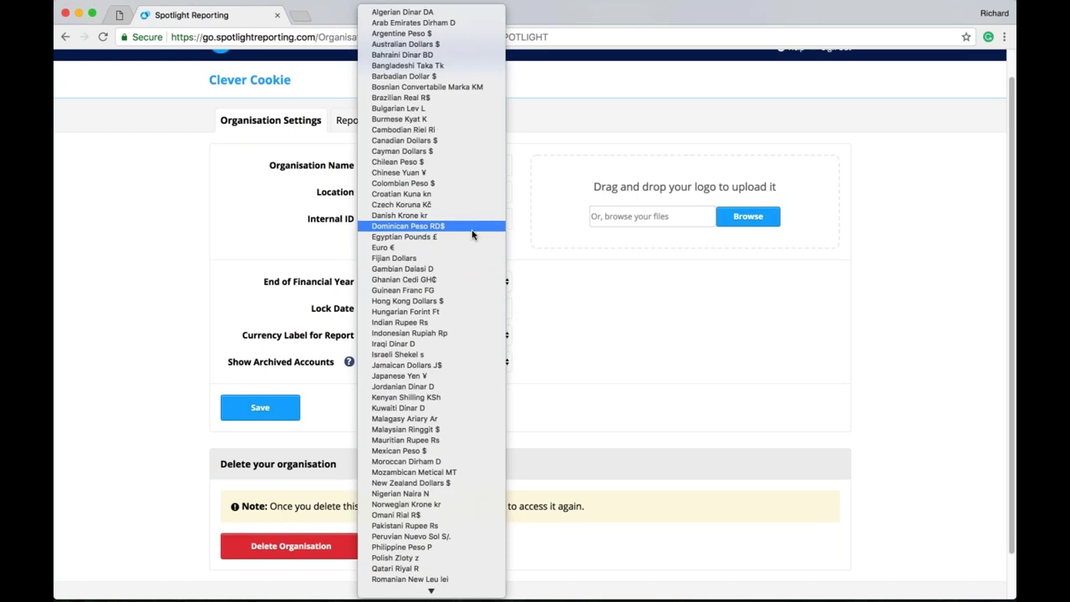
{"action": "scroll", "coordinate": [472, 201], "scroll_direction": "down", "scroll_amount": 2}
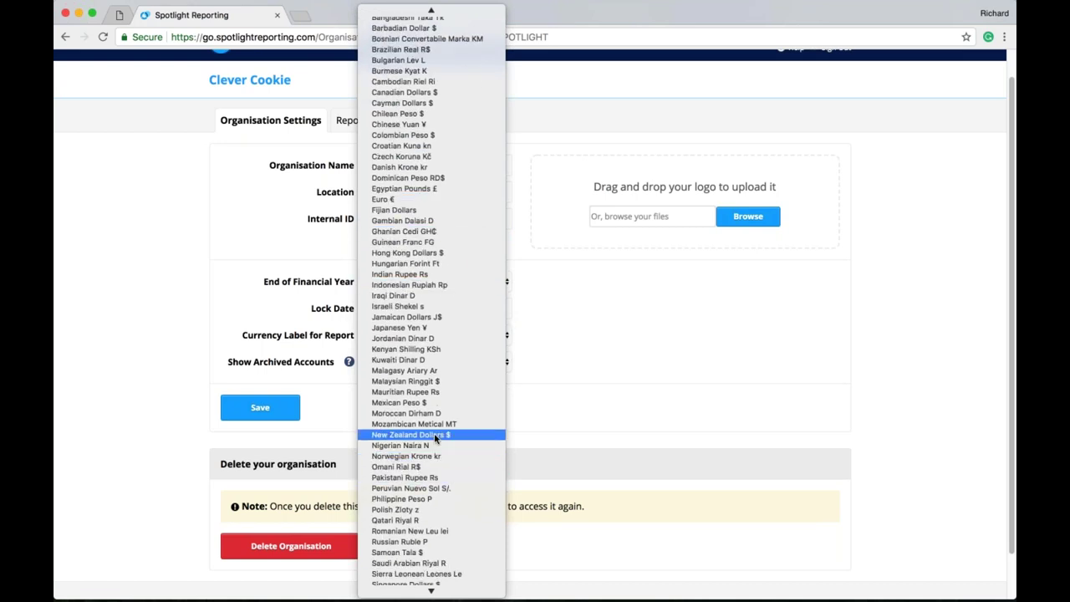
{"action": "left_click", "coordinate": [434, 433]}
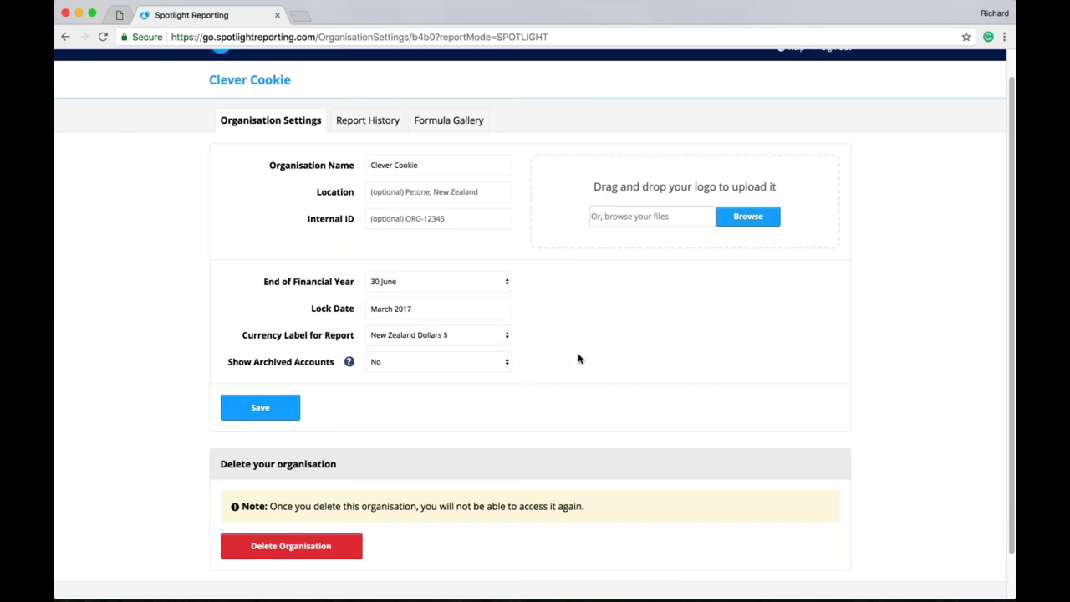
Examine the options for showing archived accounts in the organisation settings.
{"action": "left_click", "coordinate": [449, 367]}
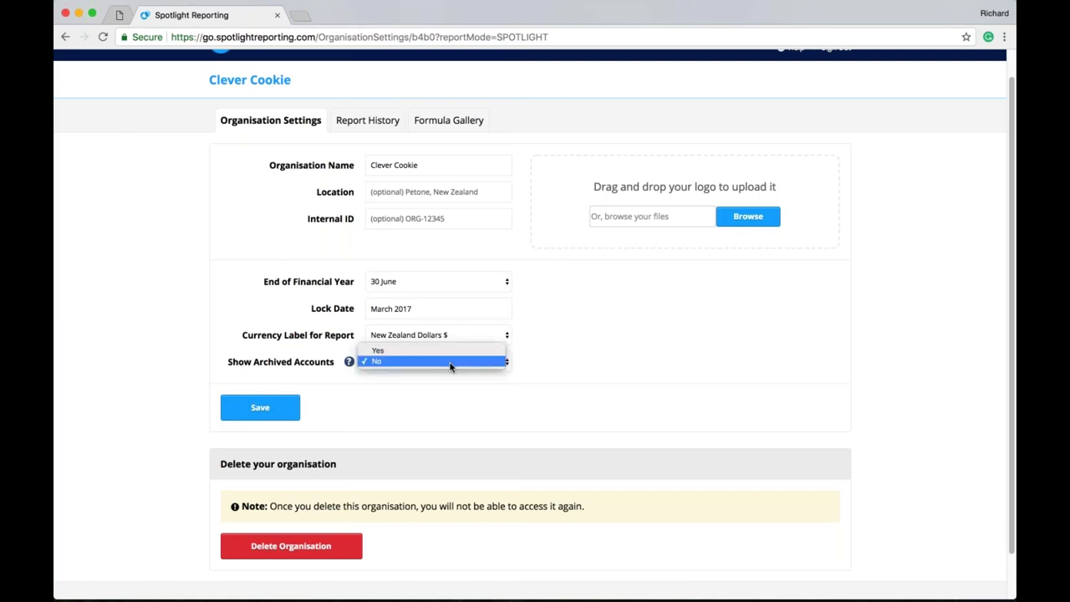
{"action": "left_click", "coordinate": [608, 370]}
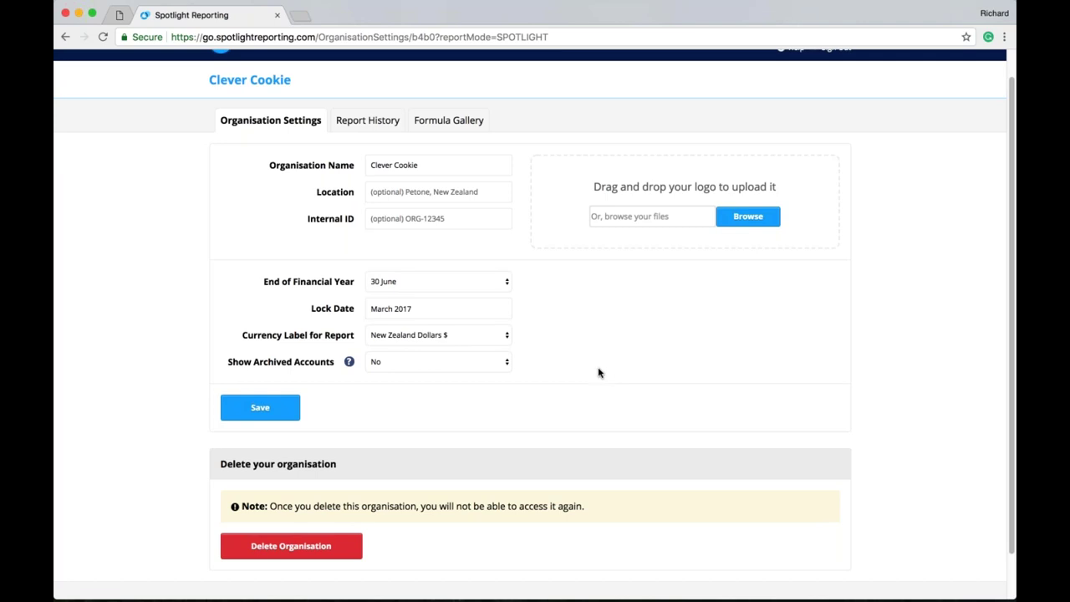
{"action": "left_click", "coordinate": [417, 363]}
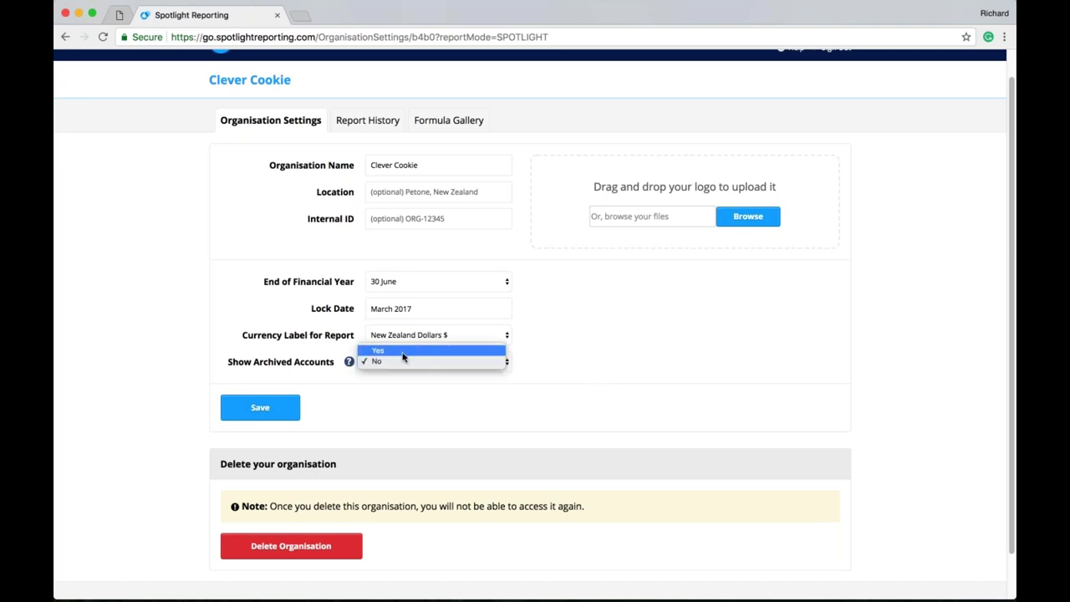
{"action": "left_click", "coordinate": [605, 366]}
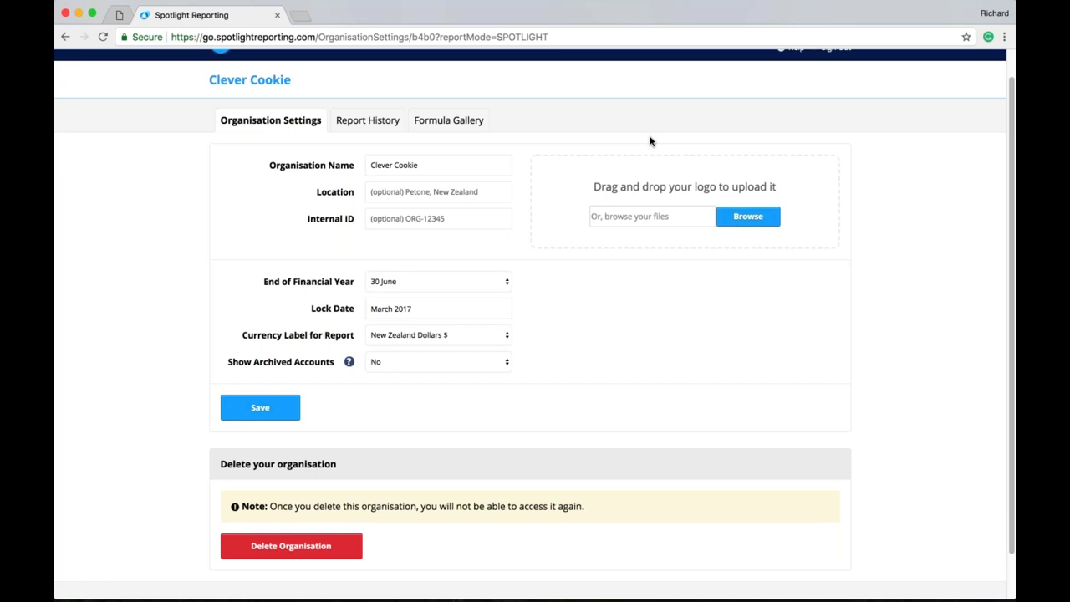
Return to the organisation list without saving the settings and open Clever Cookie's May 2018 report.
{"action": "scroll", "coordinate": [182, 136], "scroll_direction": "up", "scroll_amount": 1}
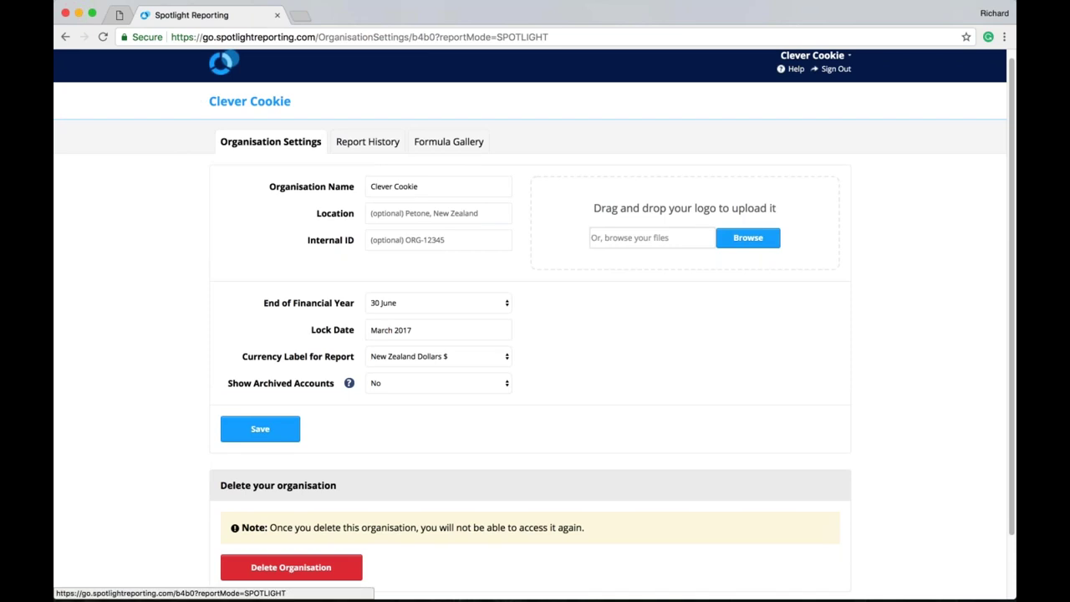
{"action": "left_click", "coordinate": [223, 63]}
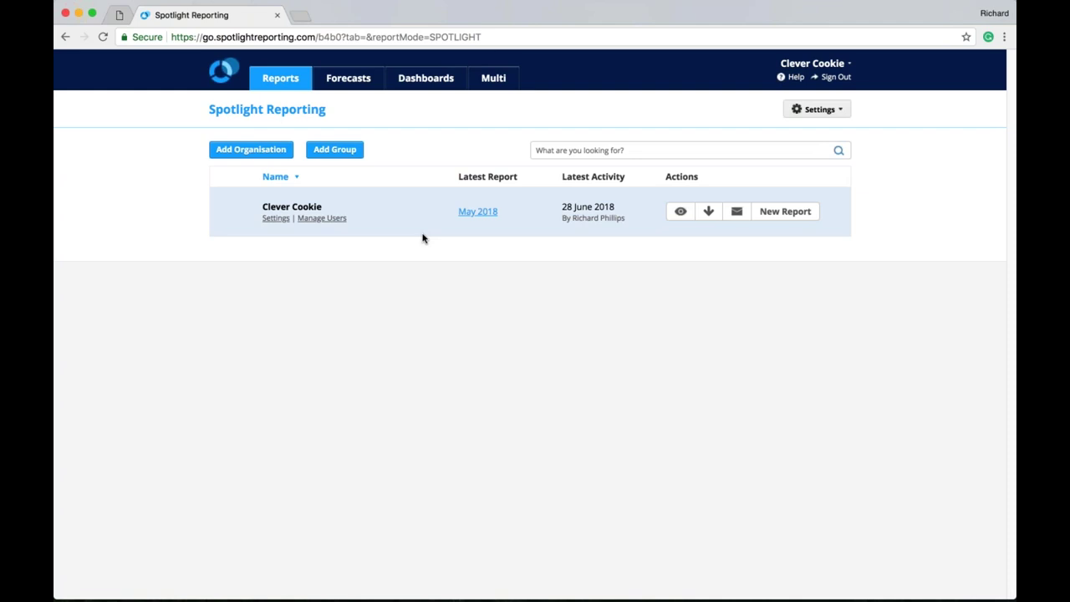
{"action": "left_click", "coordinate": [488, 214]}
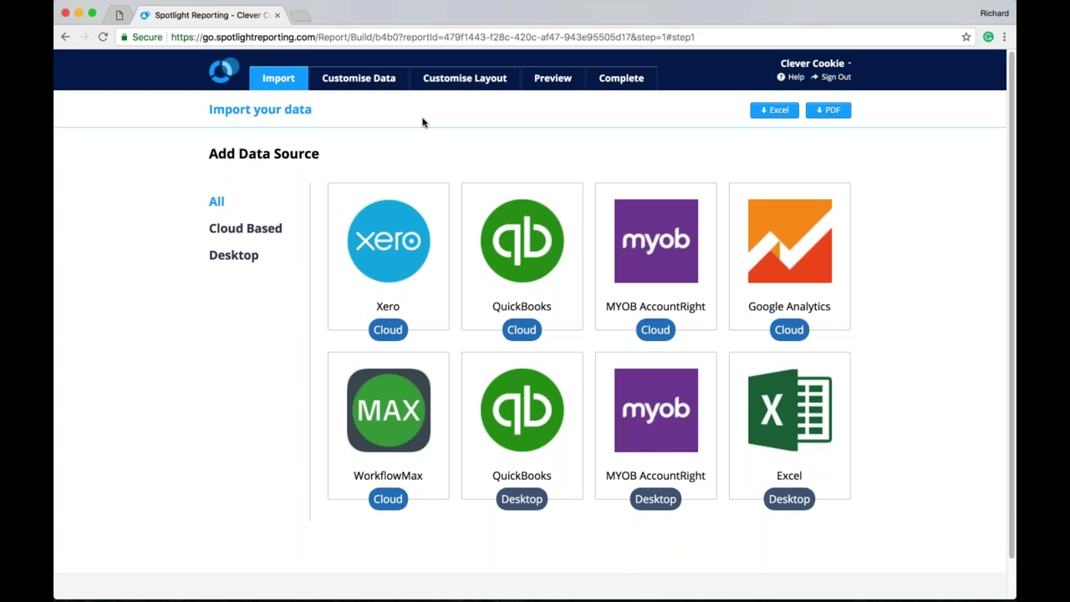
Compare the cloud-based and desktop data sources available for import, and show all of them again.
{"action": "left_click", "coordinate": [262, 228]}
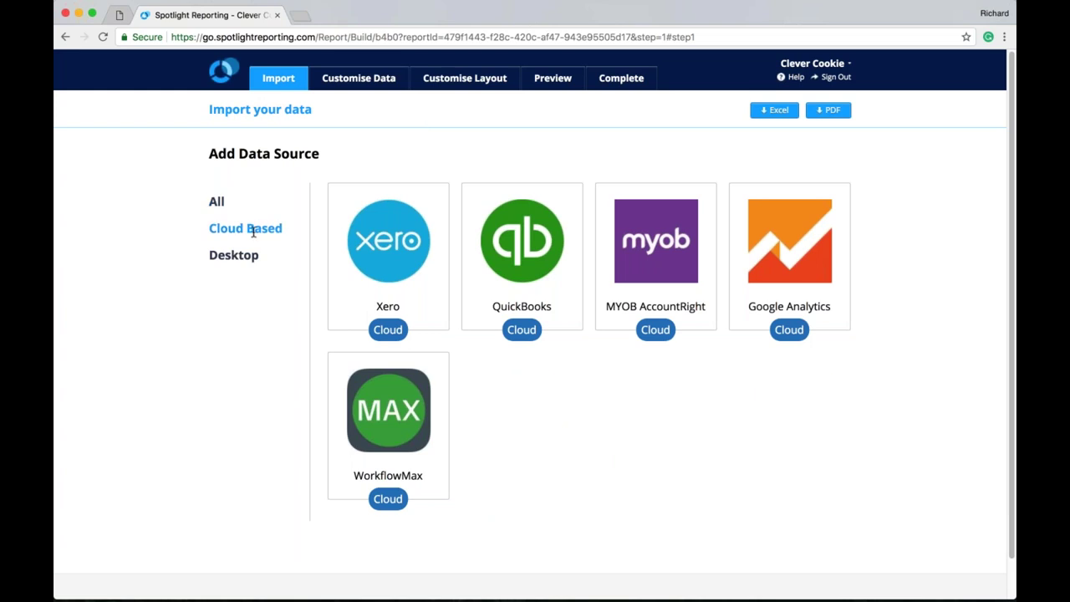
{"action": "left_click", "coordinate": [245, 256]}
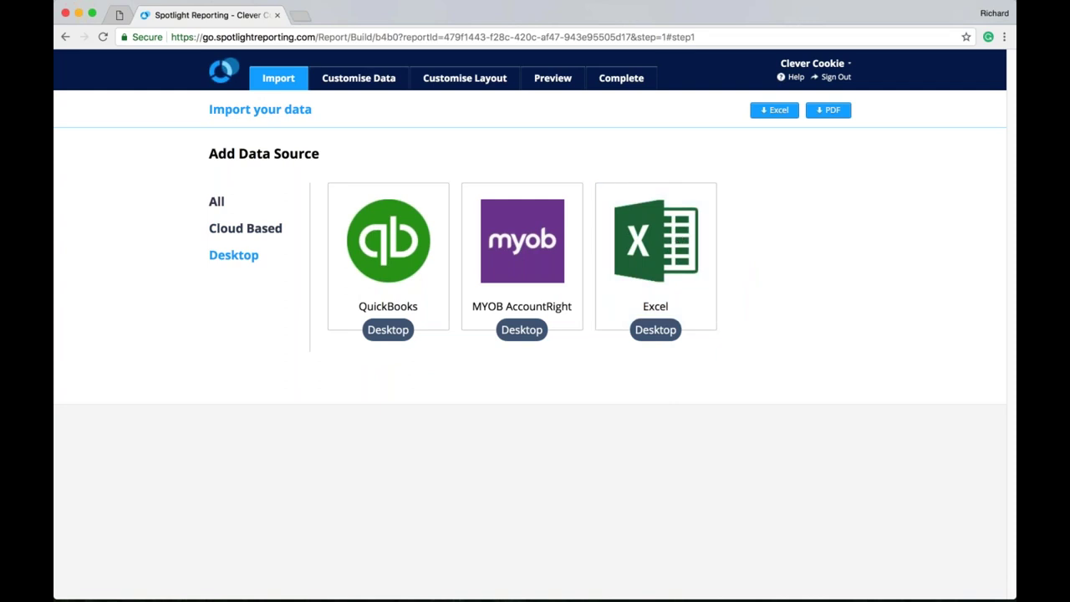
{"action": "left_click", "coordinate": [214, 202]}
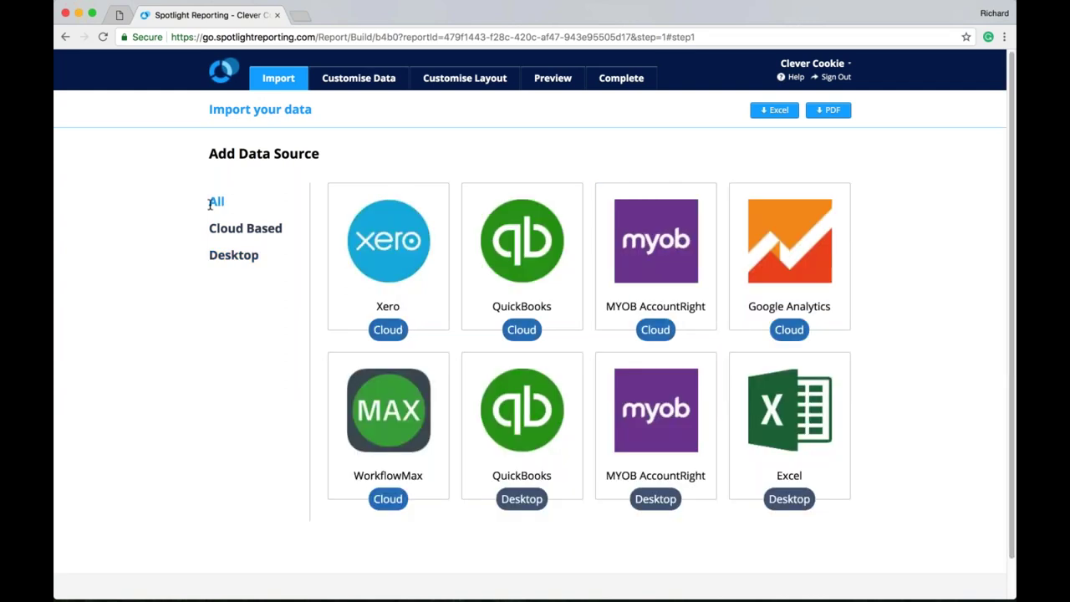
Connect Xero as the report's data source and allow Spotlight Reporting access to the WorldDom data.
{"action": "left_click", "coordinate": [413, 276]}
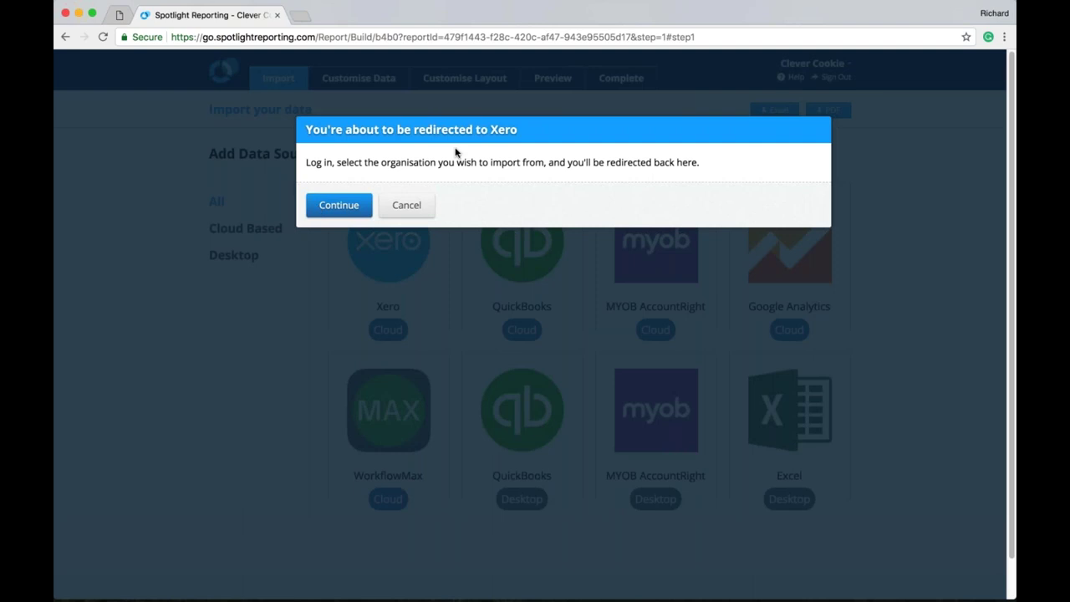
{"action": "left_click", "coordinate": [347, 214]}
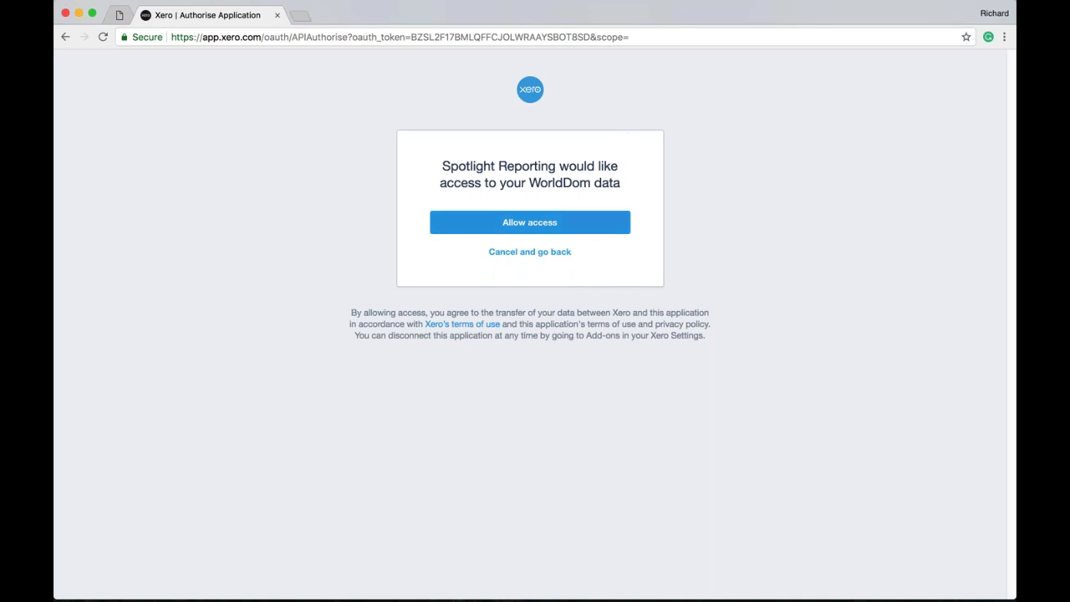
{"action": "key", "text": "Return"}
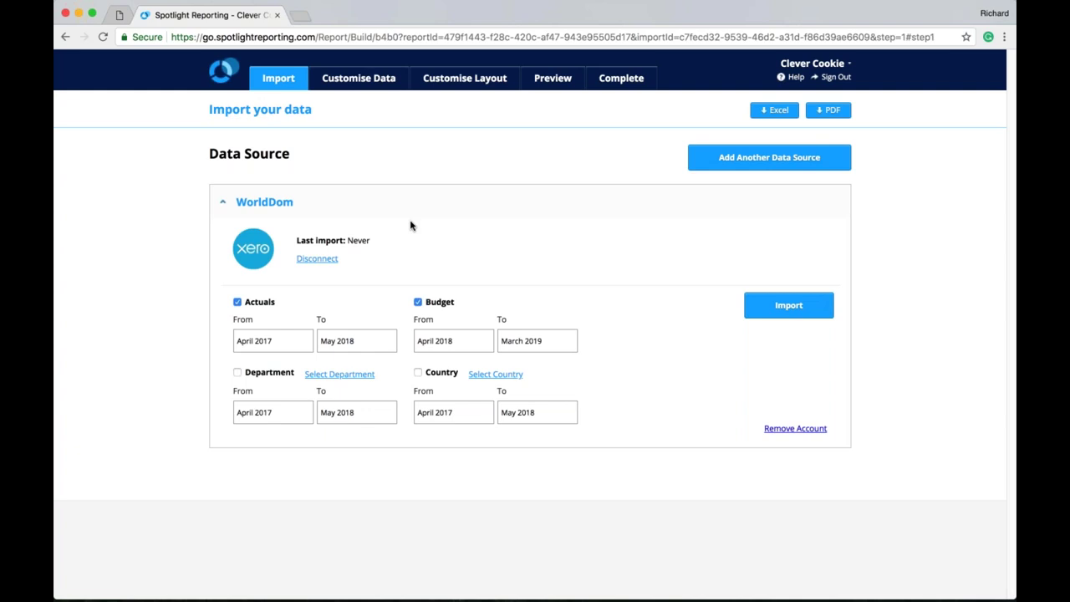
Collapse and re-expand the WorldDom data source and check when it was last imported.
{"action": "left_click", "coordinate": [409, 211]}
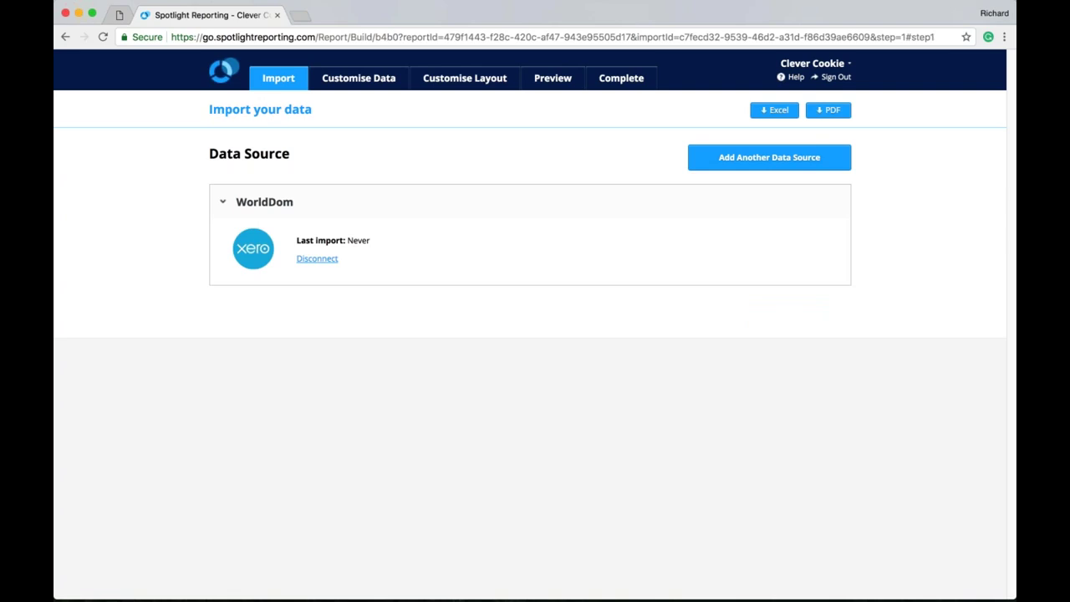
{"action": "left_click", "coordinate": [274, 205]}
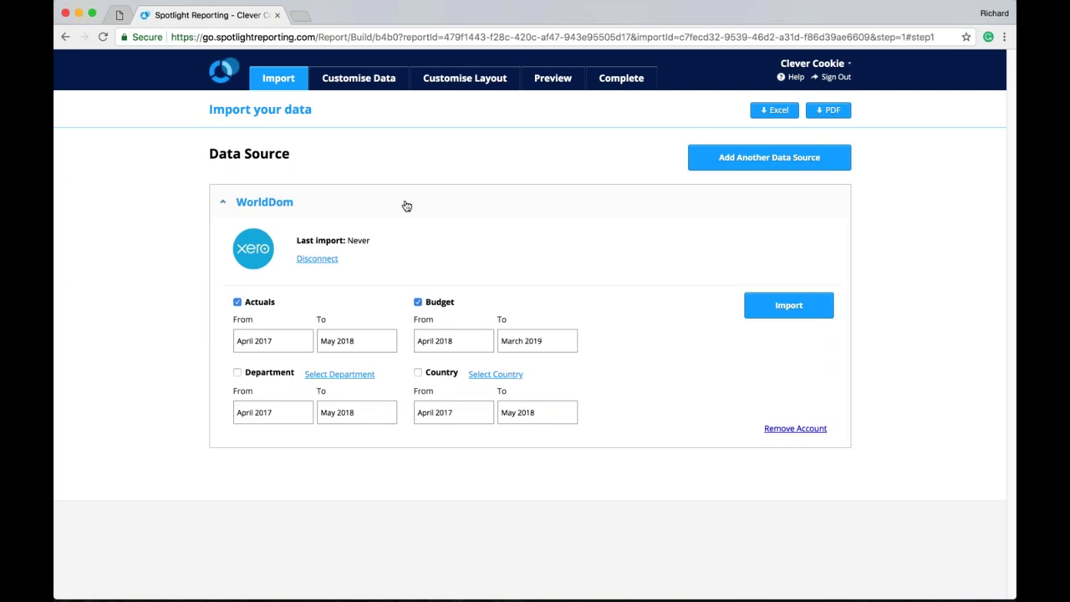
{"action": "left_click_drag", "start_coordinate": [348, 240], "coordinate": [369, 240]}
{"action": "left_click", "coordinate": [370, 241]}
Include the Department and Country tracking data in the WorldDom import, selecting all departments and all countries.
{"action": "left_click", "coordinate": [275, 374]}
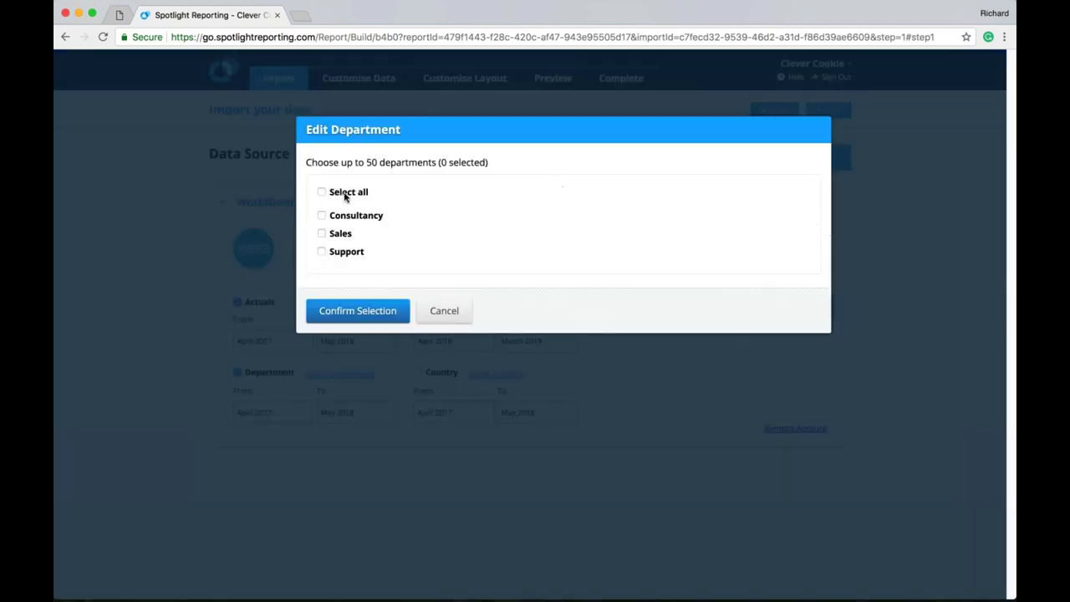
{"action": "left_click", "coordinate": [322, 192]}
{"action": "left_click", "coordinate": [259, 312]}
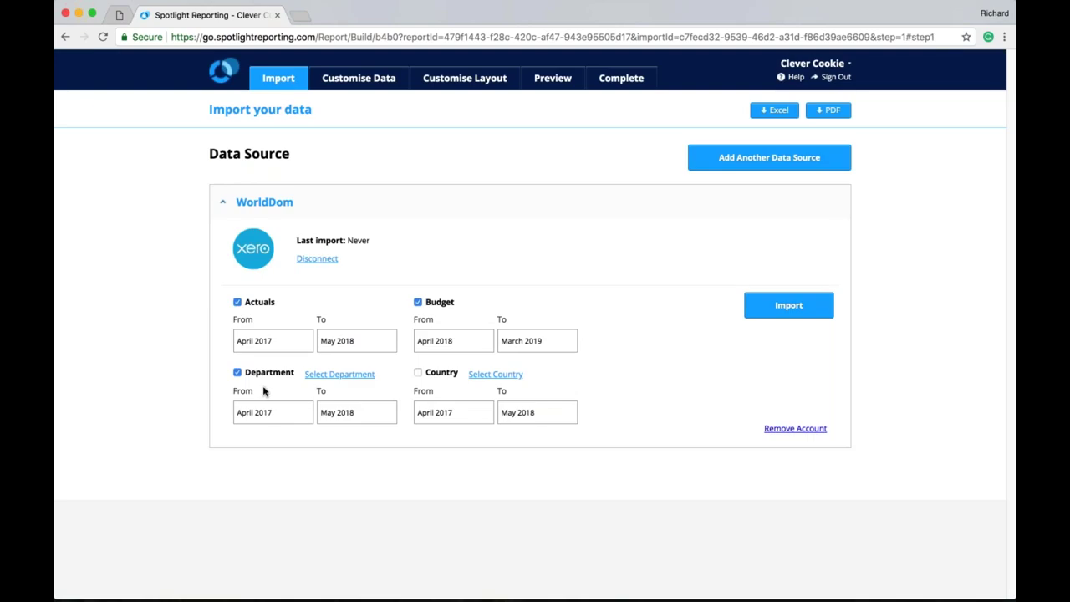
{"action": "left_click", "coordinate": [417, 372]}
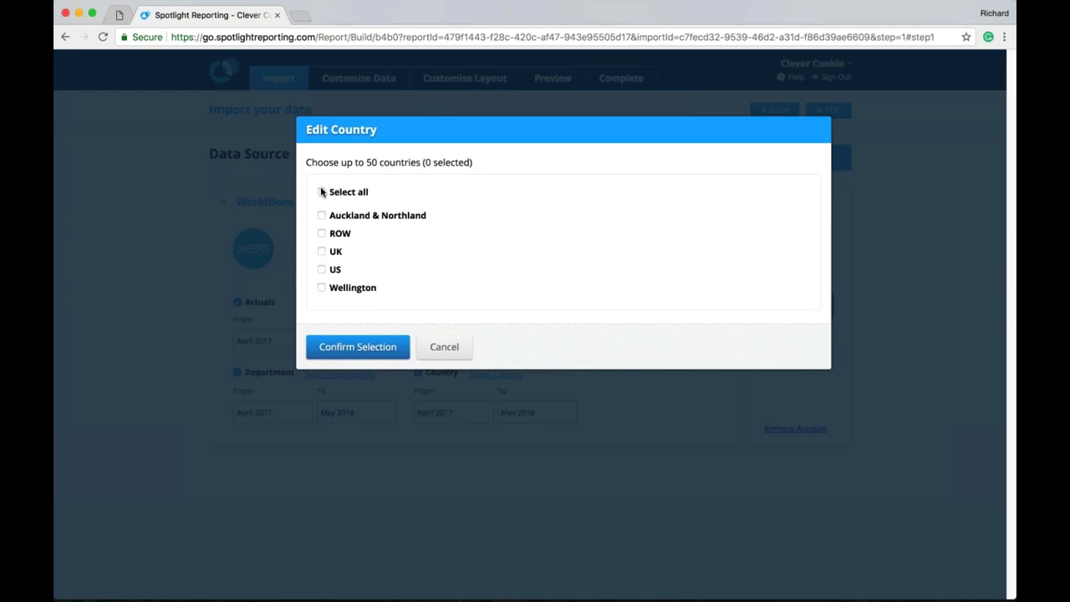
{"action": "left_click", "coordinate": [321, 192]}
{"action": "left_click", "coordinate": [356, 351]}
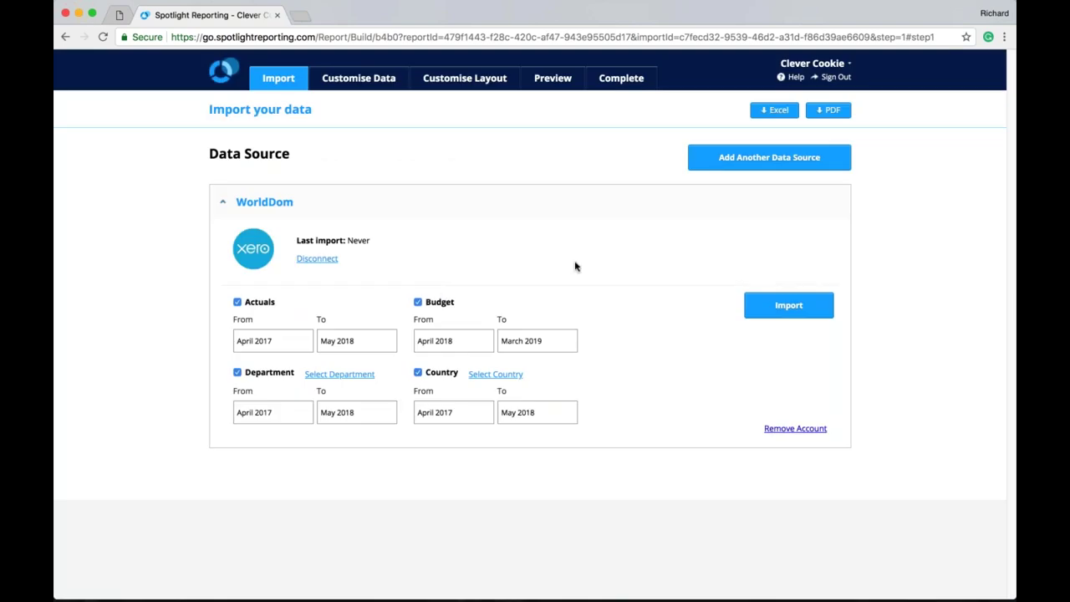
Check the start month choices for the actuals and import the WorldDom data from Xero.
{"action": "left_click", "coordinate": [270, 343]}
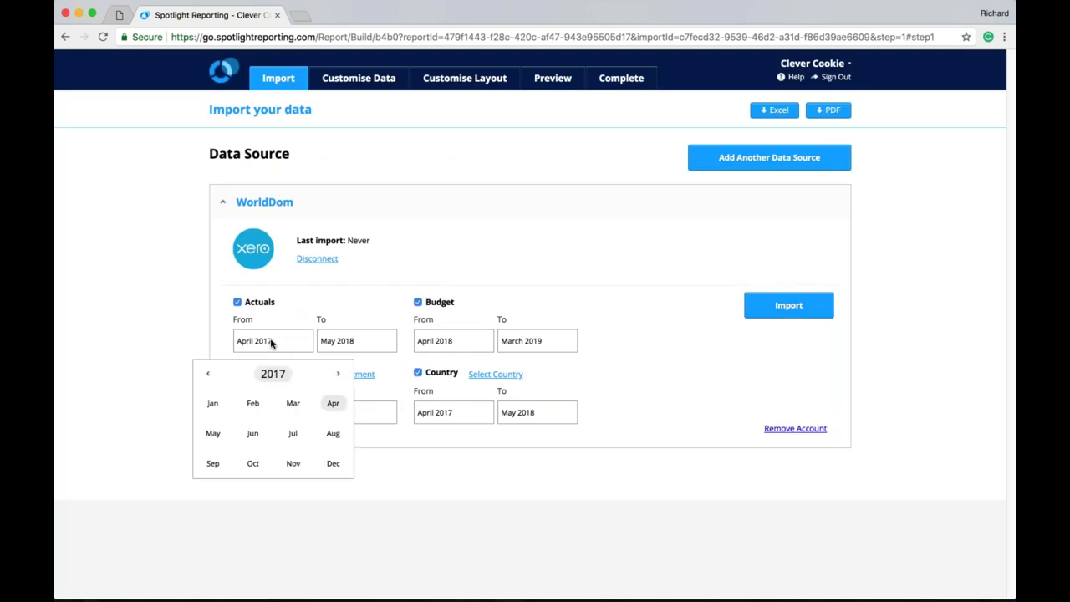
{"action": "left_click", "coordinate": [364, 292]}
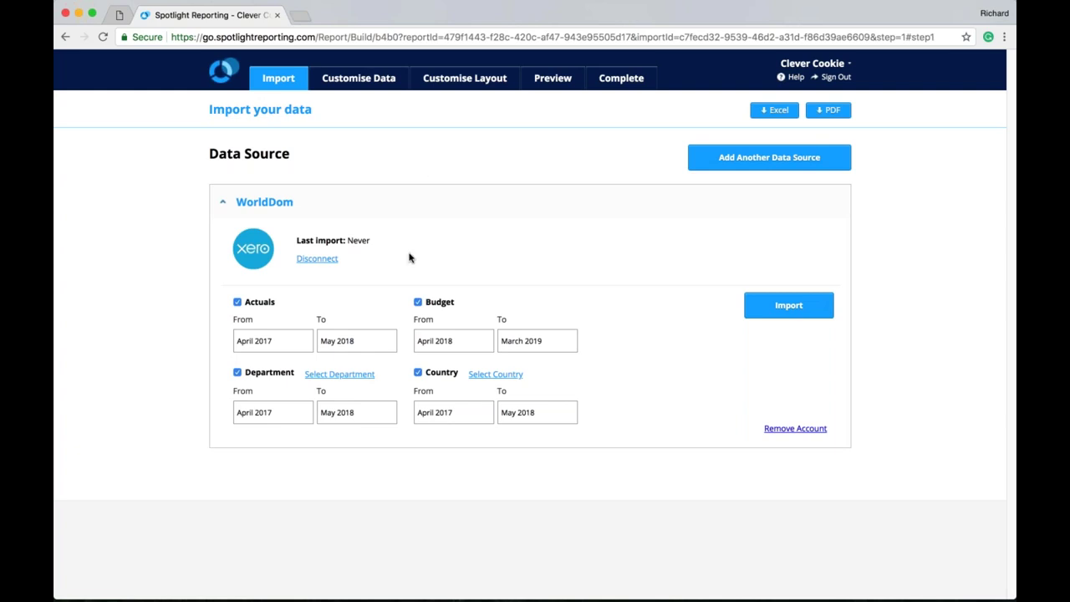
{"action": "left_click", "coordinate": [781, 306]}
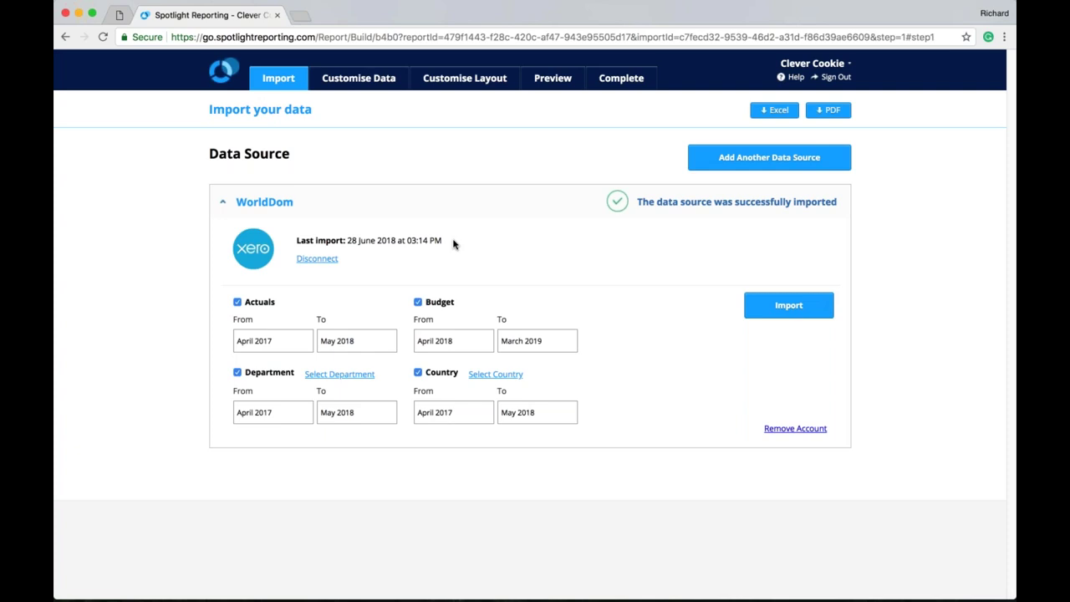
Collapse the WorldDom source and view the other data sources that can be added, without adding one.
{"action": "left_click", "coordinate": [259, 202]}
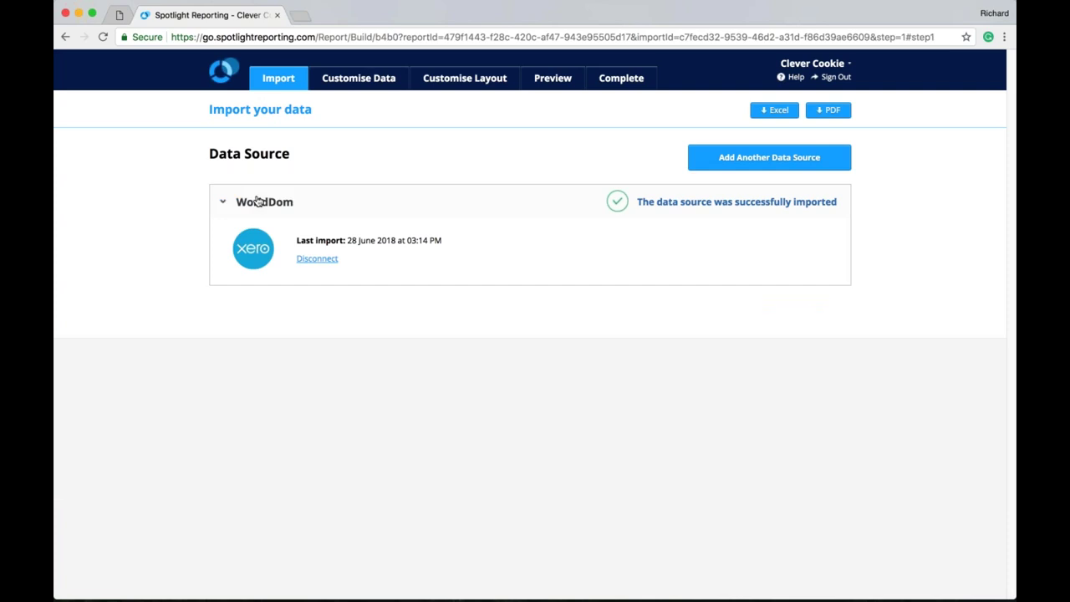
{"action": "left_click", "coordinate": [754, 166]}
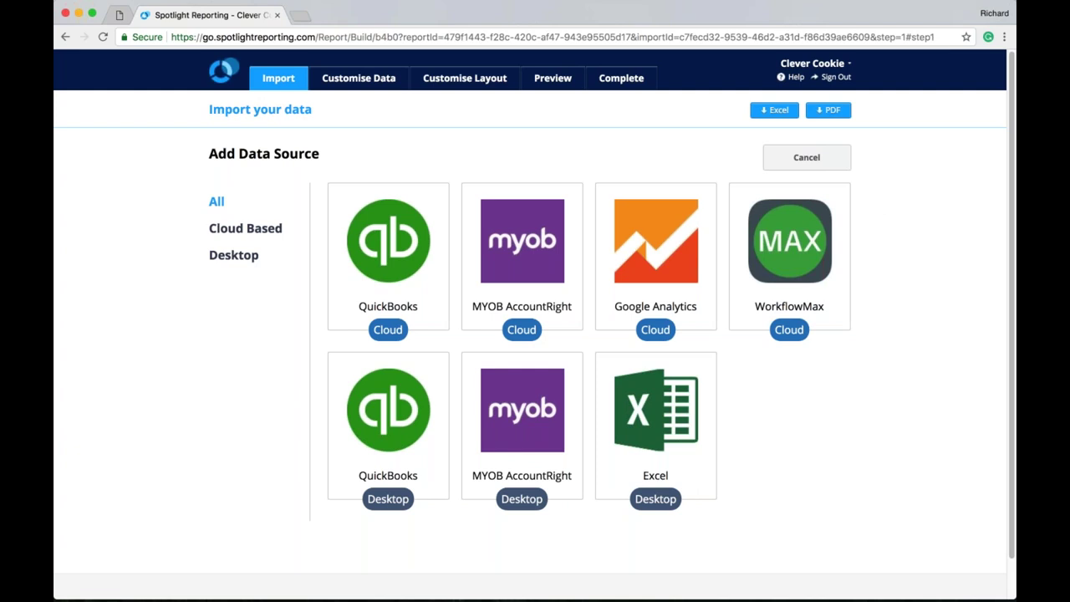
{"action": "left_click", "coordinate": [806, 157]}
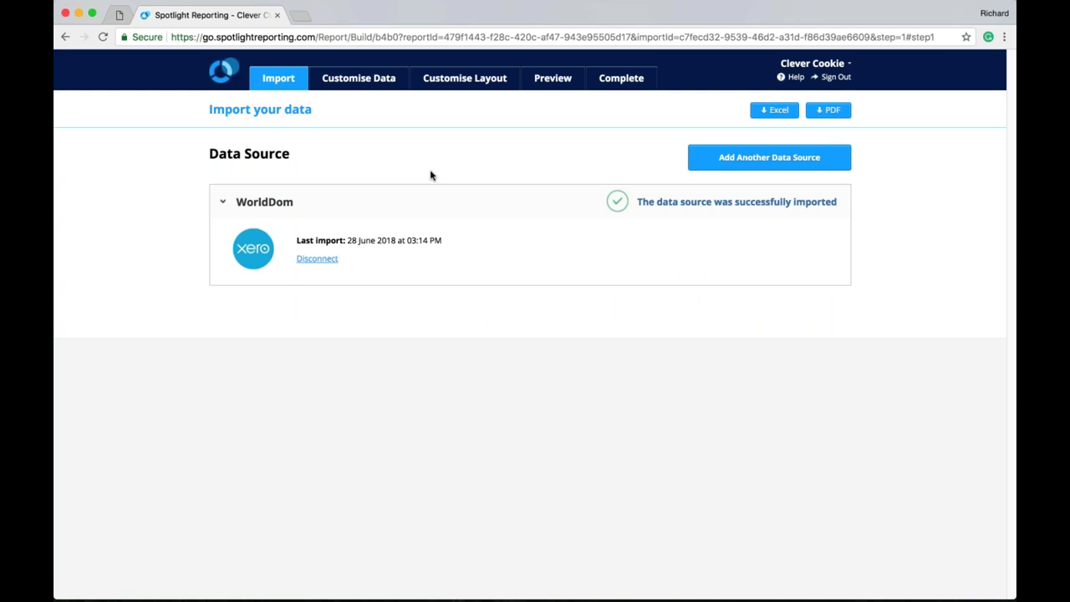
Open the imported data for customising, check the data source choices, and view WorldDom's Apr '17 - Mar '18 revenue through March 2018.
{"action": "left_click", "coordinate": [373, 88]}
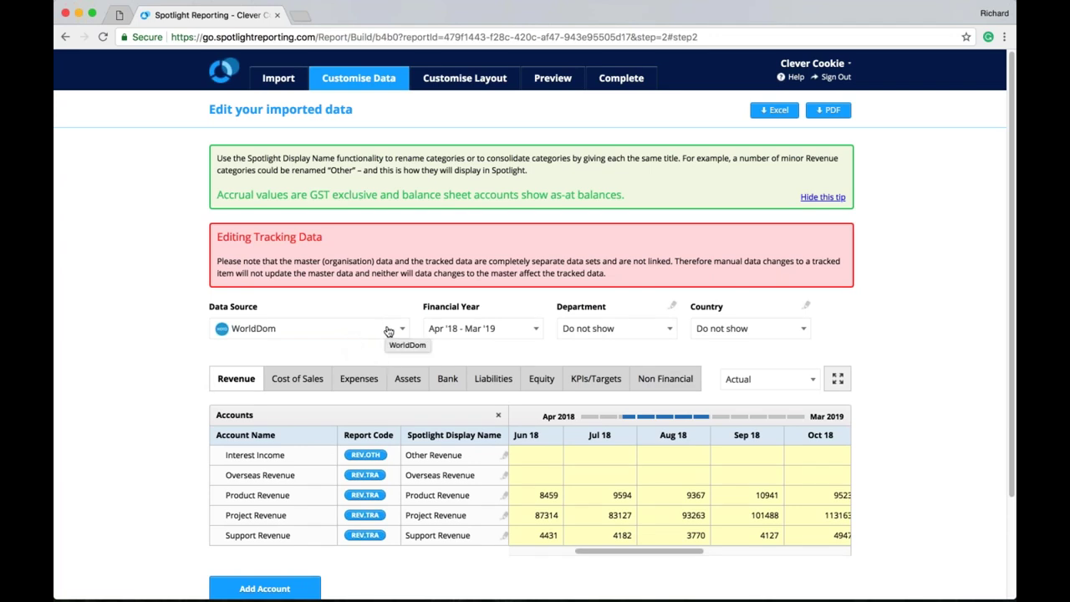
{"action": "left_click", "coordinate": [388, 331]}
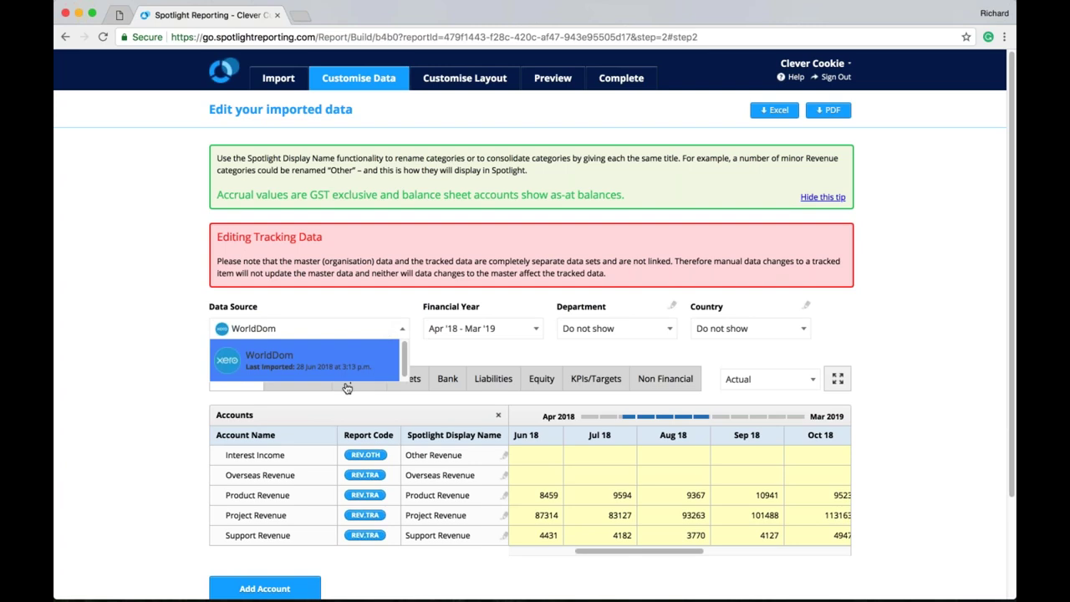
{"action": "left_click", "coordinate": [369, 331]}
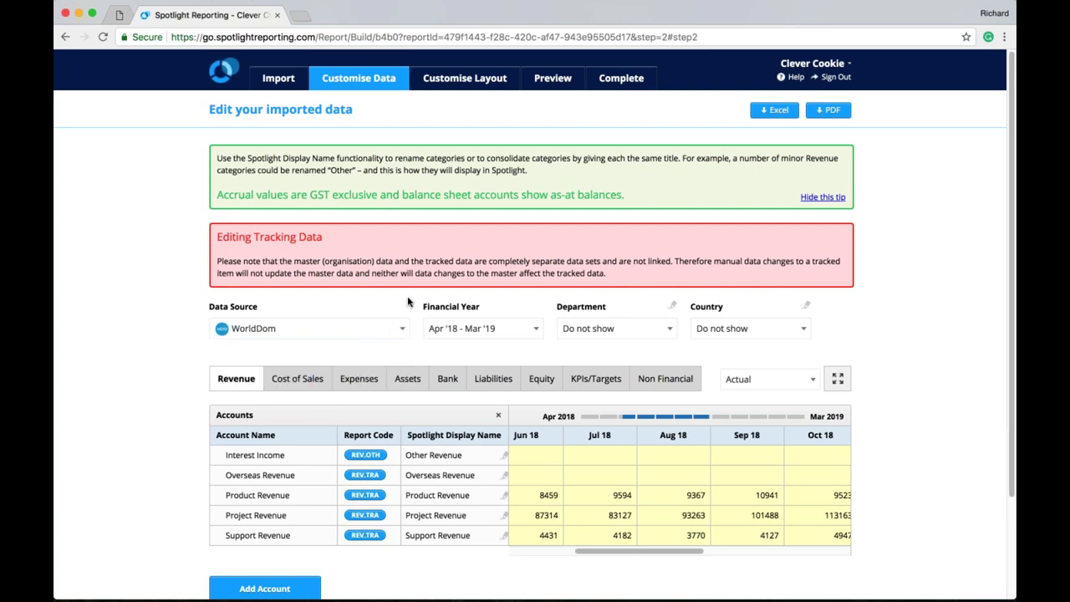
{"action": "left_click", "coordinate": [480, 329]}
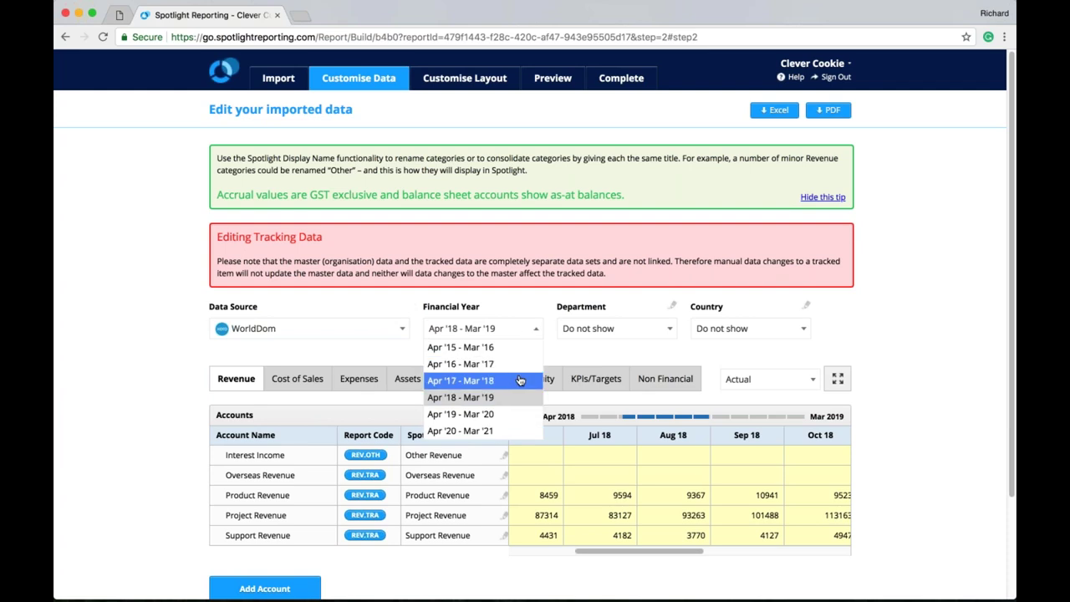
{"action": "left_click", "coordinate": [517, 380]}
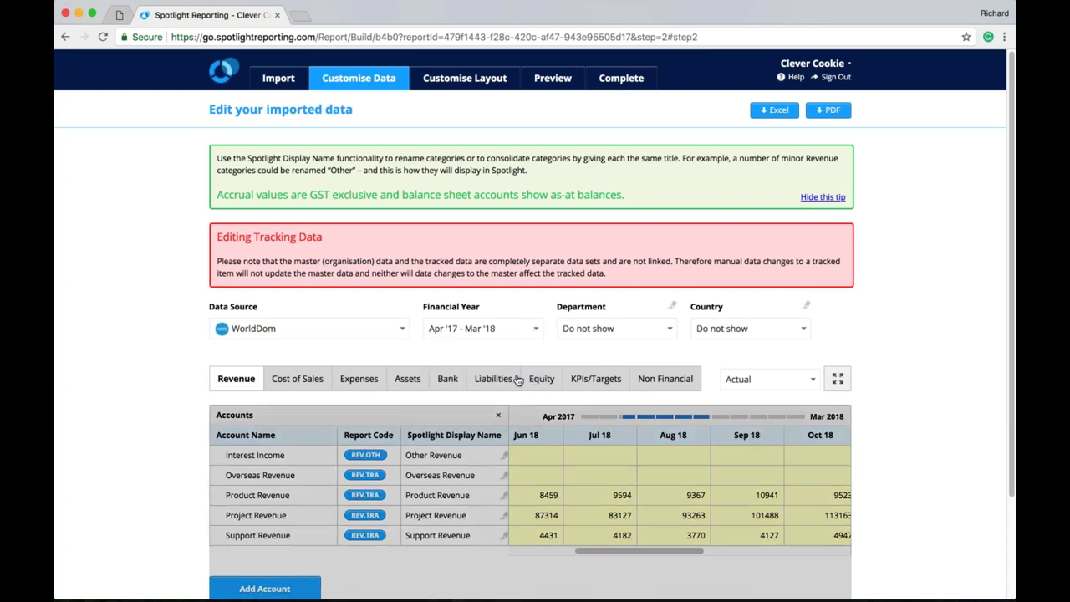
{"action": "left_click_drag", "start_coordinate": [660, 551], "coordinate": [842, 551]}
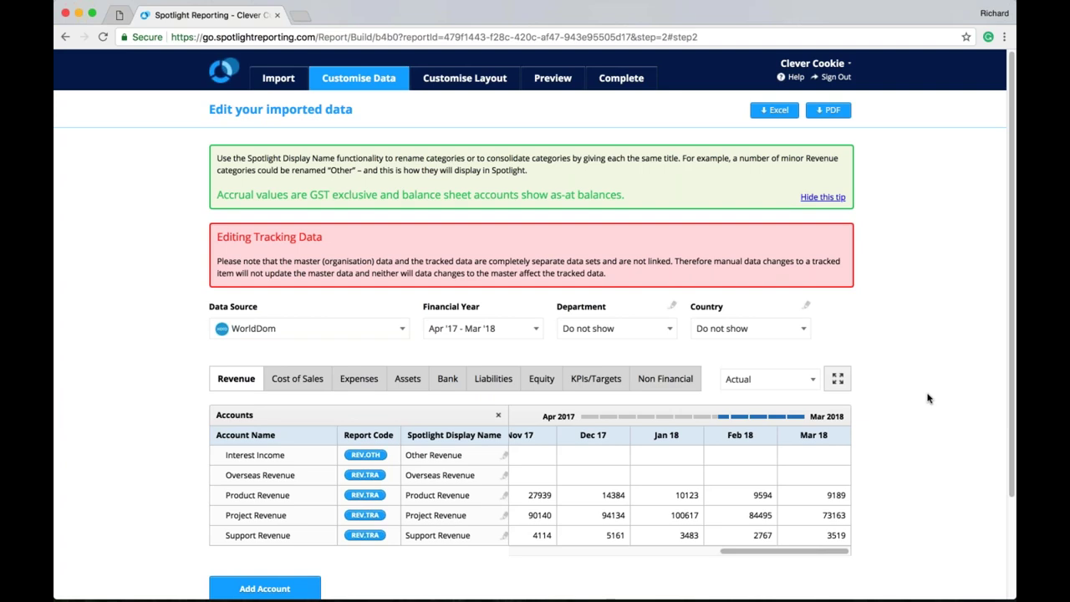
Show all departments in the revenue data and expand Product Revenue into its department breakdown.
{"action": "left_click", "coordinate": [643, 332]}
{"action": "left_click", "coordinate": [585, 363]}
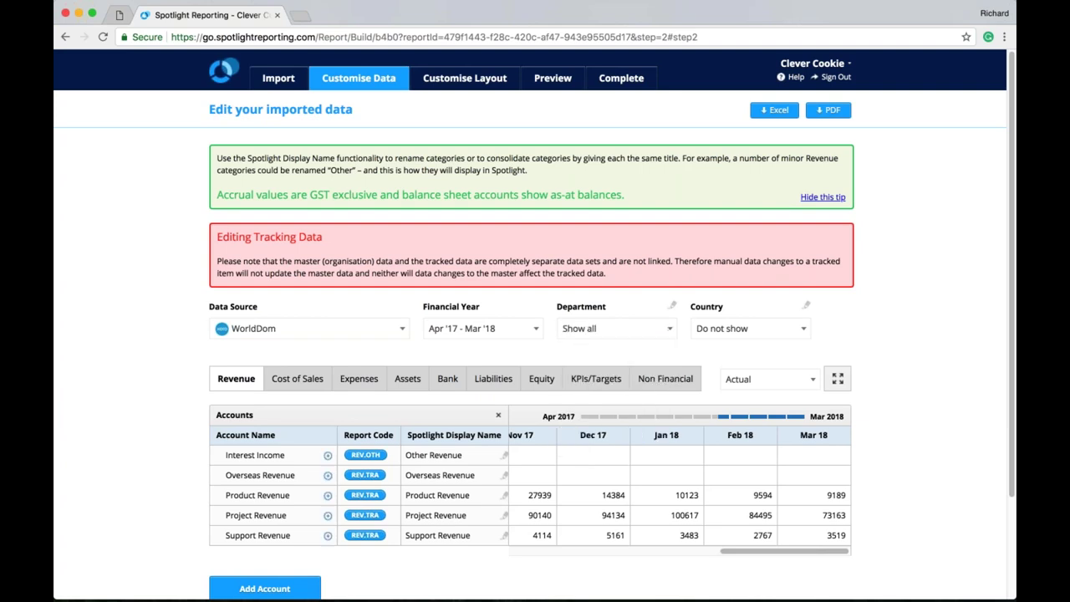
{"action": "left_click", "coordinate": [327, 496]}
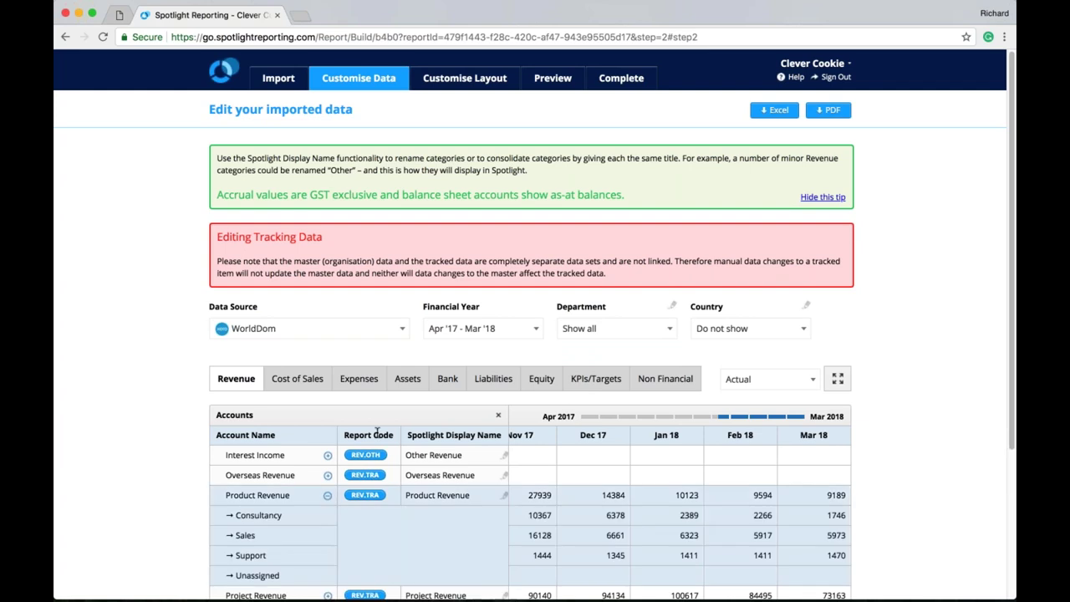
{"action": "scroll", "coordinate": [292, 476], "scroll_direction": "down", "scroll_amount": 2}
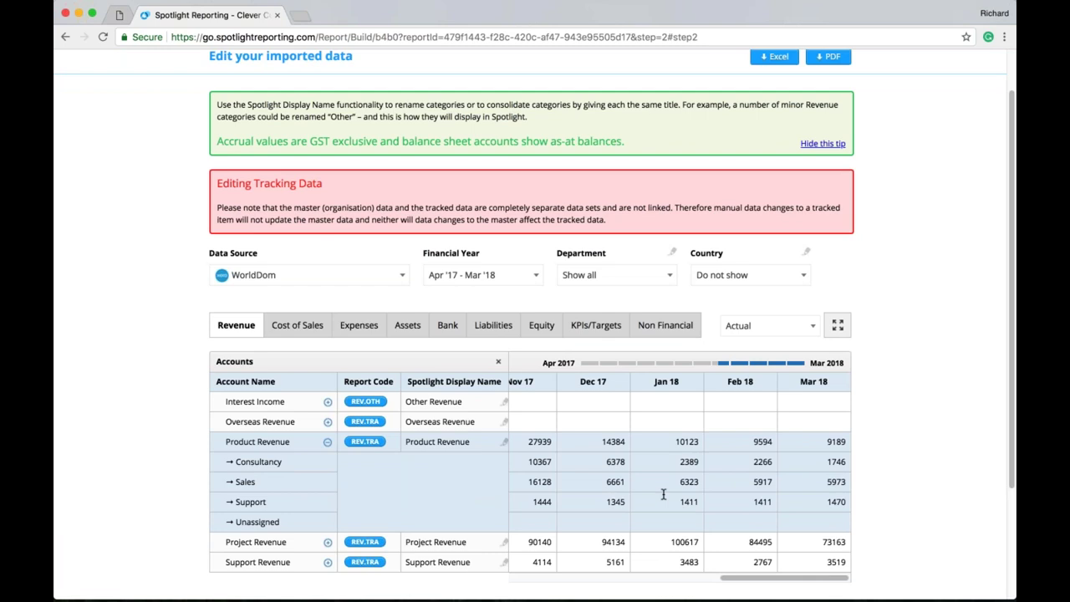
Show all countries, expand Product Revenue into its country breakdown, and set Country back to Do not show.
{"action": "left_click", "coordinate": [735, 274]}
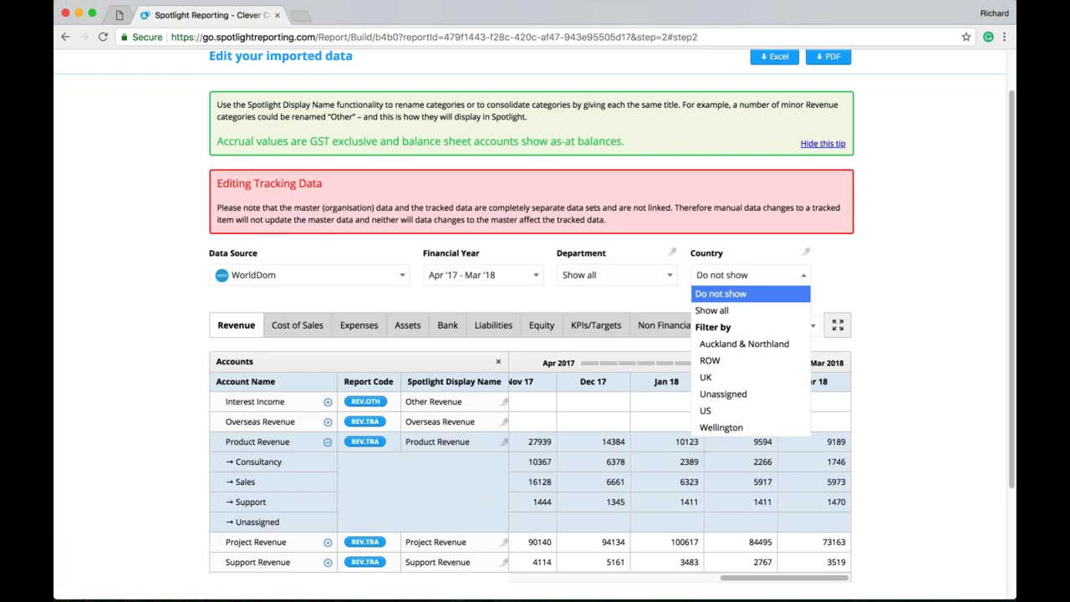
{"action": "left_click", "coordinate": [723, 308]}
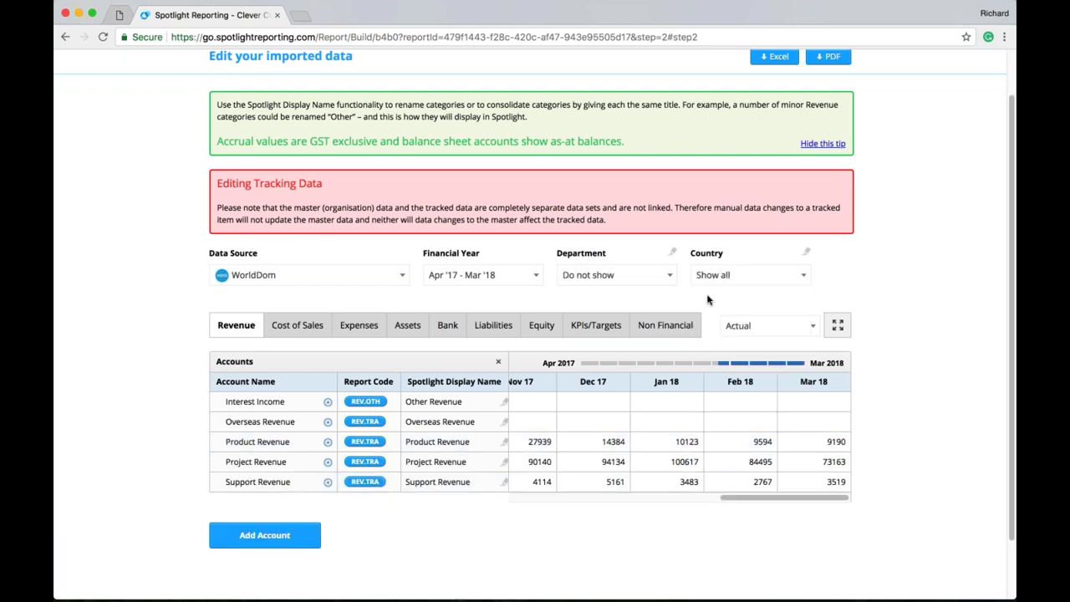
{"action": "left_click", "coordinate": [328, 441]}
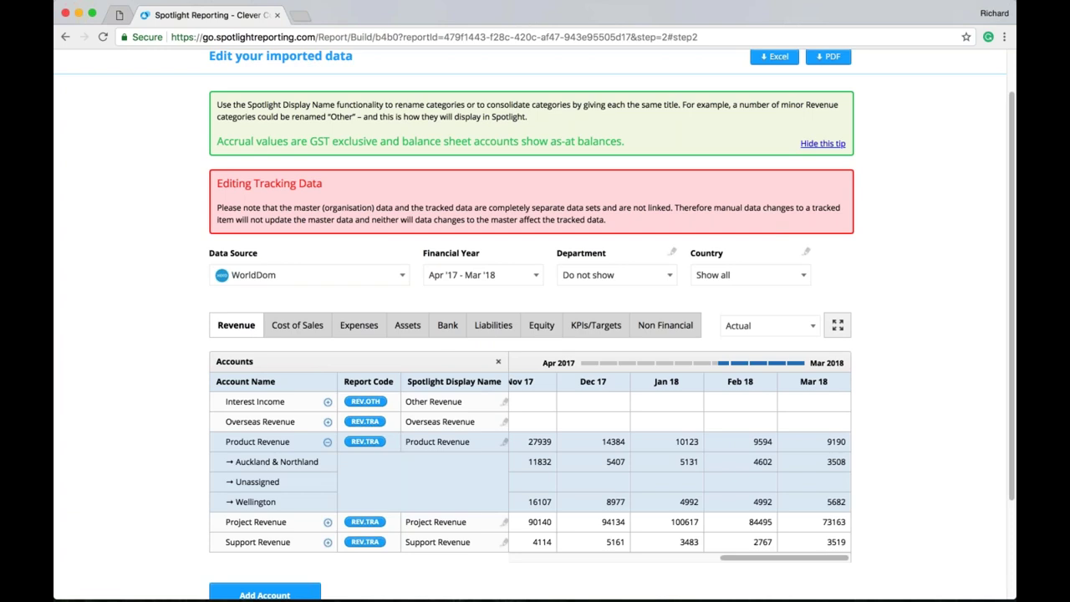
{"action": "left_click", "coordinate": [735, 274]}
{"action": "left_click", "coordinate": [724, 293]}
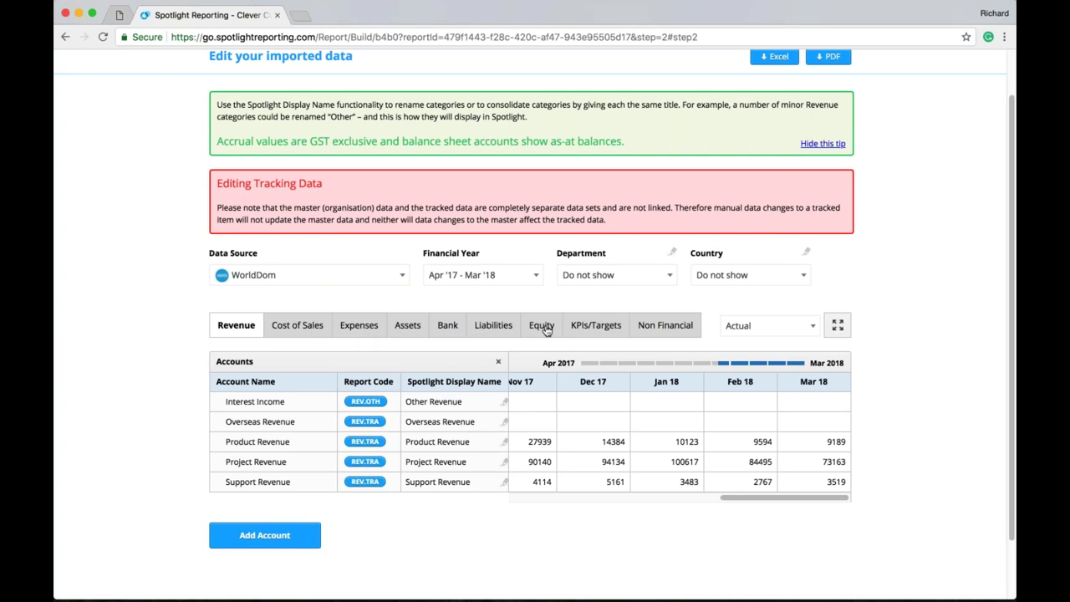
View the KPIs/Targets and Non Financial accounts and return to the Revenue accounts.
{"action": "left_click", "coordinate": [603, 333]}
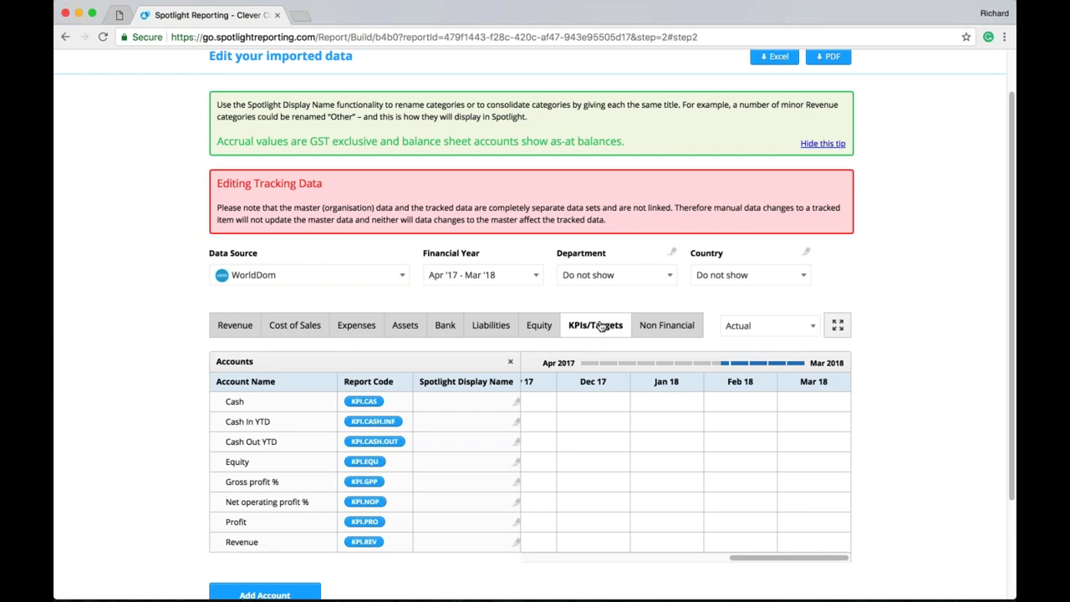
{"action": "left_click", "coordinate": [684, 329]}
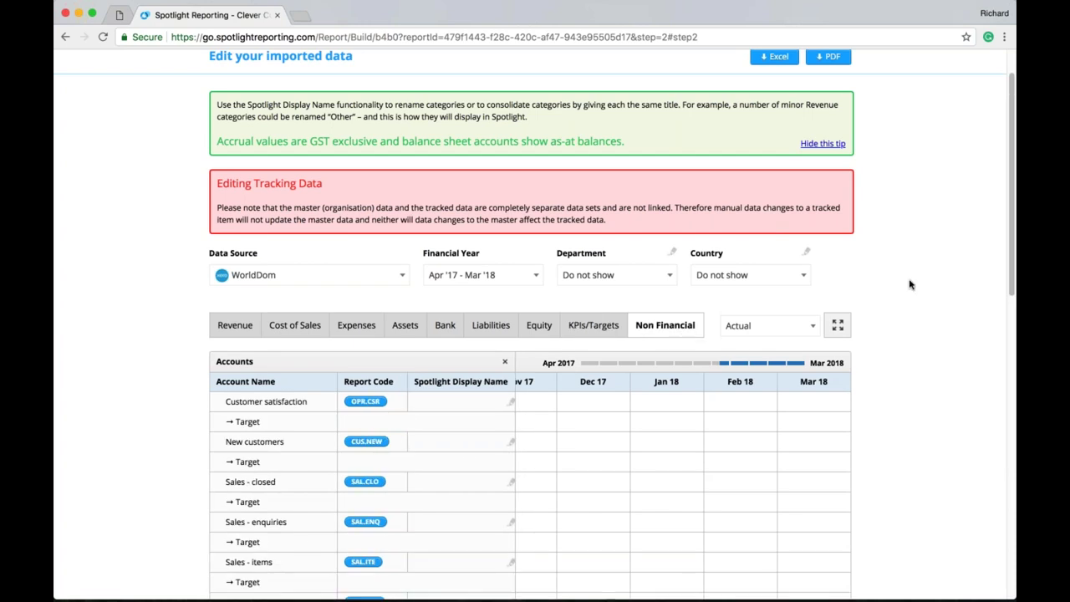
{"action": "left_click", "coordinate": [234, 325]}
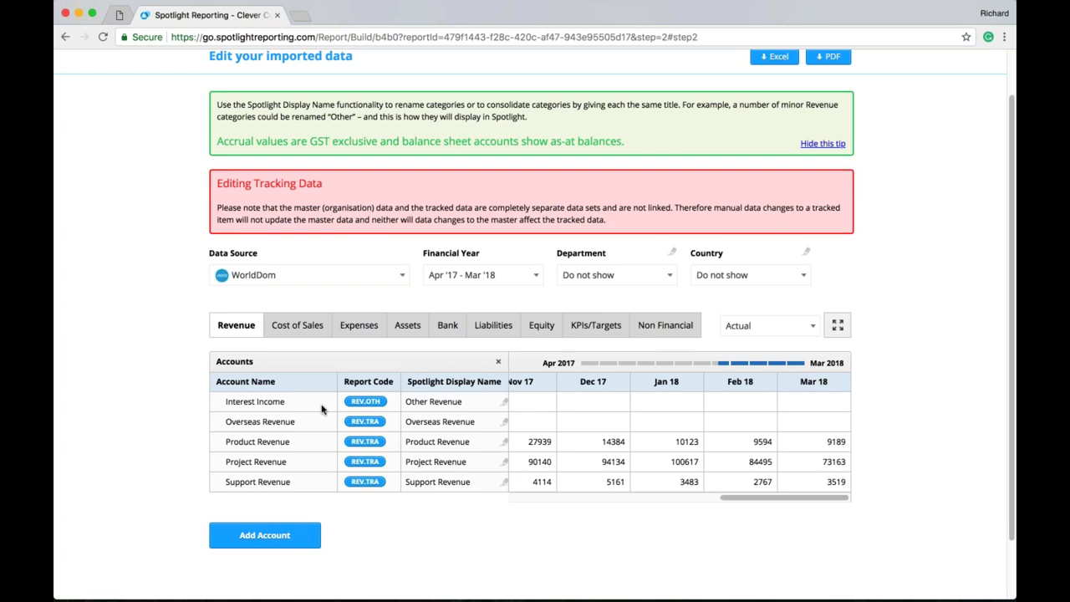
Inspect the Spotlight Display Name of Interest Income and the revenue figures from April 2017 onward.
{"action": "left_click_drag", "start_coordinate": [503, 401], "coordinate": [404, 401]}
{"action": "left_click", "coordinate": [443, 541]}
{"action": "left_click_drag", "start_coordinate": [738, 499], "coordinate": [616, 501]}
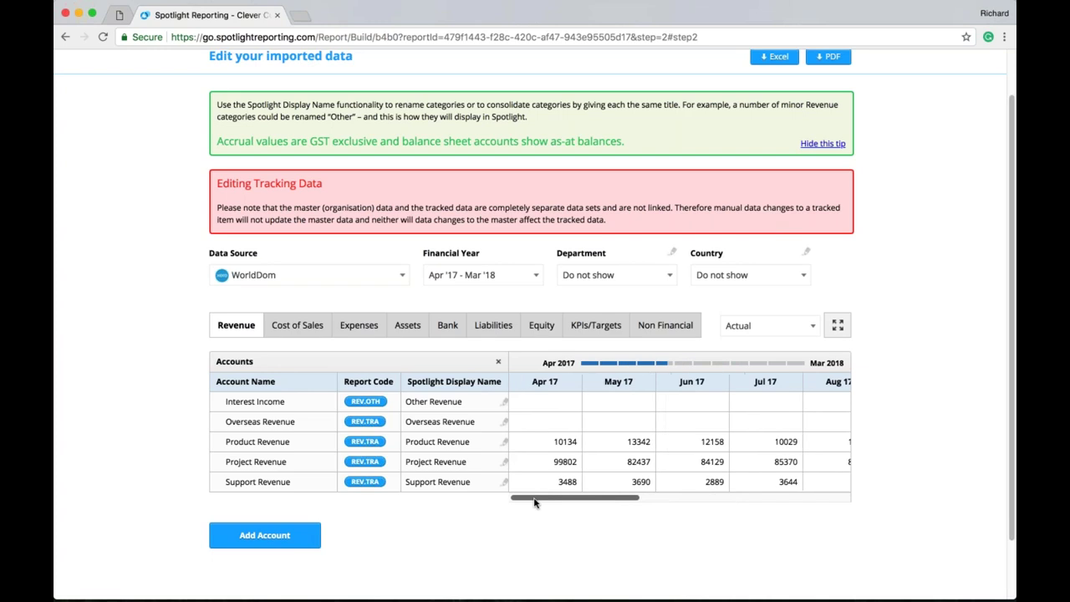
Switch the financial year to Apr '18 - Mar '19 and view the revenue months through August 2018.
{"action": "left_click", "coordinate": [468, 274]}
{"action": "left_click", "coordinate": [456, 344]}
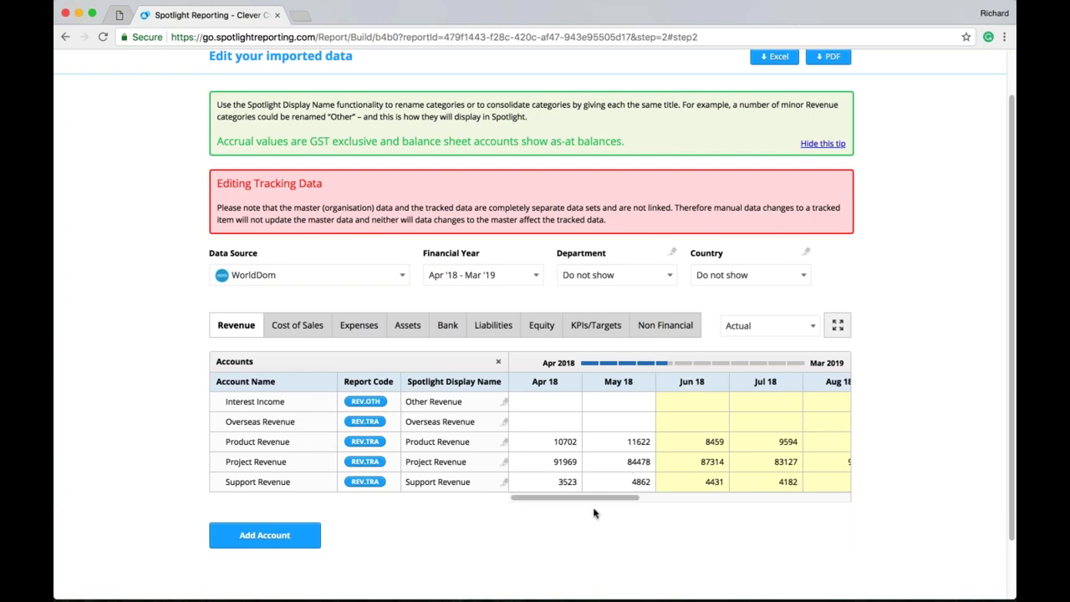
{"action": "scroll", "coordinate": [616, 498], "scroll_direction": "right", "scroll_amount": 2}
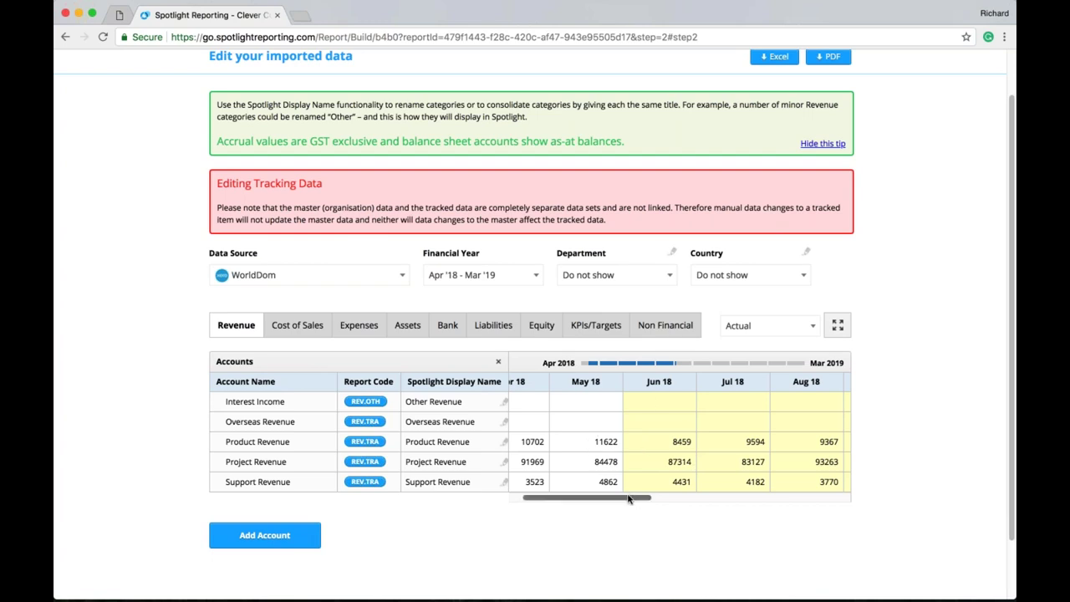
{"action": "mouse_move", "coordinate": [640, 498]}
{"action": "left_mouse_down"}
{"action": "mouse_move", "coordinate": [844, 498]}
{"action": "mouse_move", "coordinate": [643, 511]}
{"action": "left_mouse_up"}
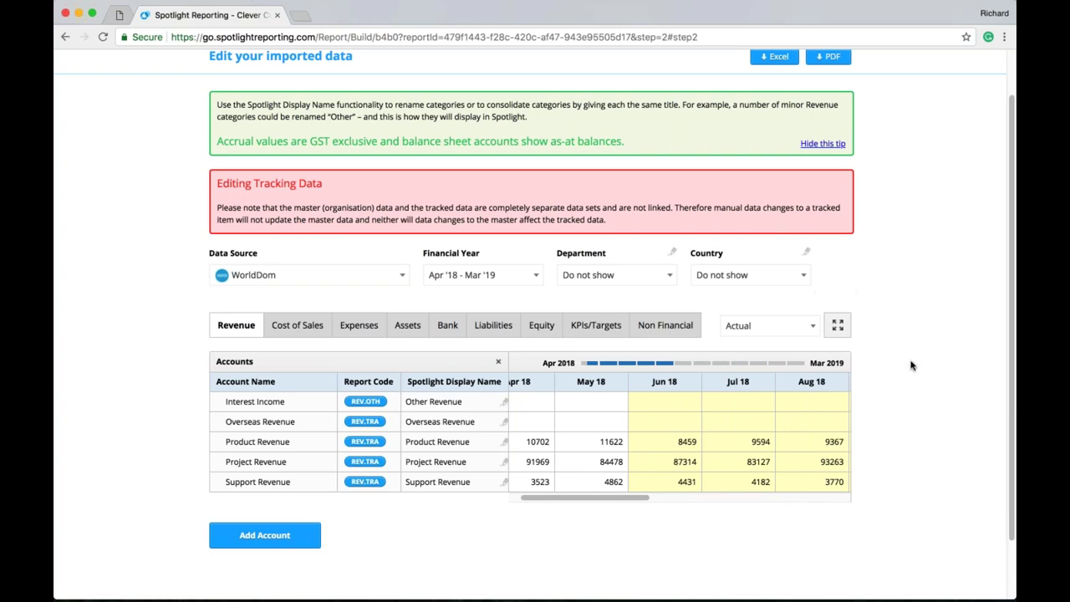
View the revenue figures on a Cash basis and switch them back to Actual.
{"action": "left_click", "coordinate": [768, 325]}
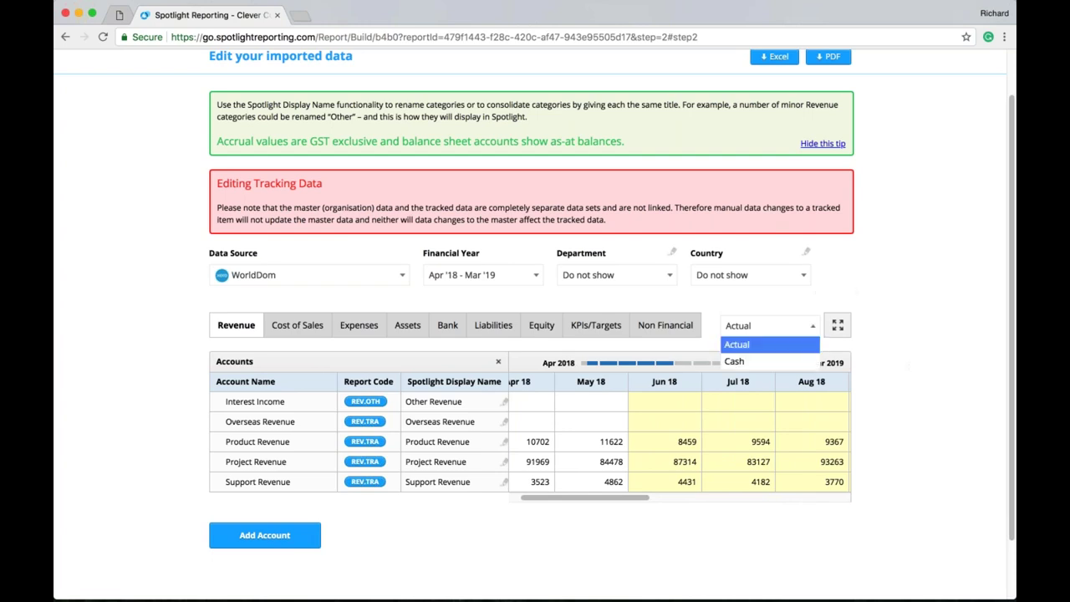
{"action": "left_click", "coordinate": [742, 361]}
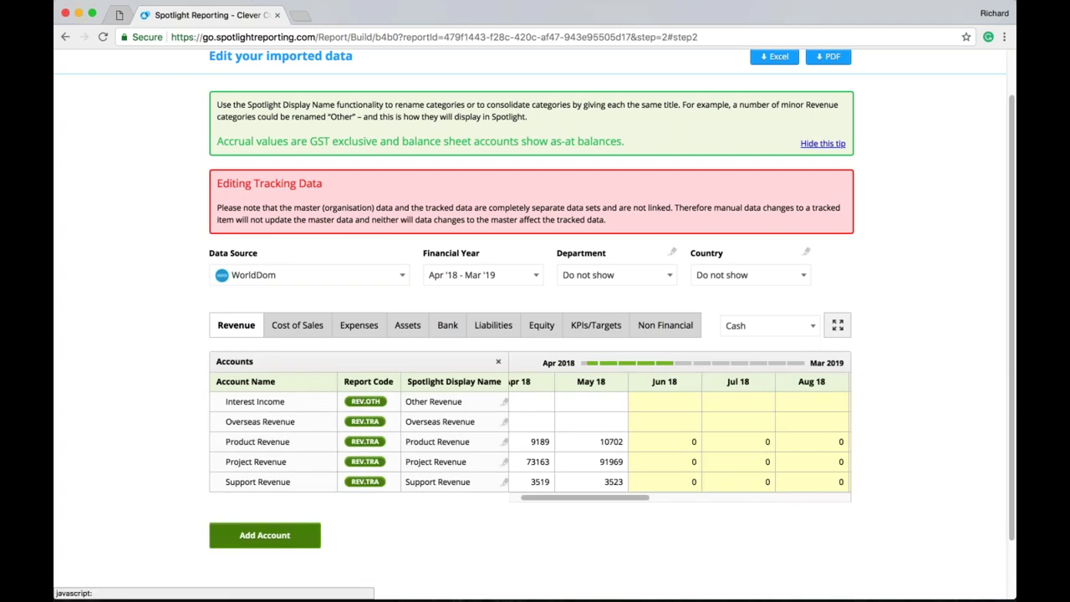
{"action": "left_click", "coordinate": [777, 330]}
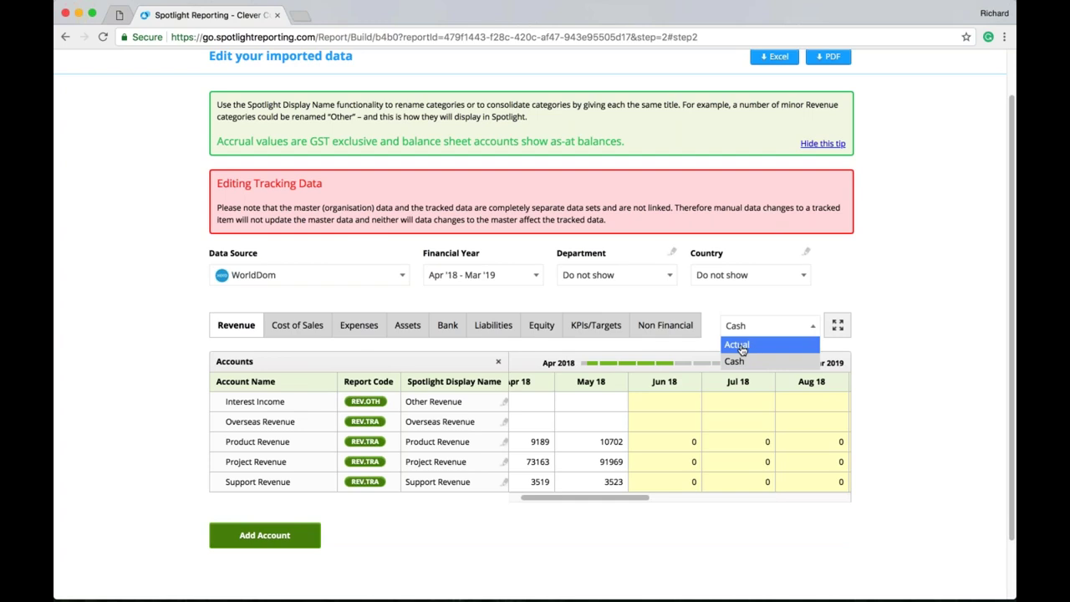
{"action": "left_click", "coordinate": [739, 342]}
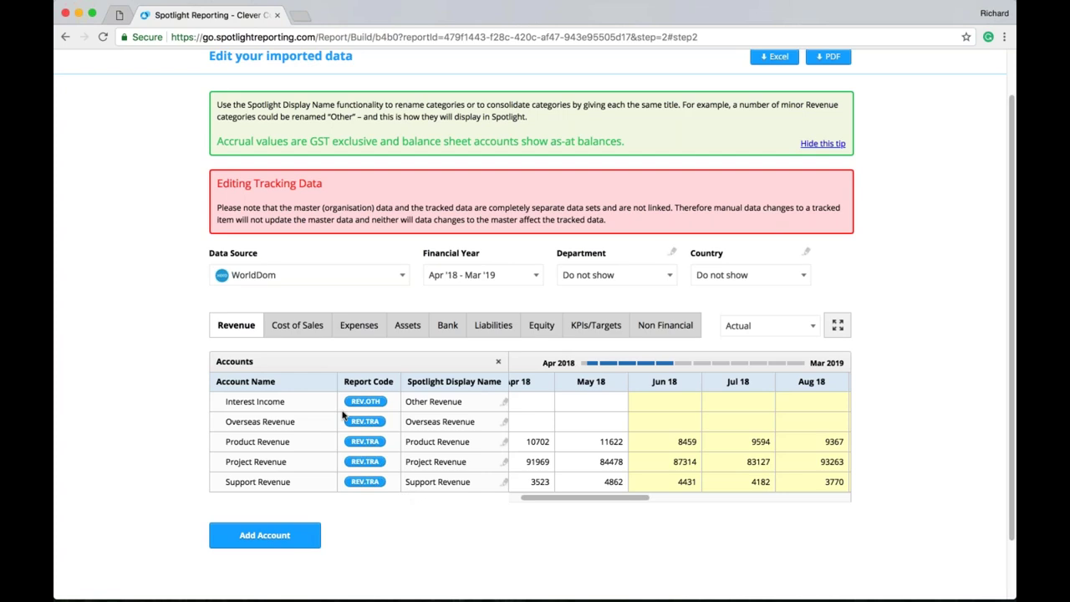
Review the account names, report codes and display names for Cost of Sales, Expenses, Assets, Bank, Liabilities and Equity.
{"action": "left_click", "coordinate": [301, 326]}
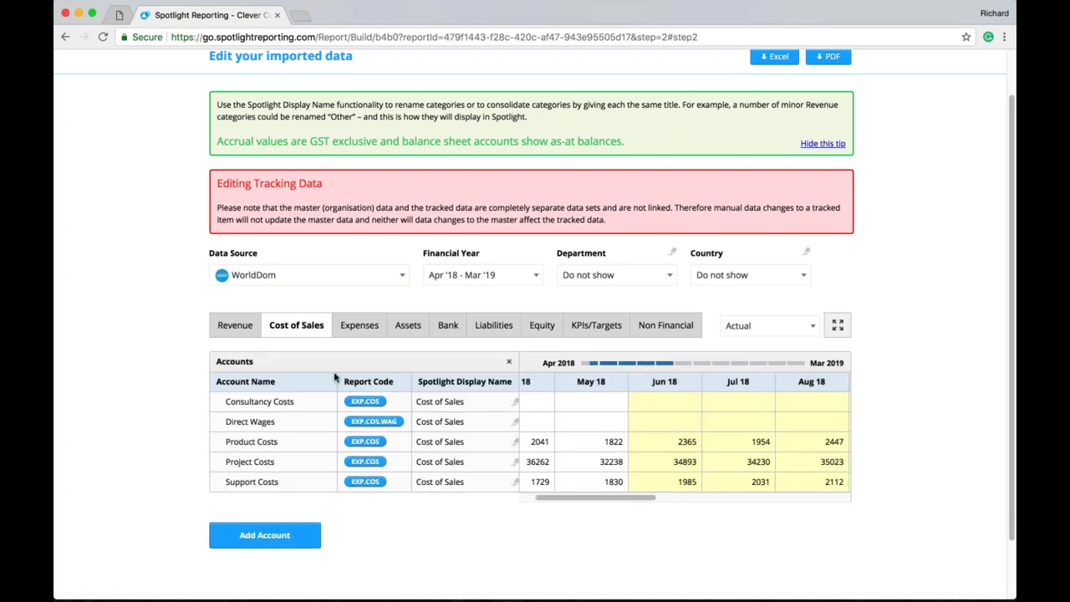
{"action": "left_click", "coordinate": [368, 322]}
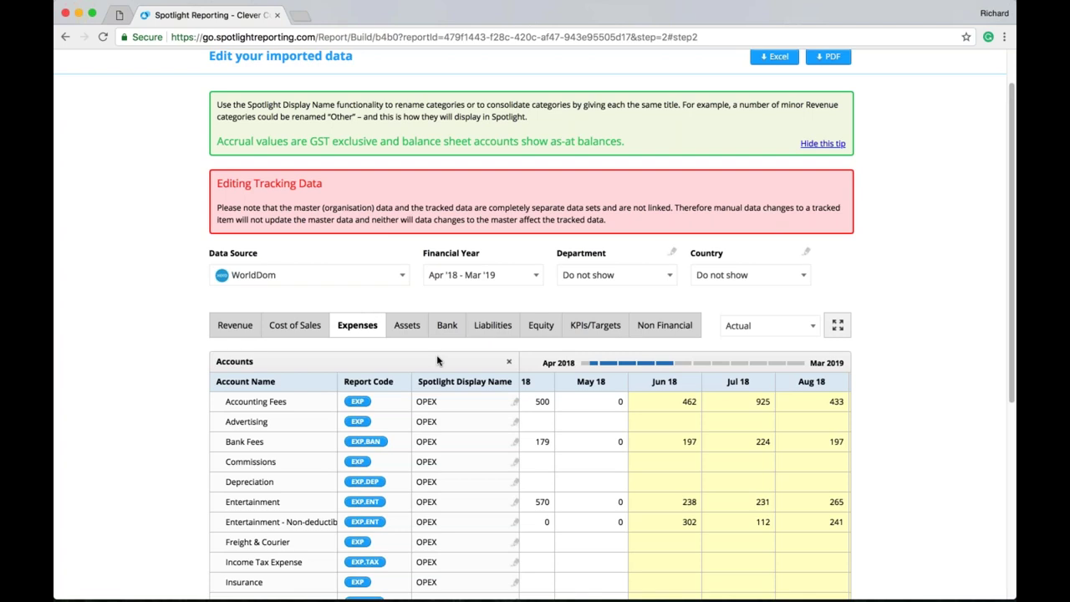
{"action": "scroll", "coordinate": [437, 360], "scroll_direction": "down", "scroll_amount": 5}
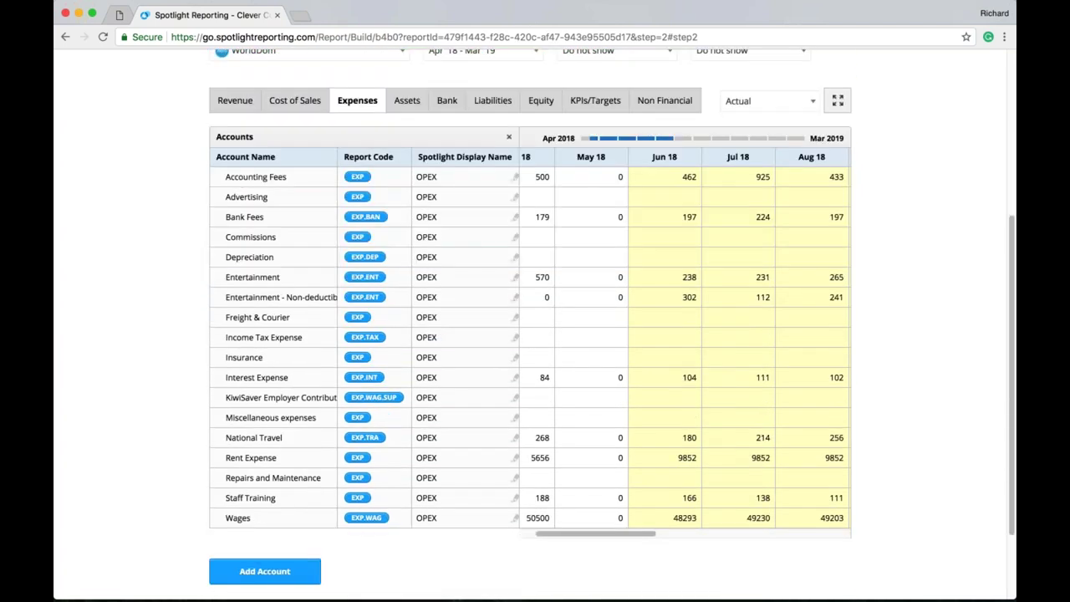
{"action": "left_click", "coordinate": [406, 100]}
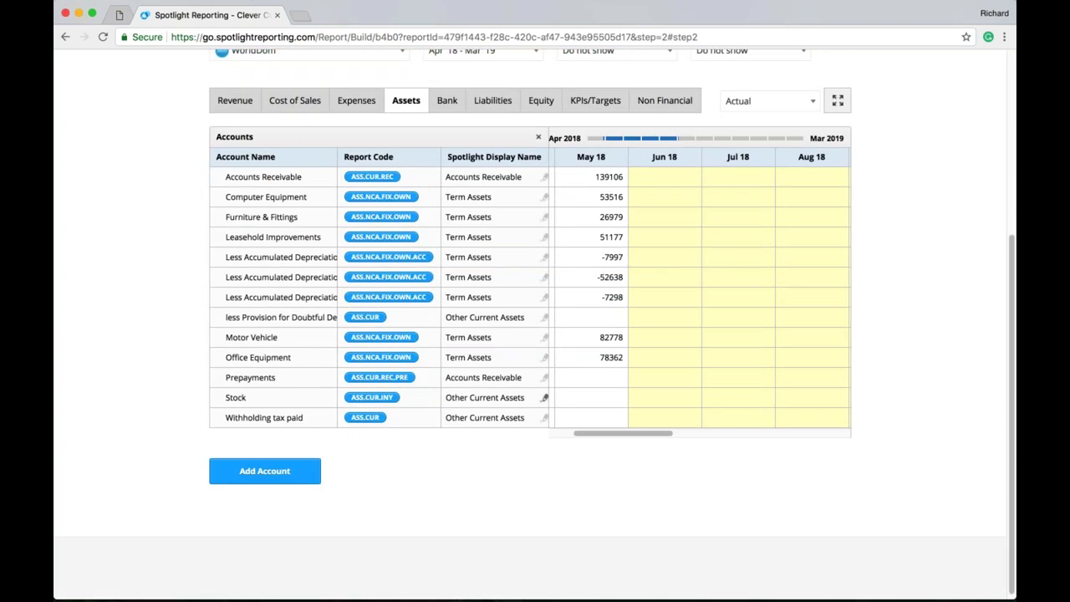
{"action": "scroll", "coordinate": [445, 251], "scroll_direction": "up", "scroll_amount": 3}
{"action": "left_click", "coordinate": [445, 201]}
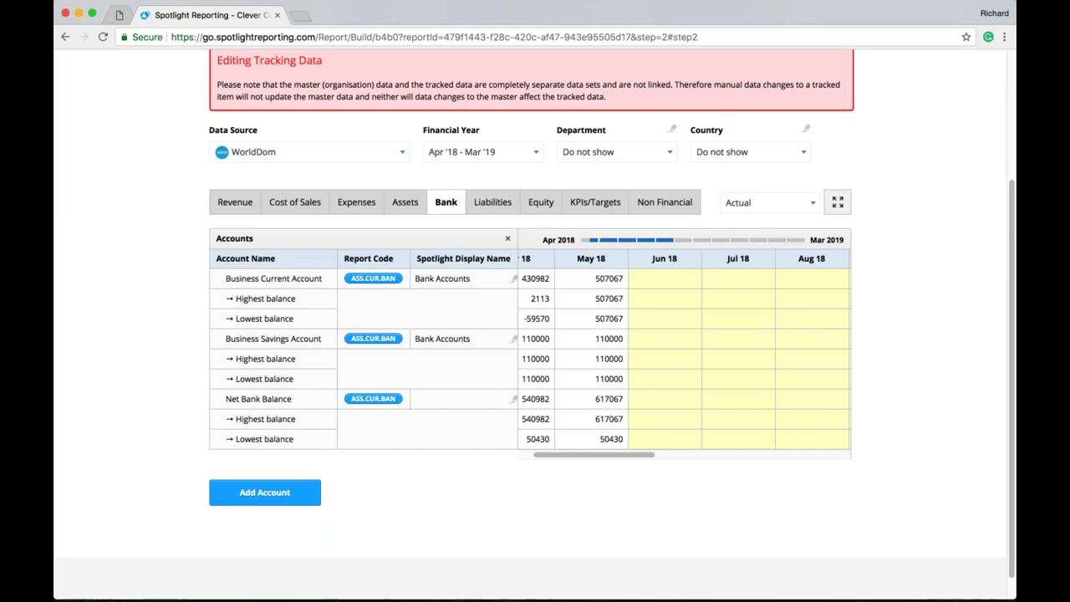
{"action": "left_click", "coordinate": [498, 208]}
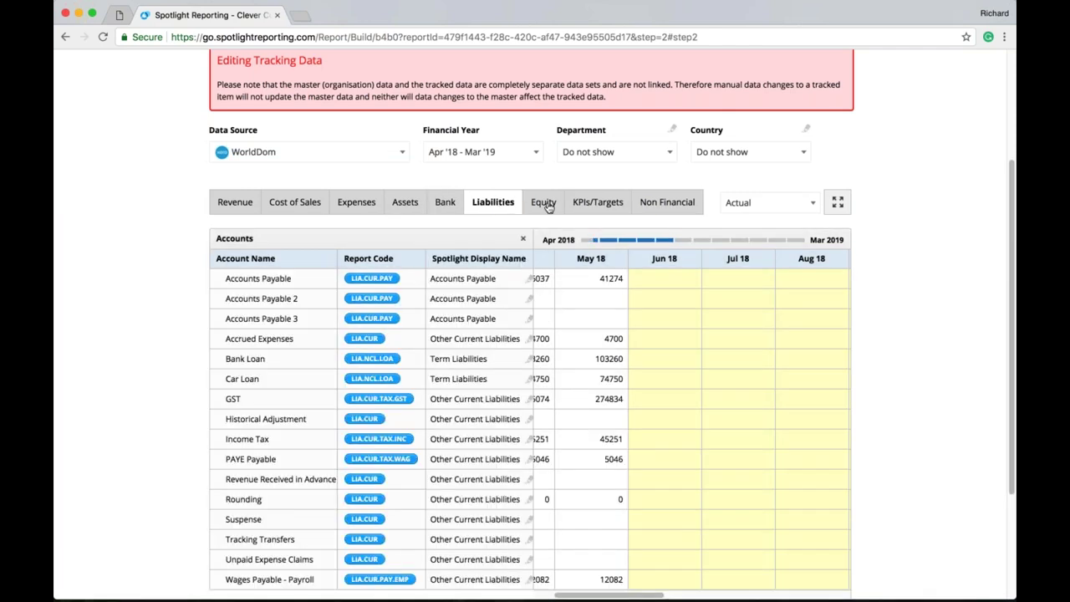
{"action": "left_click", "coordinate": [545, 204]}
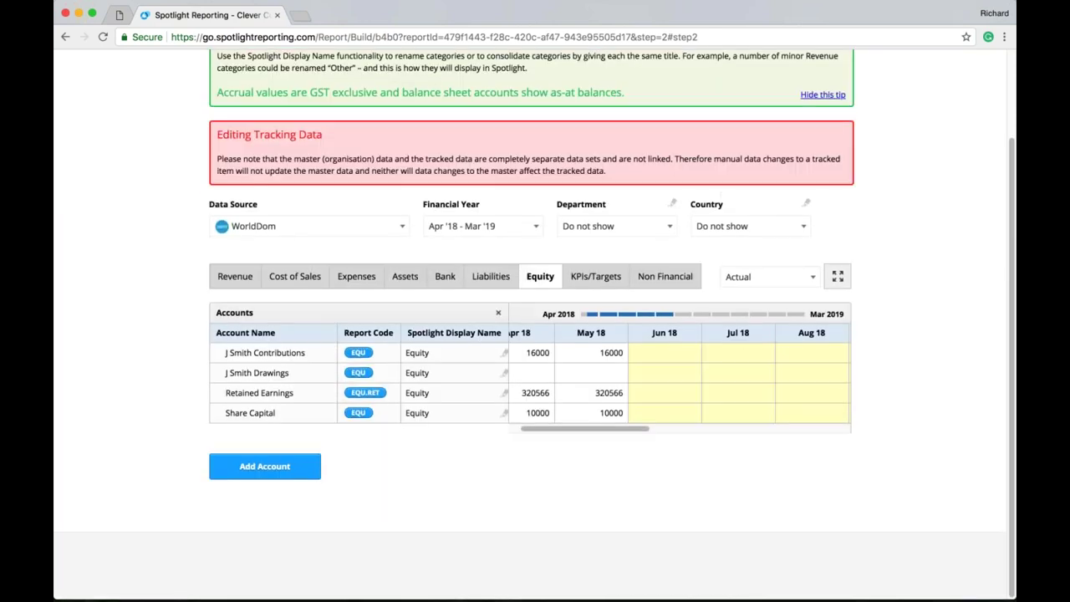
{"action": "scroll", "coordinate": [535, 326], "scroll_direction": "up", "scroll_amount": 1}
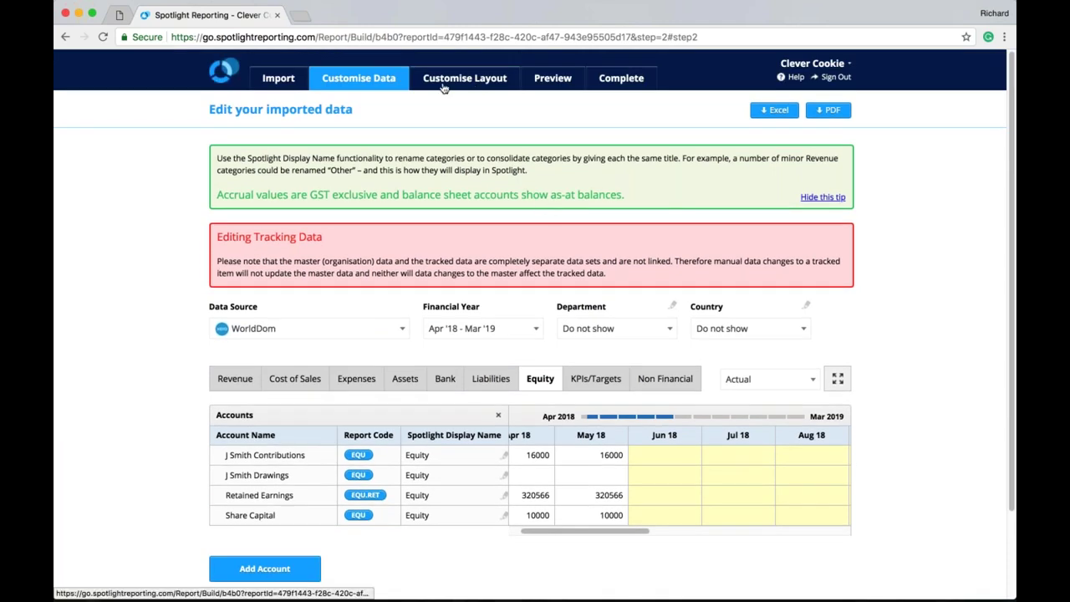
Open the report layout customisation and view the month choices for the report date without changing it.
{"action": "left_click", "coordinate": [474, 90]}
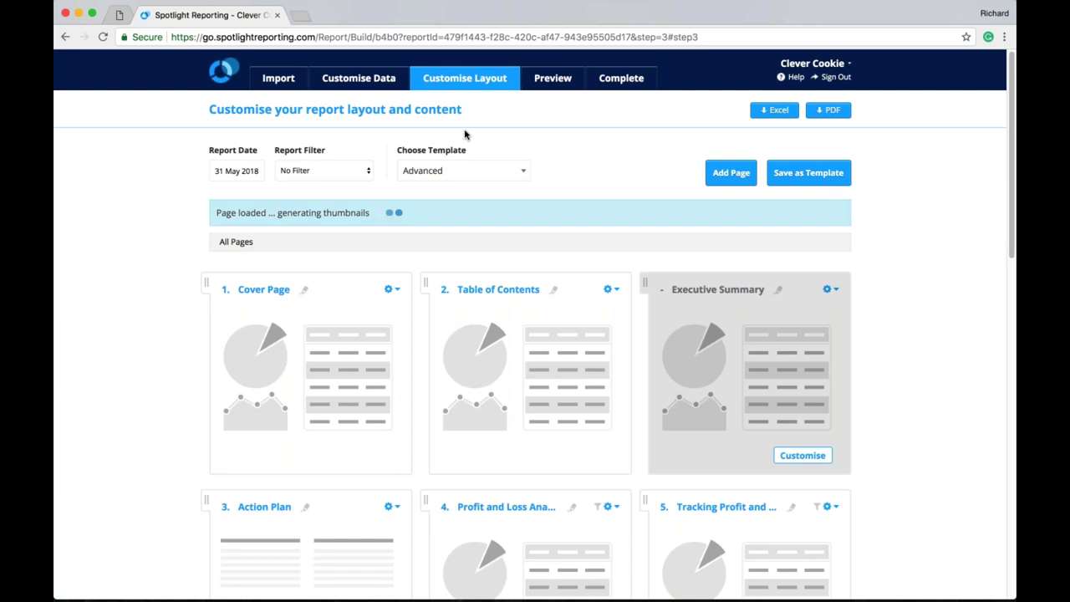
{"action": "left_click", "coordinate": [230, 175]}
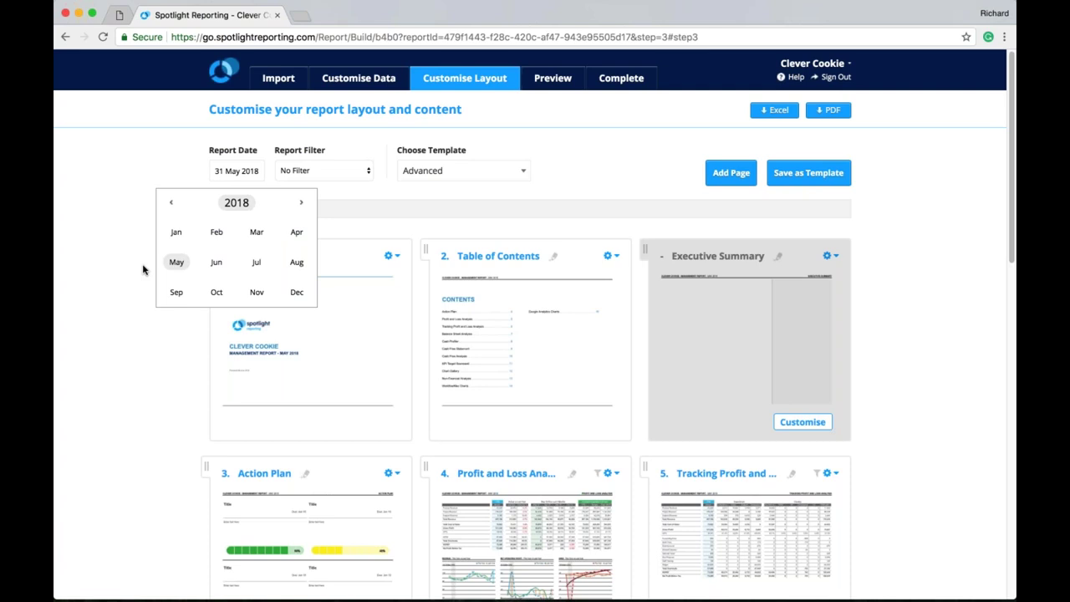
{"action": "left_click", "coordinate": [112, 166]}
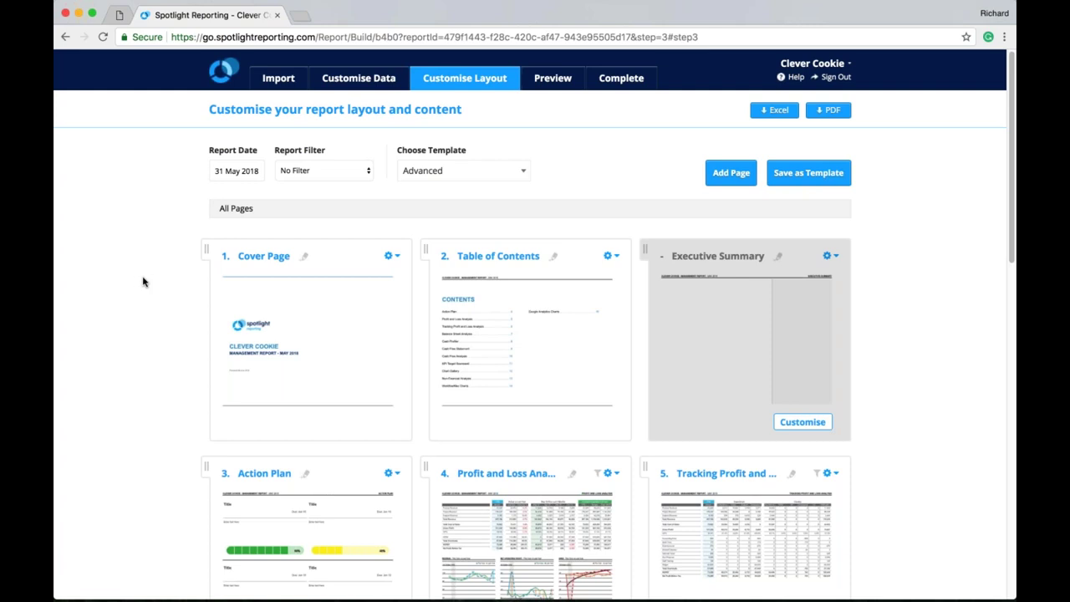
Review the report page thumbnails and the Default, Industry and Custom template choices without changing the template.
{"action": "scroll", "coordinate": [142, 281], "scroll_direction": "down", "scroll_amount": 5}
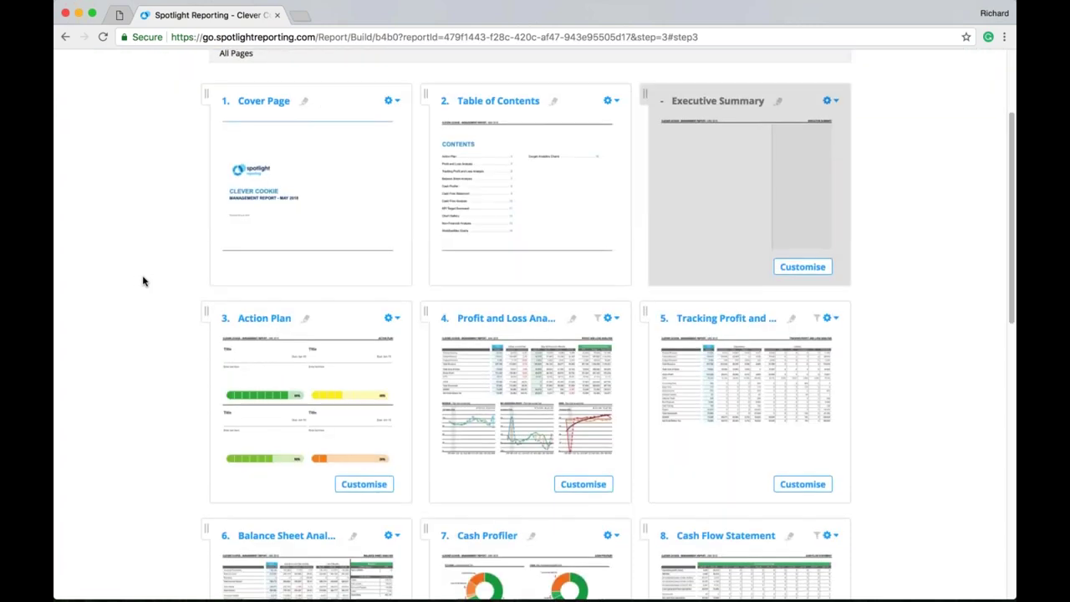
{"action": "scroll", "coordinate": [142, 281], "scroll_direction": "down", "scroll_amount": 1}
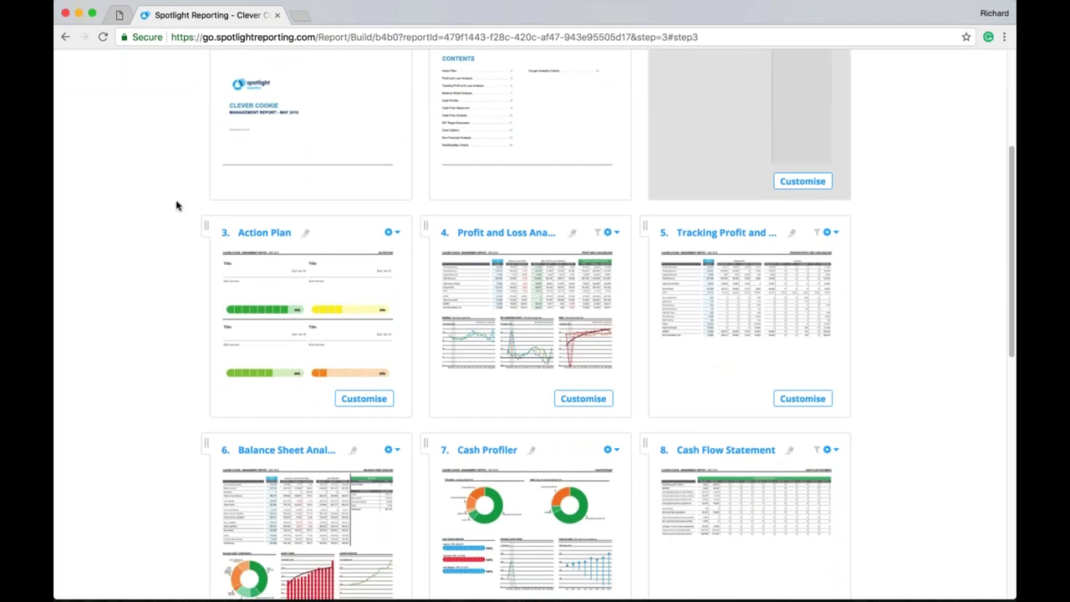
{"action": "scroll", "coordinate": [300, 144], "scroll_direction": "up", "scroll_amount": 2}
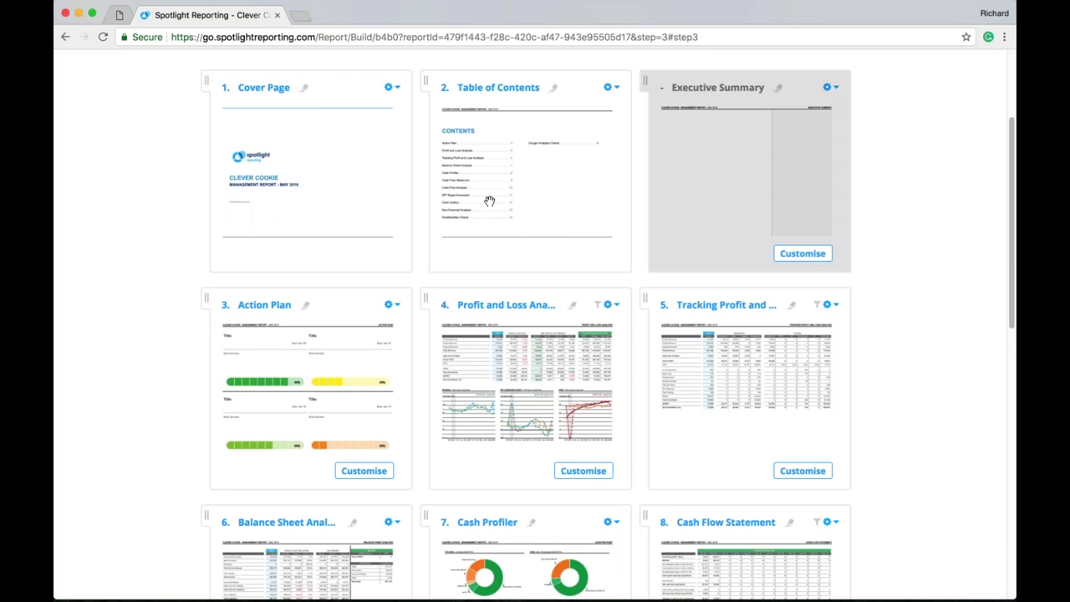
{"action": "scroll", "coordinate": [927, 181], "scroll_direction": "up", "scroll_amount": 1}
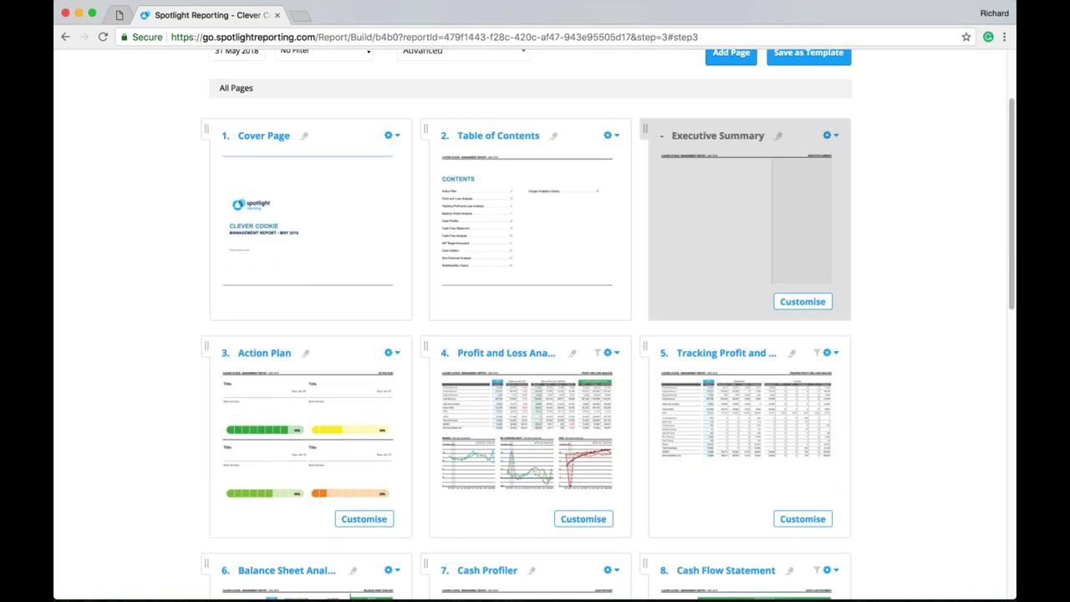
{"action": "scroll", "coordinate": [891, 299], "scroll_direction": "up", "scroll_amount": 3}
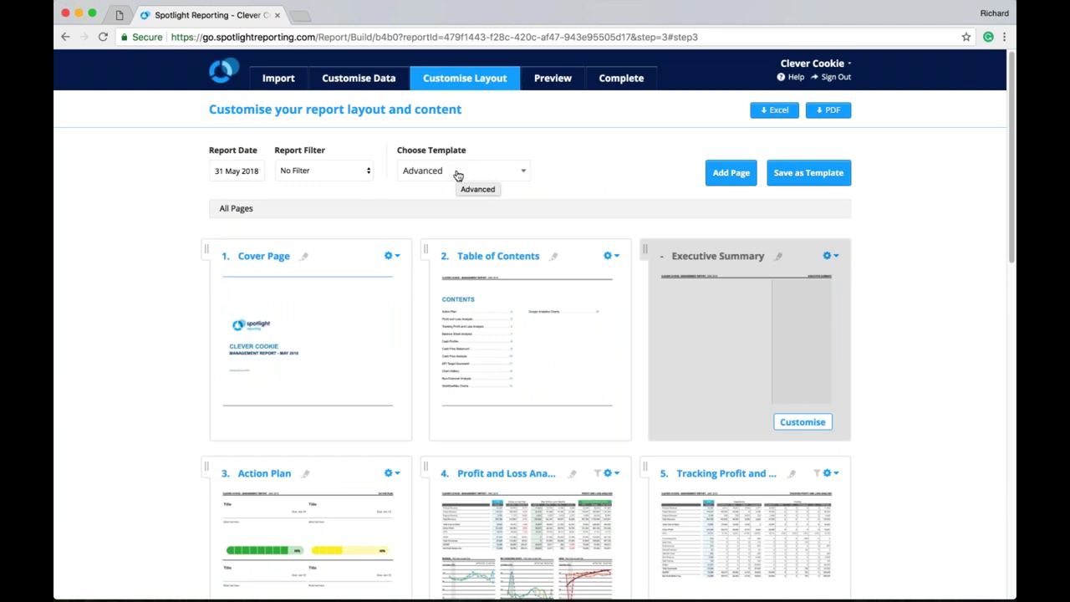
{"action": "left_click", "coordinate": [518, 172]}
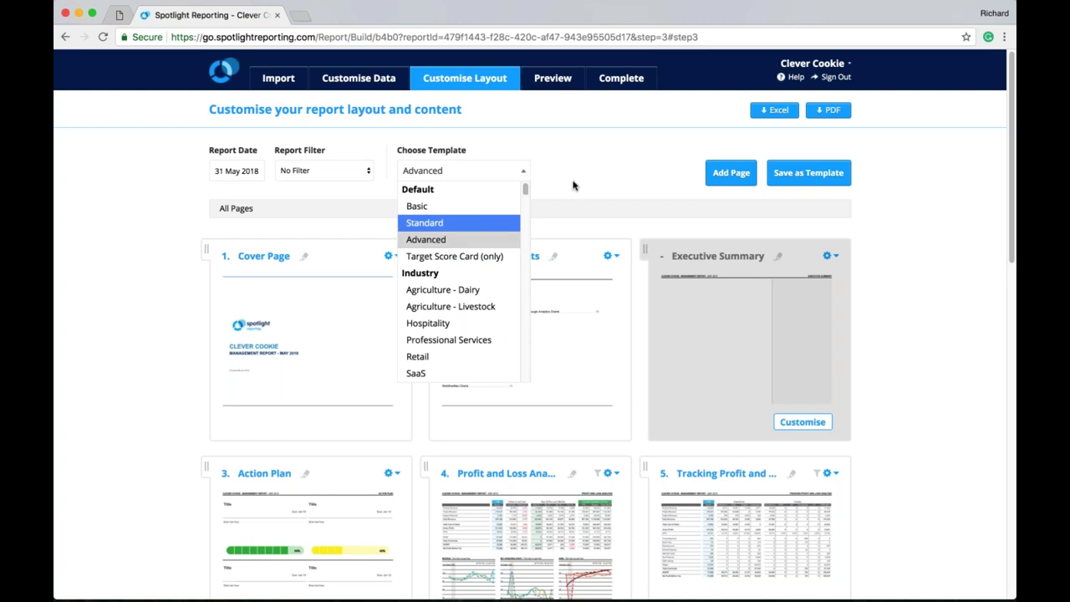
{"action": "key", "text": "Up"}
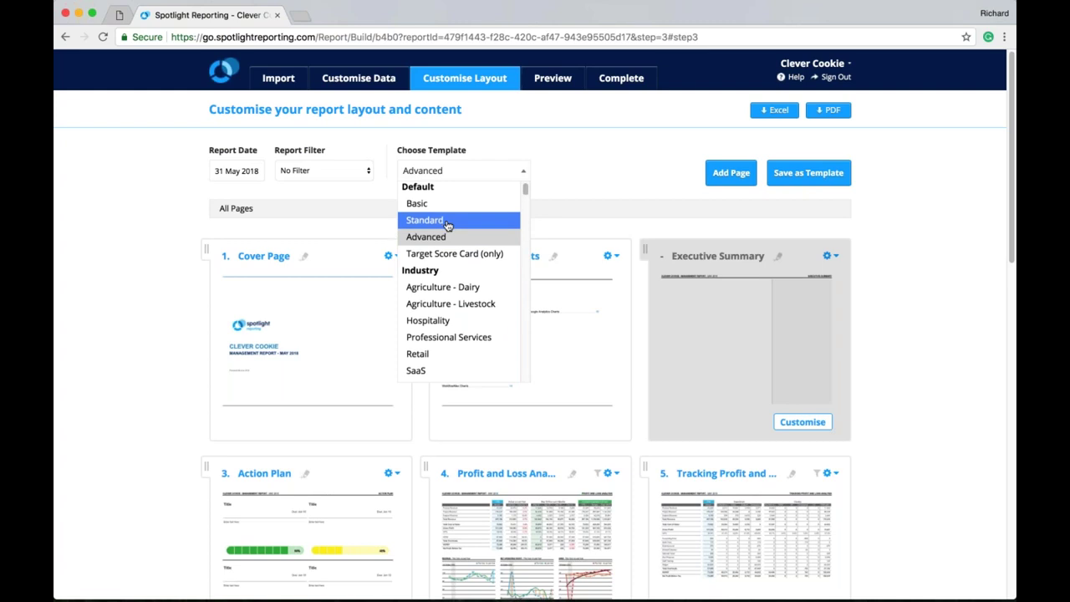
{"action": "scroll", "coordinate": [447, 224], "scroll_direction": "down", "scroll_amount": 3}
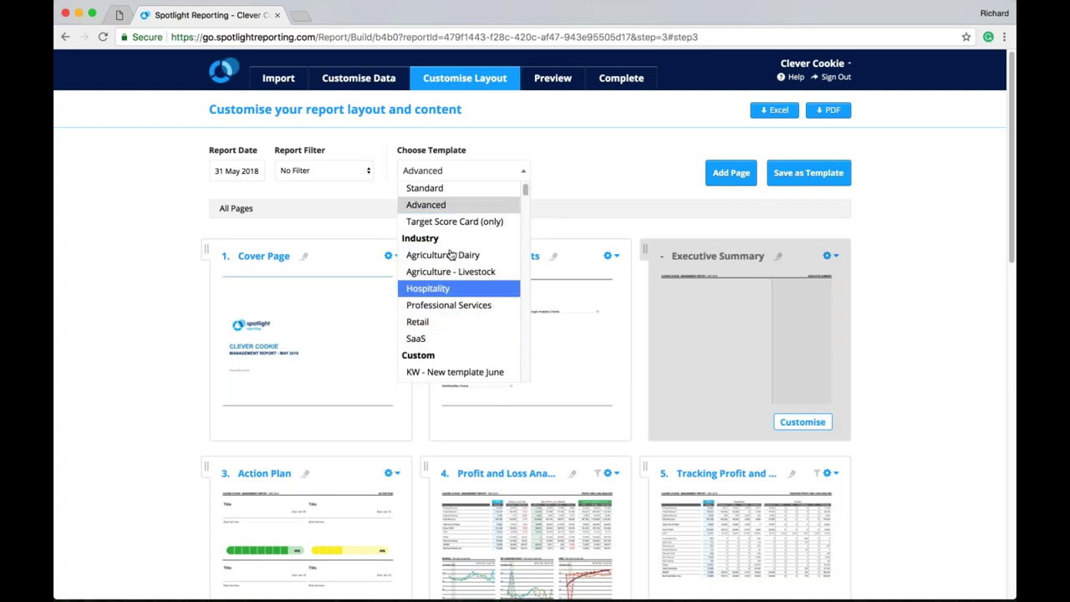
{"action": "scroll", "coordinate": [451, 254], "scroll_direction": "down", "scroll_amount": 2}
{"action": "scroll", "coordinate": [451, 251], "scroll_direction": "down", "scroll_amount": 5}
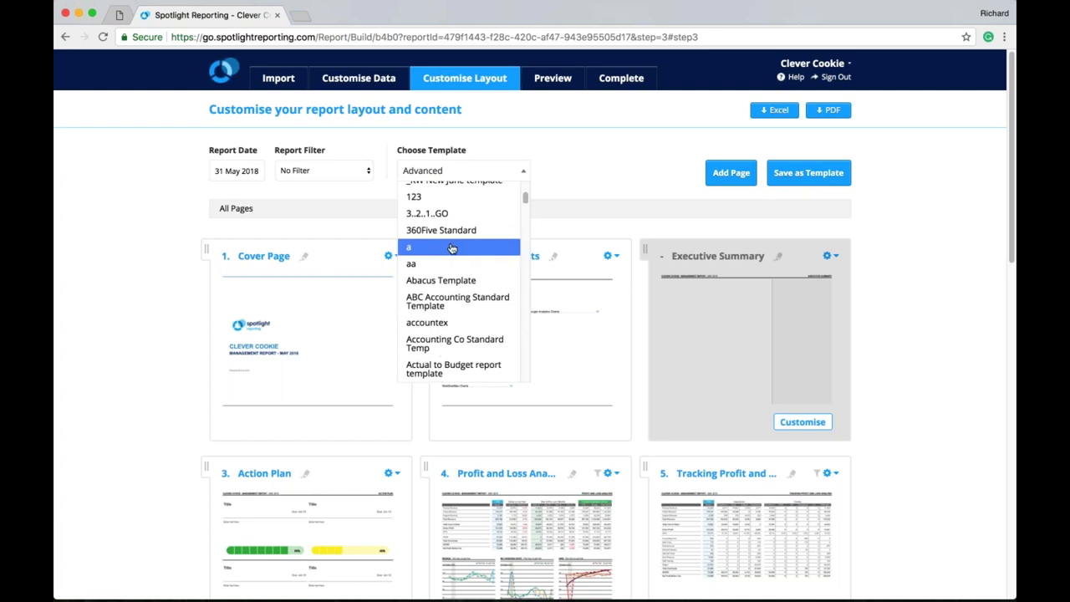
{"action": "left_click", "coordinate": [596, 170]}
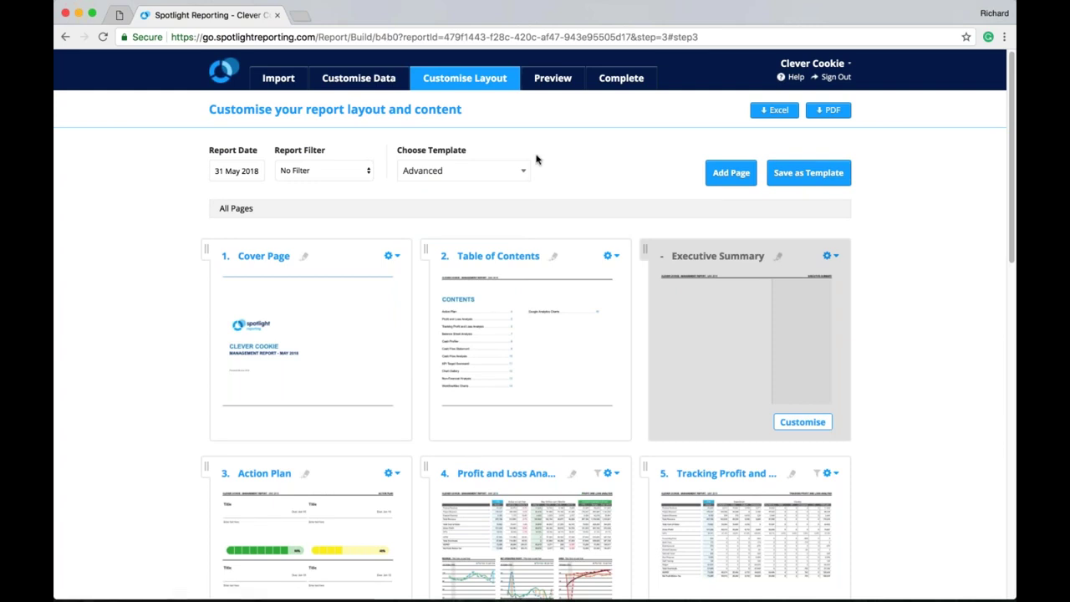
{"action": "left_click", "coordinate": [515, 169]}
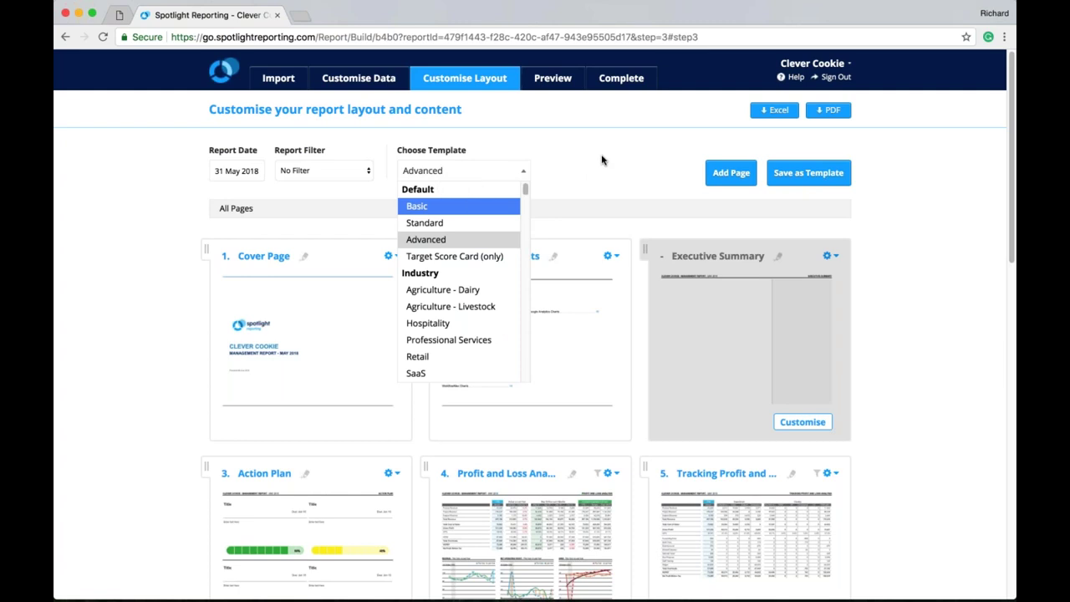
{"action": "left_click", "coordinate": [607, 175]}
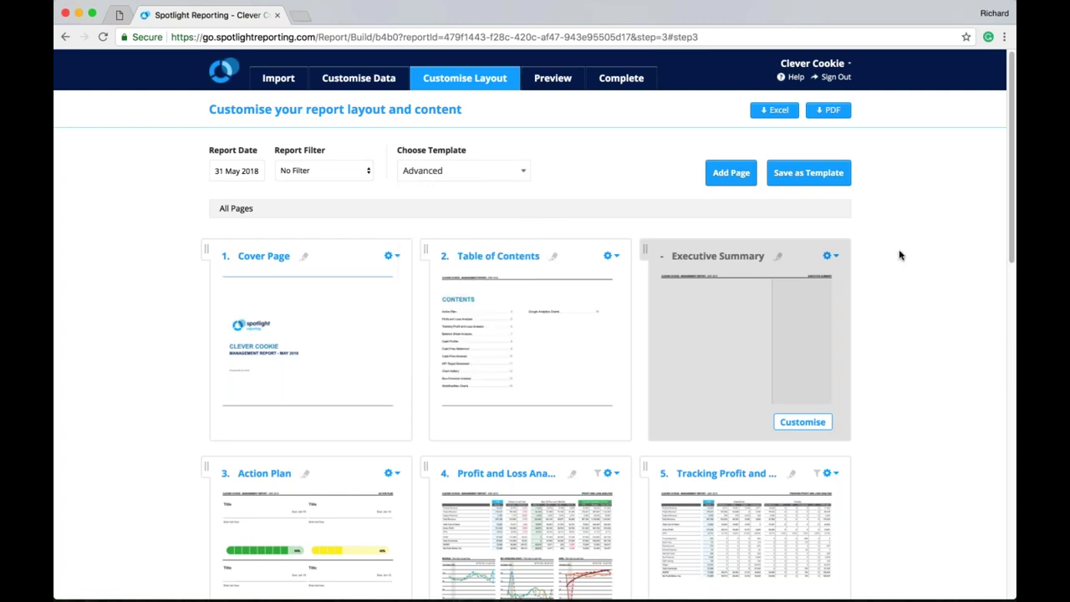
Include the Executive Summary page in the report and save that page option.
{"action": "scroll", "coordinate": [899, 255], "scroll_direction": "down", "scroll_amount": 3}
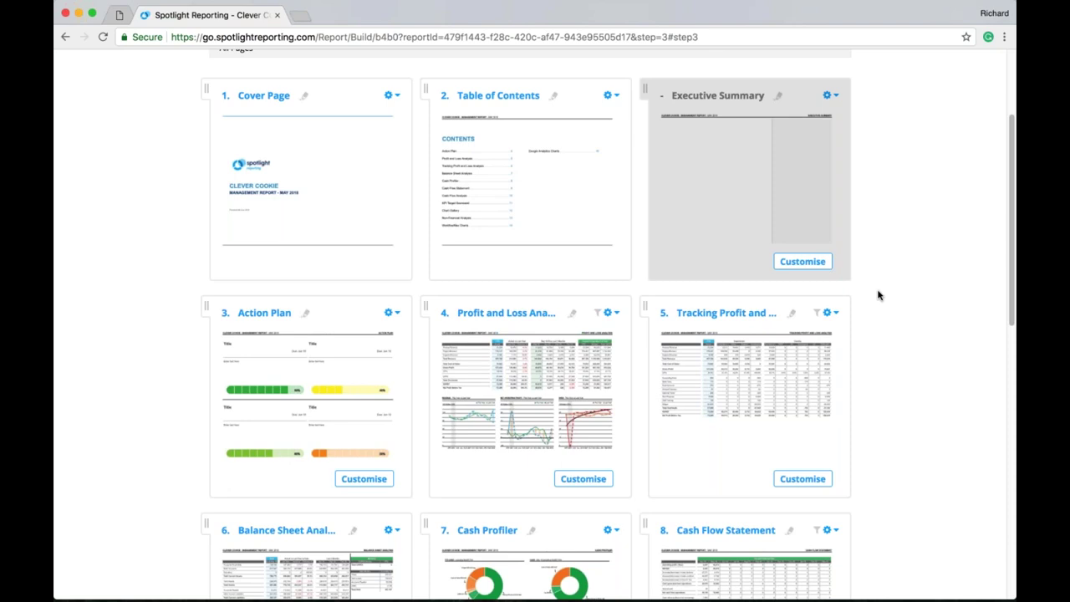
{"action": "mouse_move", "coordinate": [757, 147]}
{"action": "left_click", "coordinate": [828, 98]}
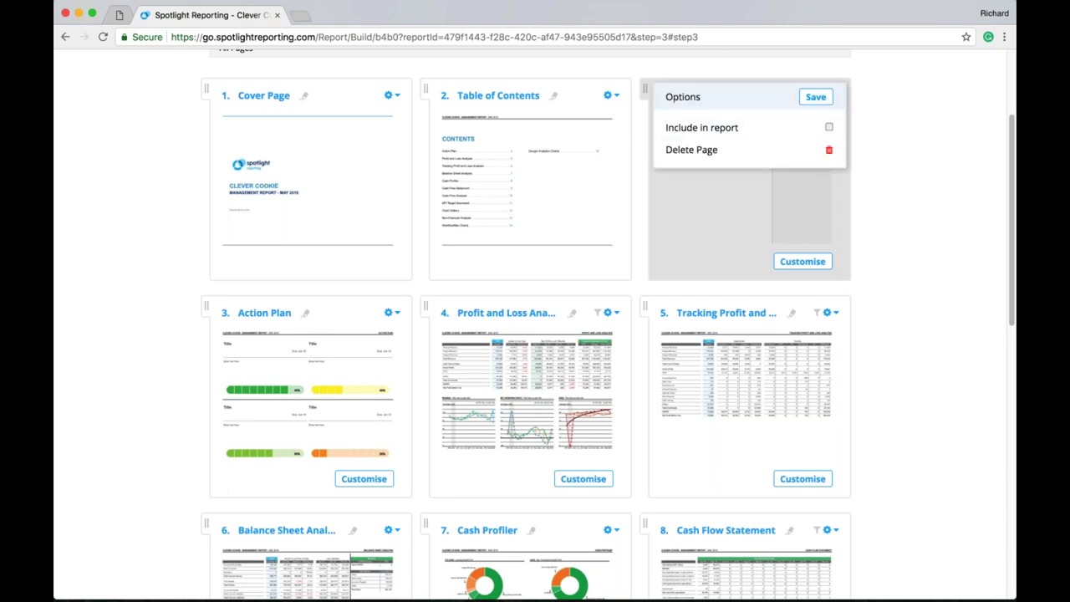
{"action": "left_click", "coordinate": [828, 126]}
{"action": "left_click", "coordinate": [817, 98]}
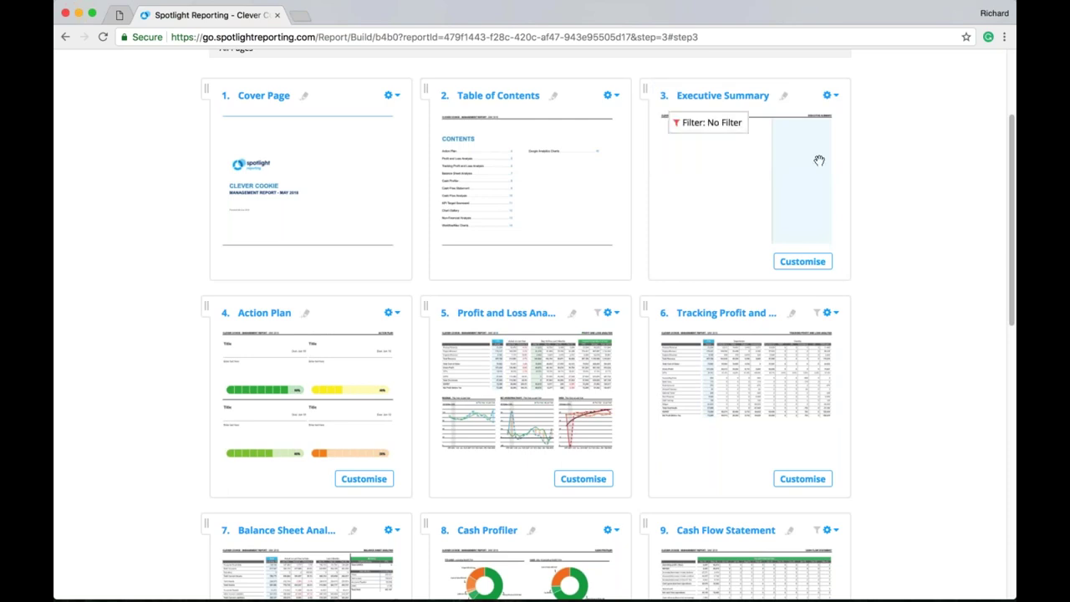
Delete the Executive Summary page from the report and confirm the deletion.
{"action": "left_click", "coordinate": [830, 97]}
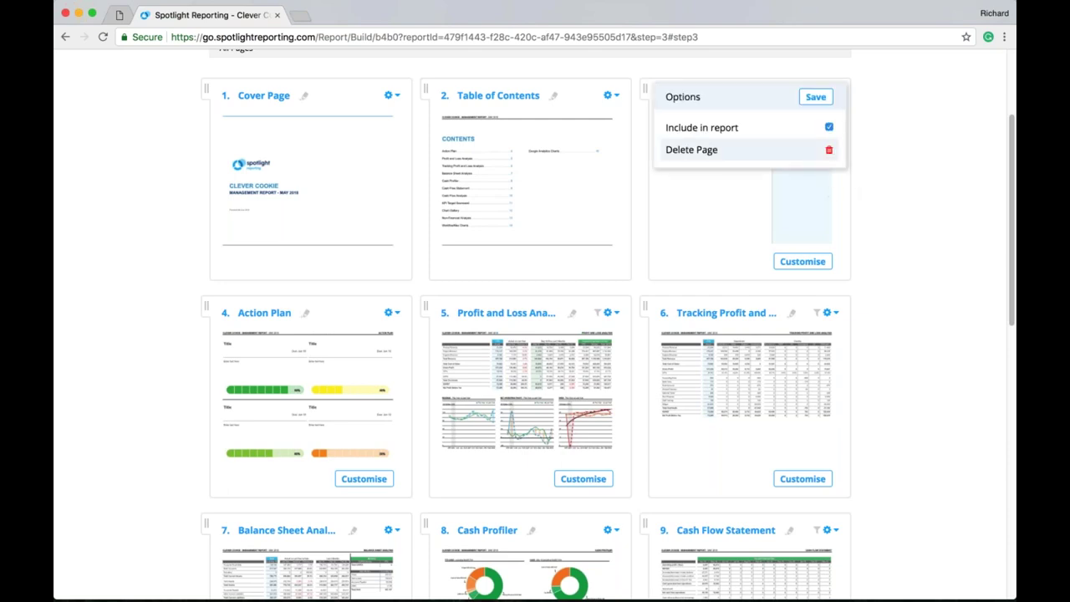
{"action": "left_click", "coordinate": [830, 151]}
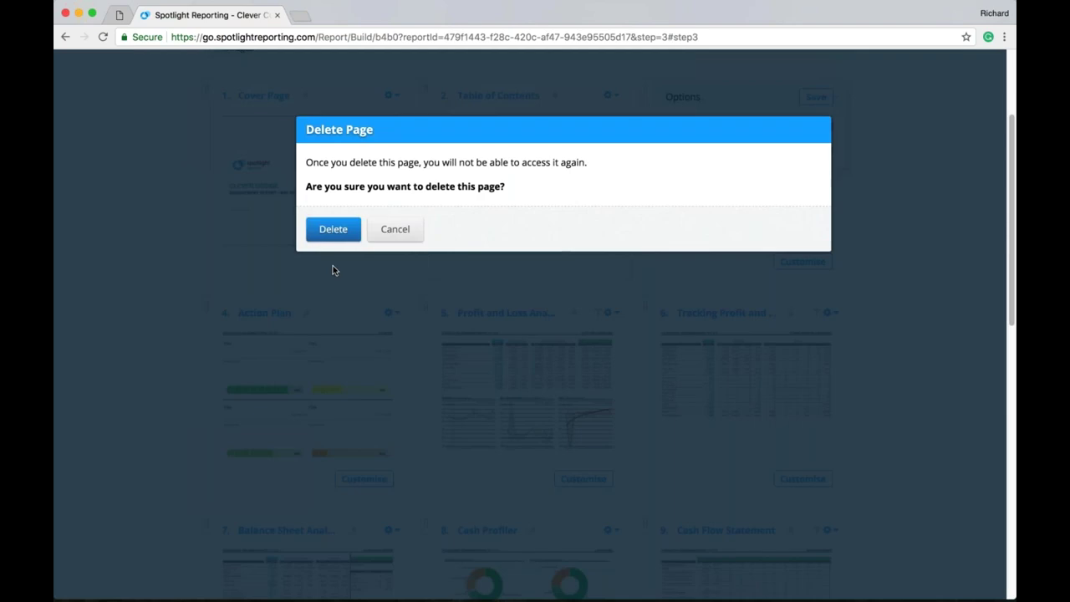
{"action": "left_click", "coordinate": [311, 235]}
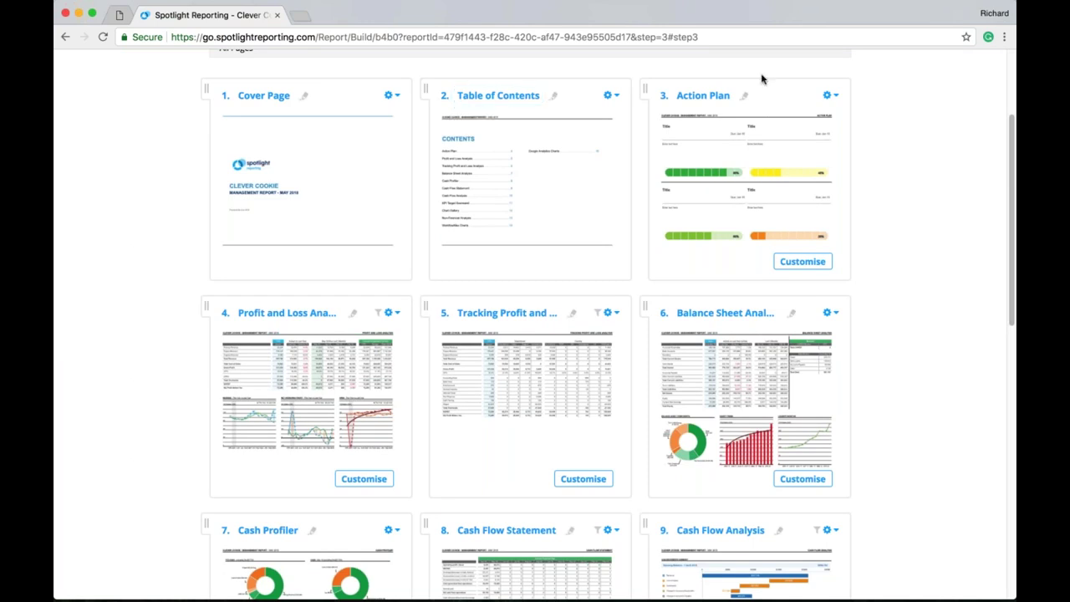
Rename the Balance Sheet Analysis page as Balance Sheet.
{"action": "mouse_move", "coordinate": [744, 100]}
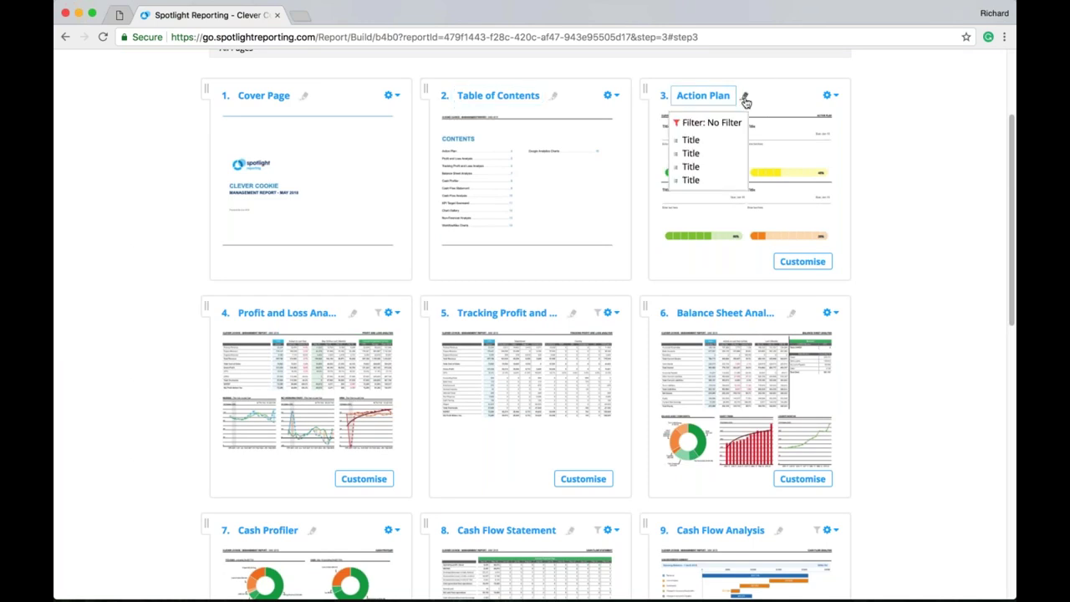
{"action": "left_click", "coordinate": [790, 316]}
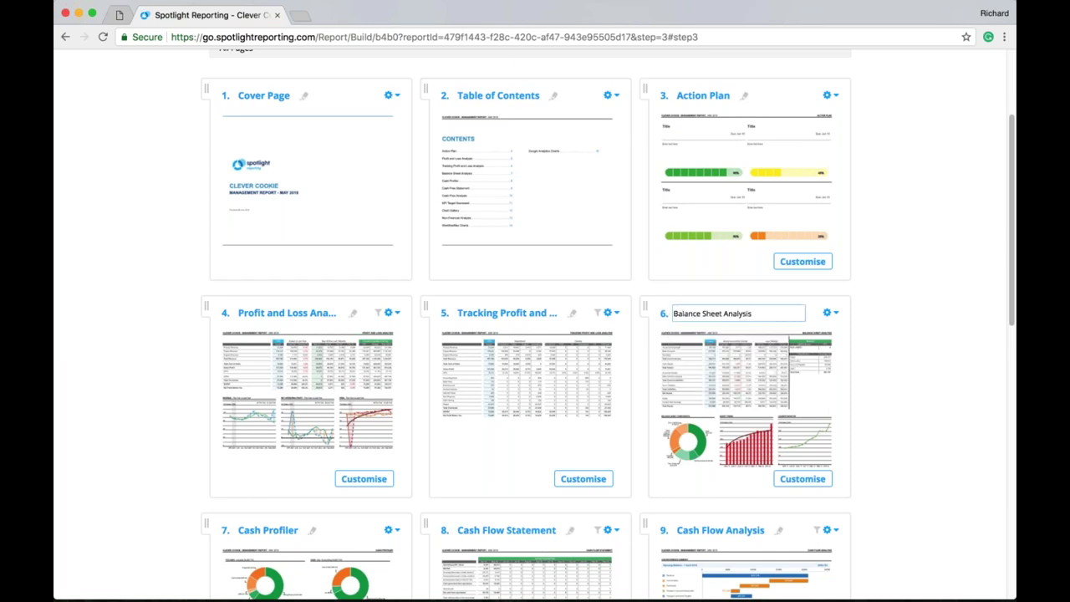
{"action": "key", "text": "BackSpace"}
{"action": "key", "text": "BackSpace"}
{"action": "key", "text": "BackSpace"}
{"action": "key", "text": "BackSpace"}
{"action": "key", "text": "BackSpace"}
{"action": "key", "text": "BackSpace"}
{"action": "key", "text": "BackSpace"}
{"action": "key", "text": "BackSpace"}
{"action": "key", "text": "BackSpace"}
{"action": "left_click", "coordinate": [915, 340]}
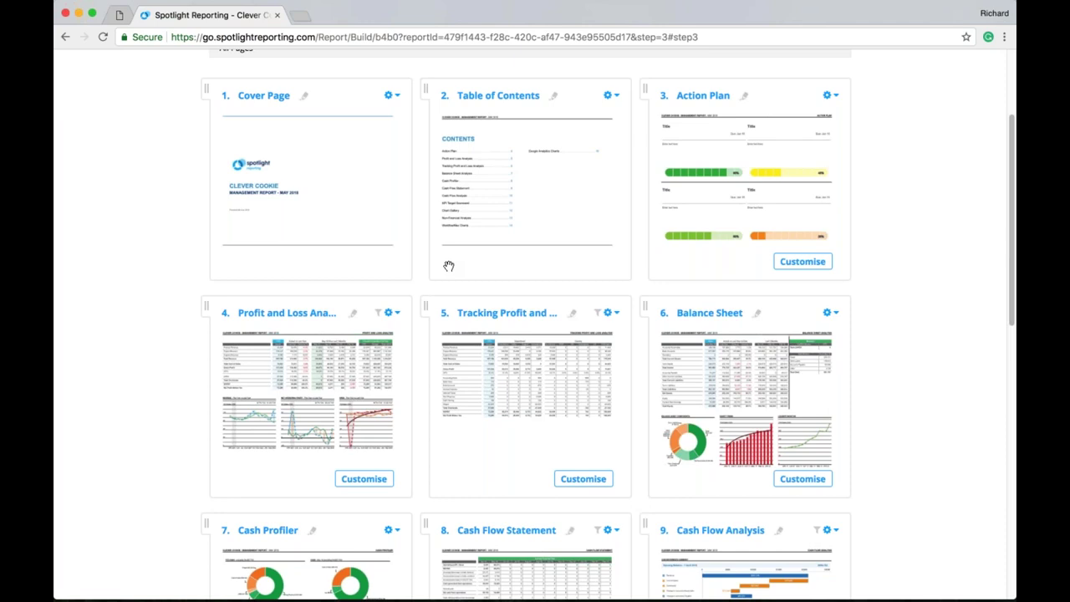
Rename the Profit and Loss Analysis page as Profit and Loss.
{"action": "left_click", "coordinate": [353, 313]}
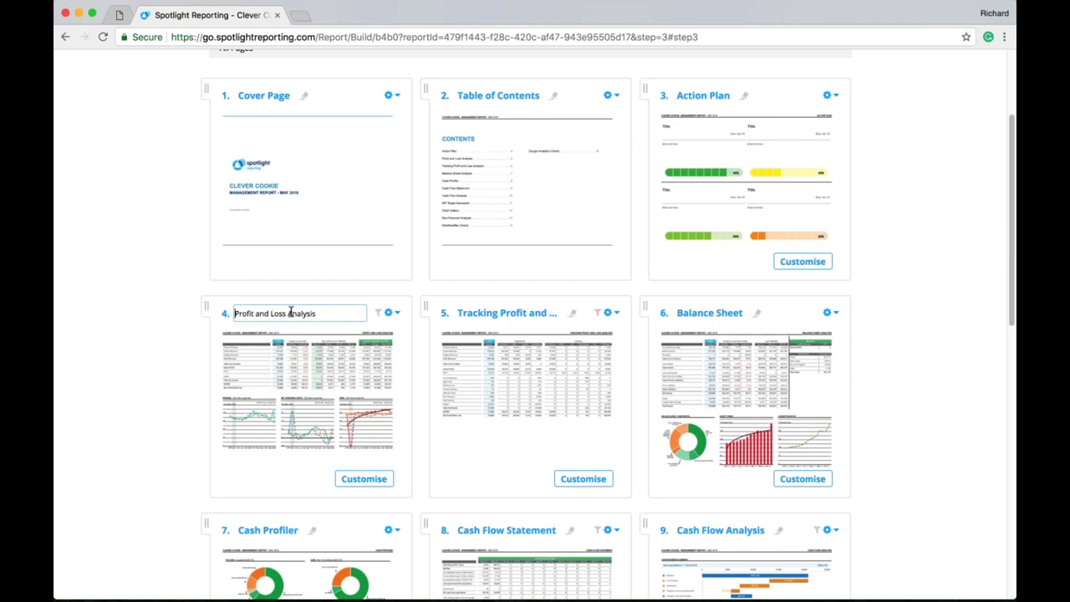
{"action": "left_click_drag", "start_coordinate": [289, 312], "coordinate": [320, 306]}
{"action": "triple_click", "coordinate": [320, 306]}
{"action": "left_click", "coordinate": [322, 310]}
{"action": "double_click", "coordinate": [324, 313]}
{"action": "key", "text": "BackSpace"}
{"action": "key", "text": "BackSpace"}
{"action": "key", "text": "BackSpace"}
{"action": "type", "text": "s"}
{"action": "mouse_move", "coordinate": [320, 314]}
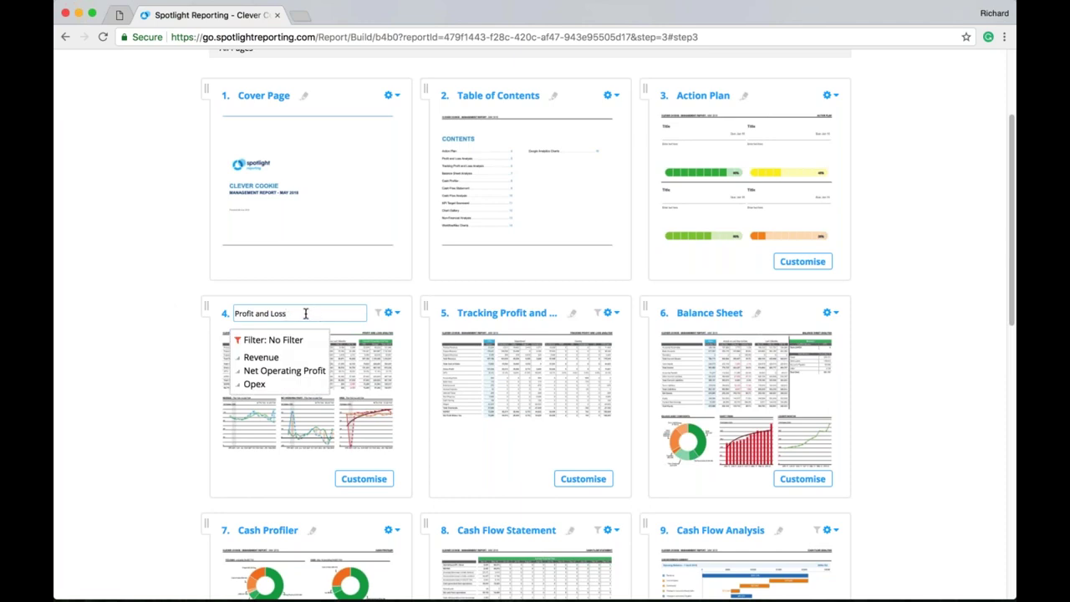
{"action": "left_click", "coordinate": [164, 370]}
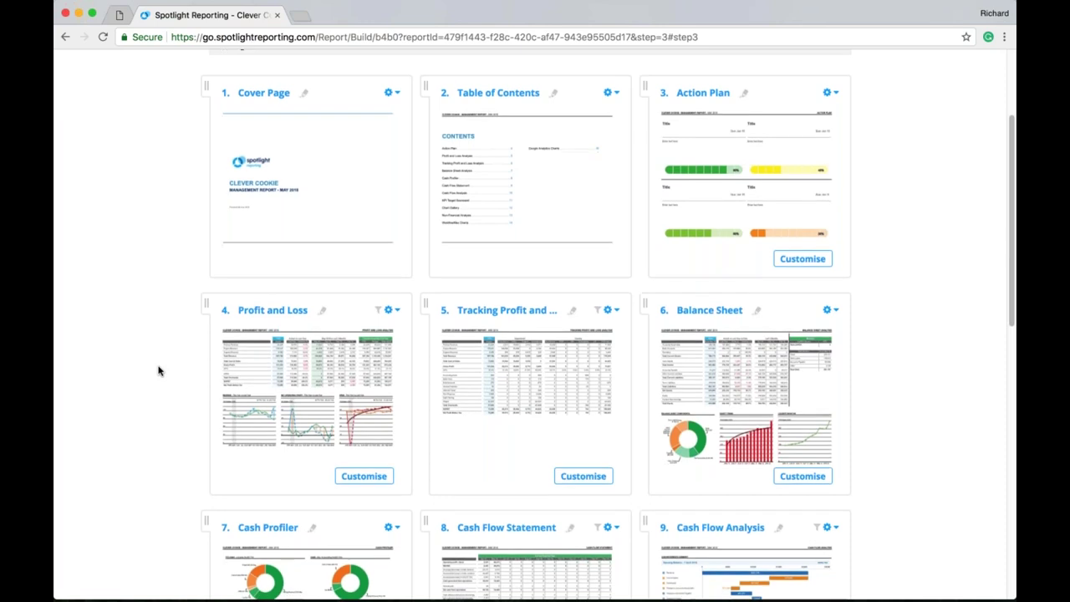
Review the remaining report pages, from the Cash Profiler through to the WorkflowMax and Google Analytics charts.
{"action": "scroll", "coordinate": [158, 371], "scroll_direction": "down", "scroll_amount": 3}
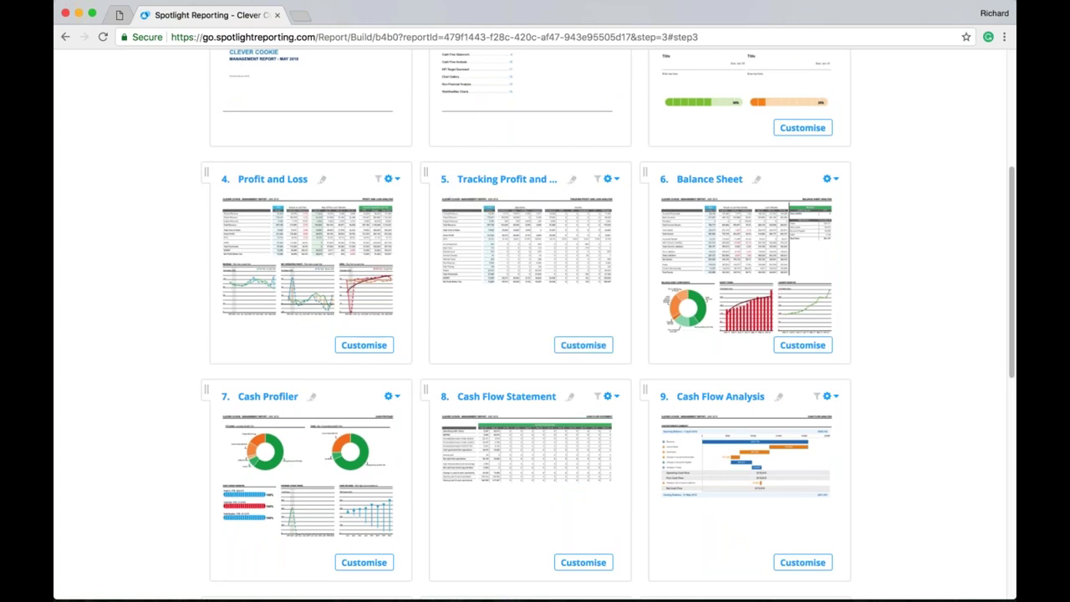
{"action": "mouse_move", "coordinate": [332, 493]}
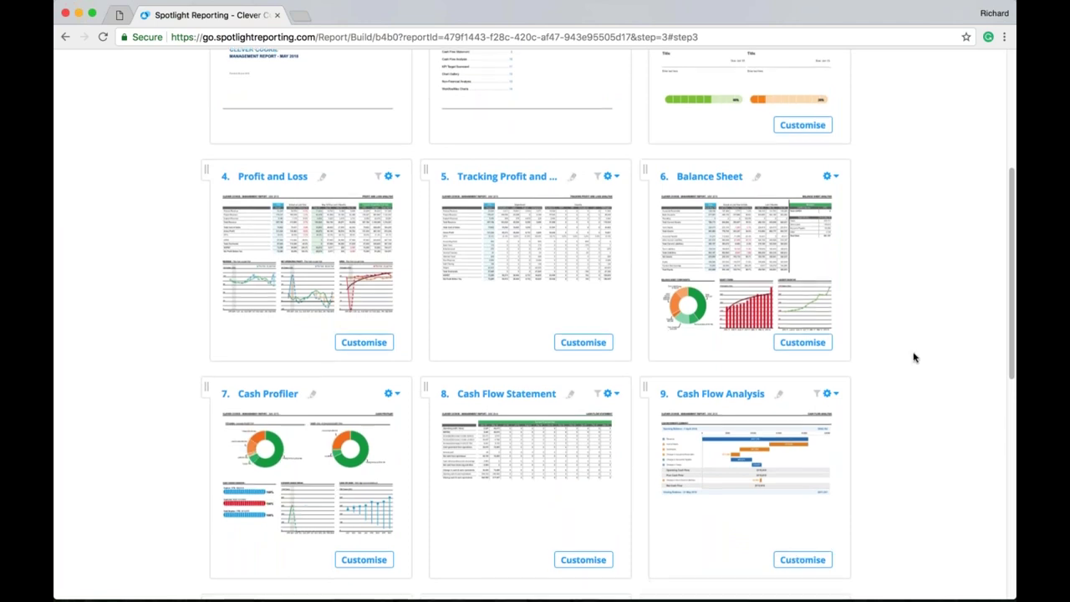
{"action": "scroll", "coordinate": [913, 357], "scroll_direction": "down", "scroll_amount": 3}
{"action": "scroll", "coordinate": [913, 358], "scroll_direction": "down", "scroll_amount": 7}
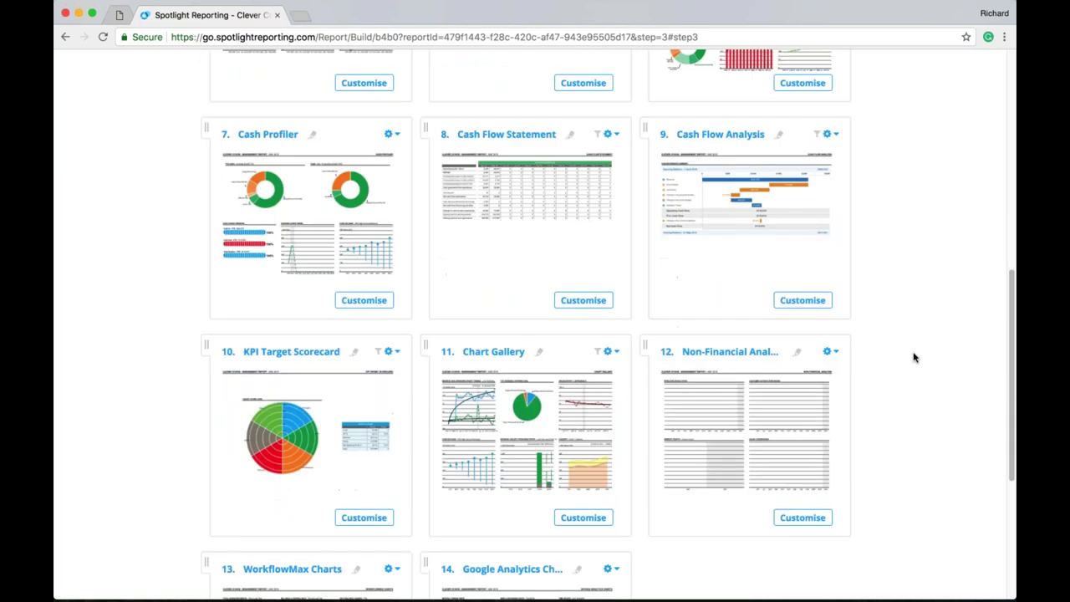
{"action": "mouse_move", "coordinate": [303, 294]}
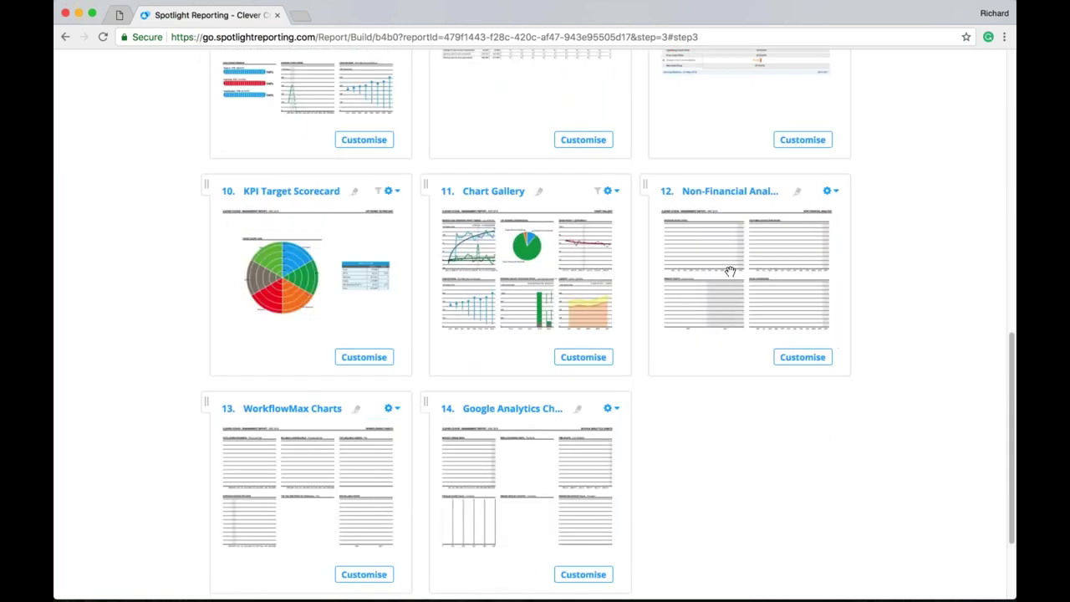
Switch the report template to Basic and confirm the change.
{"action": "scroll", "coordinate": [957, 263], "scroll_direction": "up", "scroll_amount": 10}
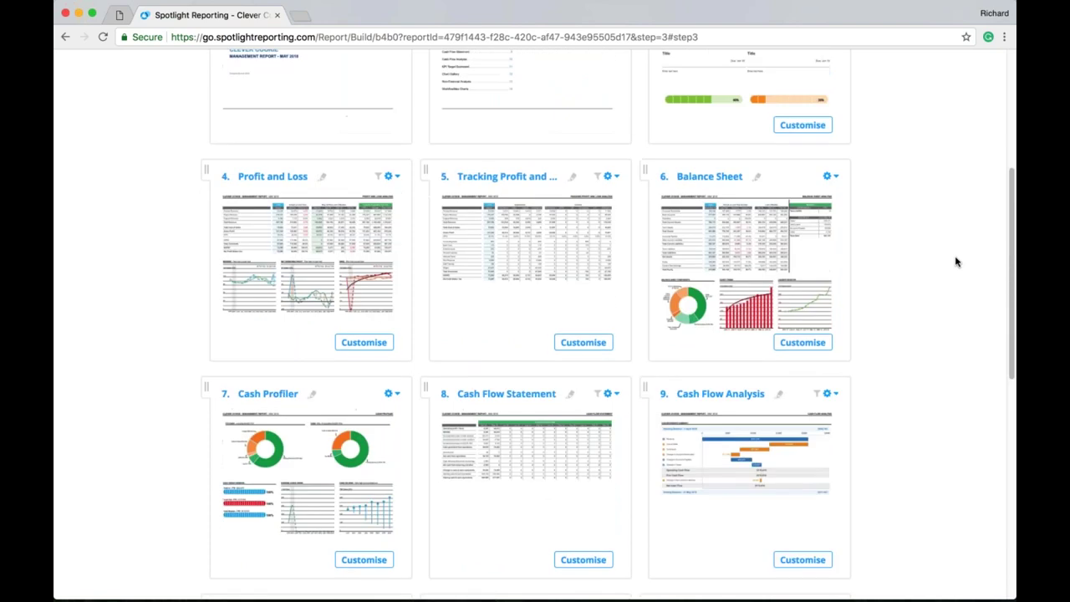
{"action": "scroll", "coordinate": [953, 261], "scroll_direction": "up", "scroll_amount": 7}
{"action": "left_click", "coordinate": [463, 170]}
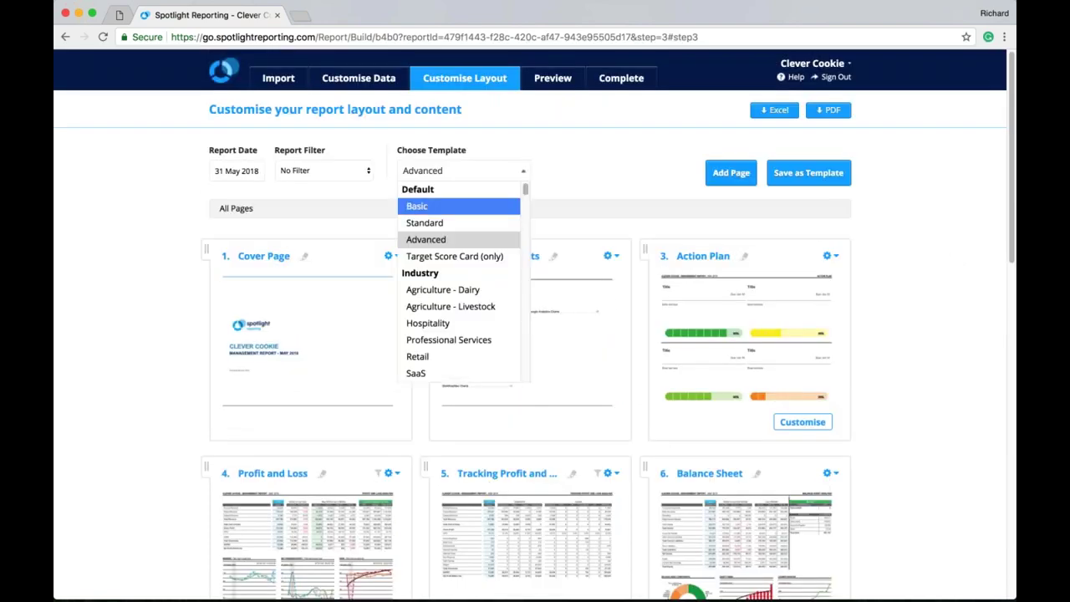
{"action": "left_click", "coordinate": [434, 206]}
{"action": "left_click", "coordinate": [348, 240]}
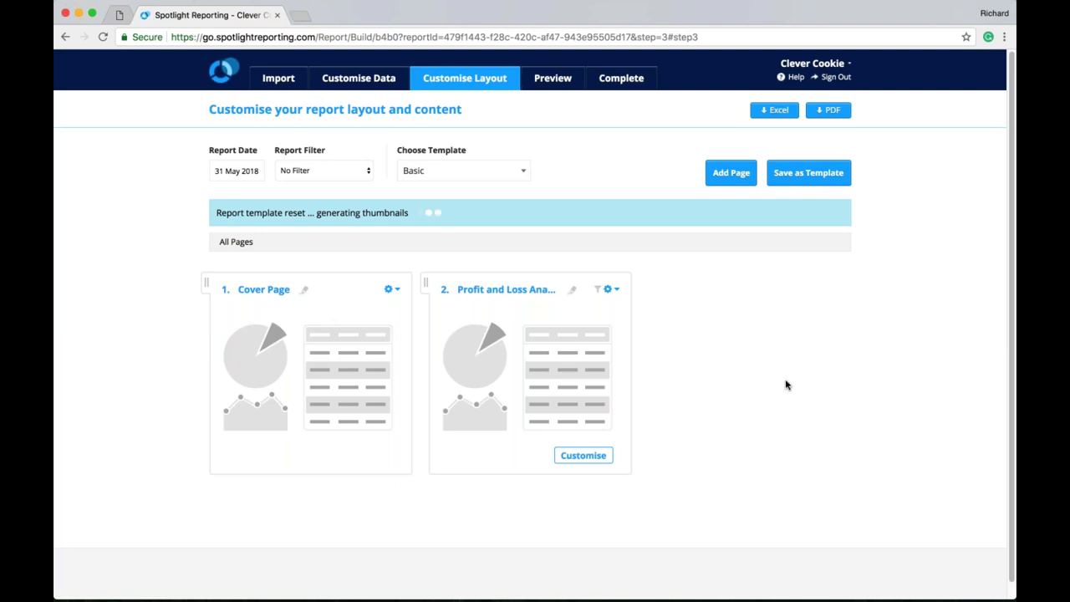
Add a Balance Sheet Analysis page named Balance Sheet, inserted after the Profit and Loss Analysis page.
{"action": "left_click", "coordinate": [732, 183]}
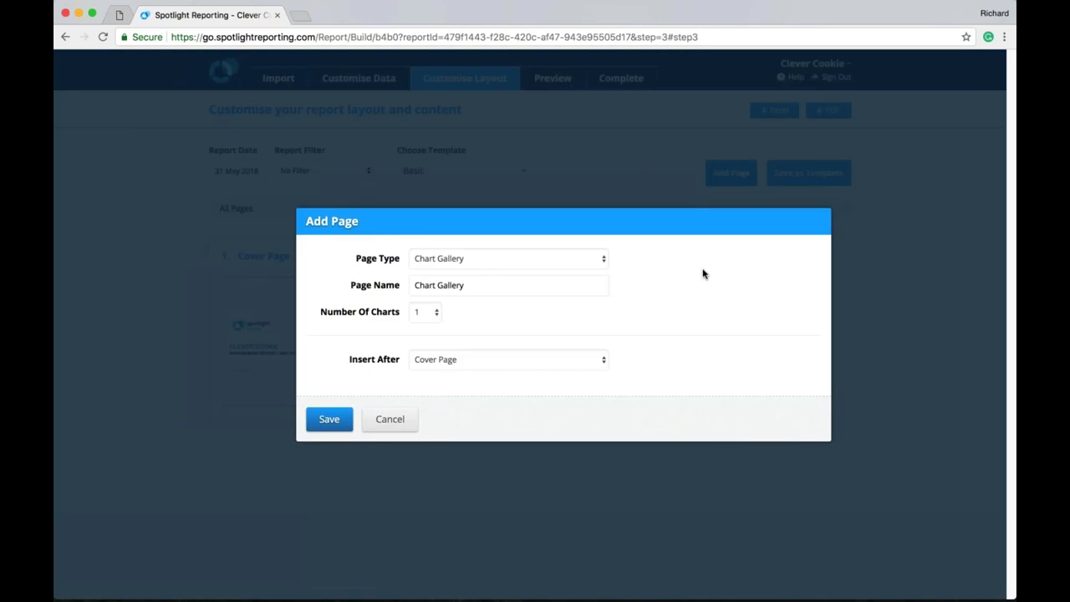
{"action": "left_click", "coordinate": [598, 260]}
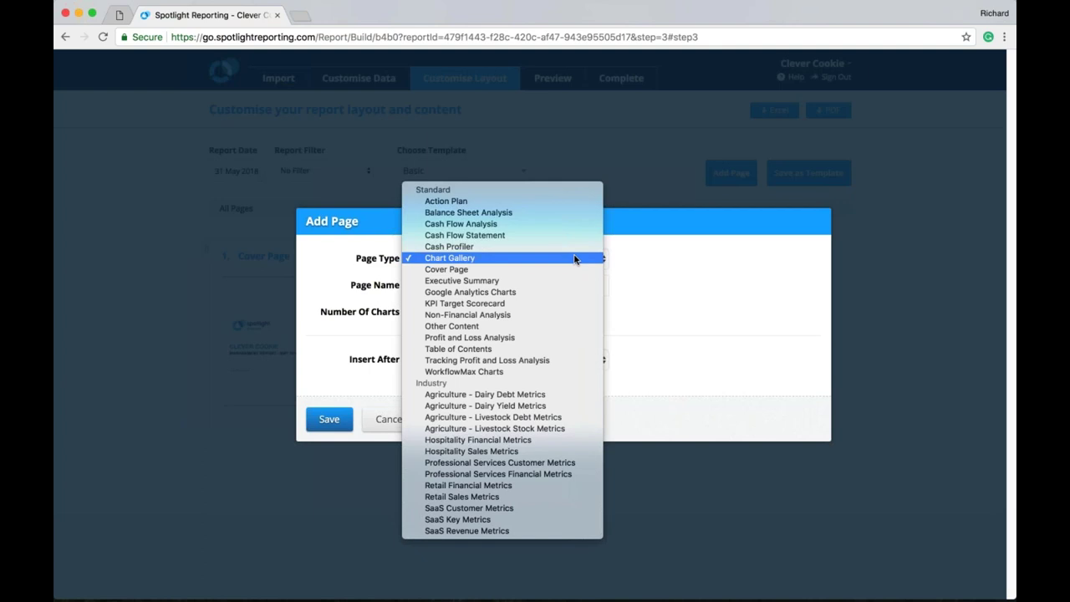
{"action": "left_click", "coordinate": [526, 212]}
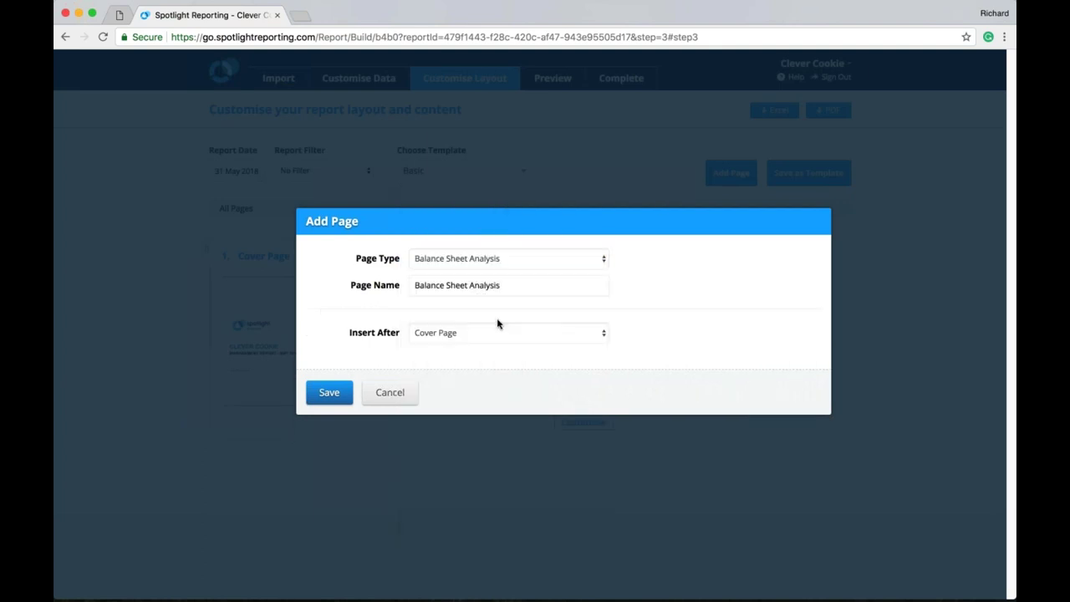
{"action": "left_click", "coordinate": [498, 330]}
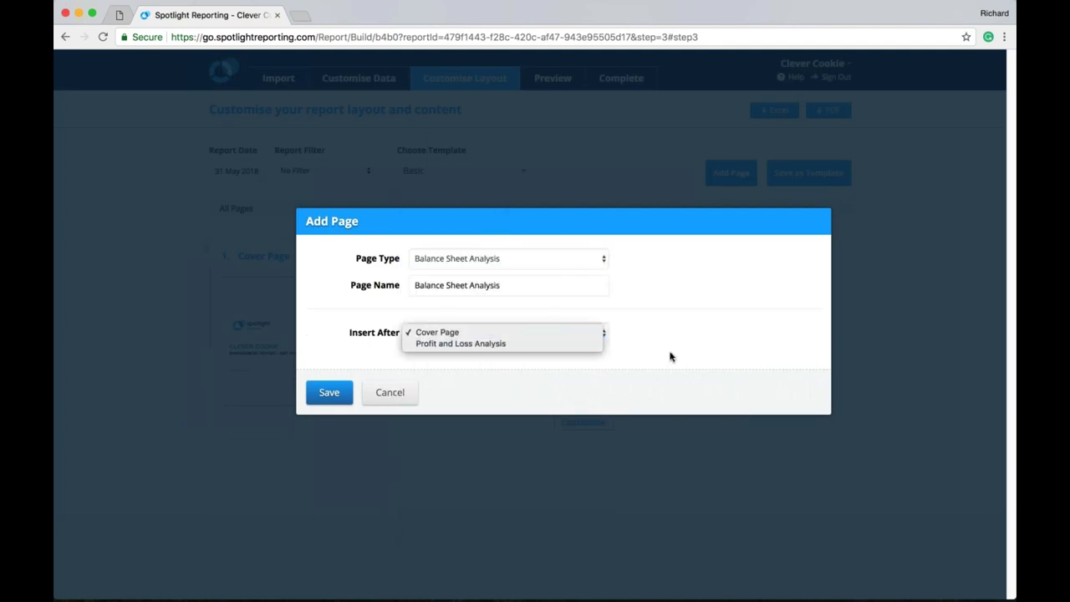
{"action": "left_click", "coordinate": [492, 343]}
{"action": "left_click_drag", "start_coordinate": [466, 285], "coordinate": [597, 285]}
{"action": "key", "text": "BackSpace"}
{"action": "left_click", "coordinate": [329, 392]}
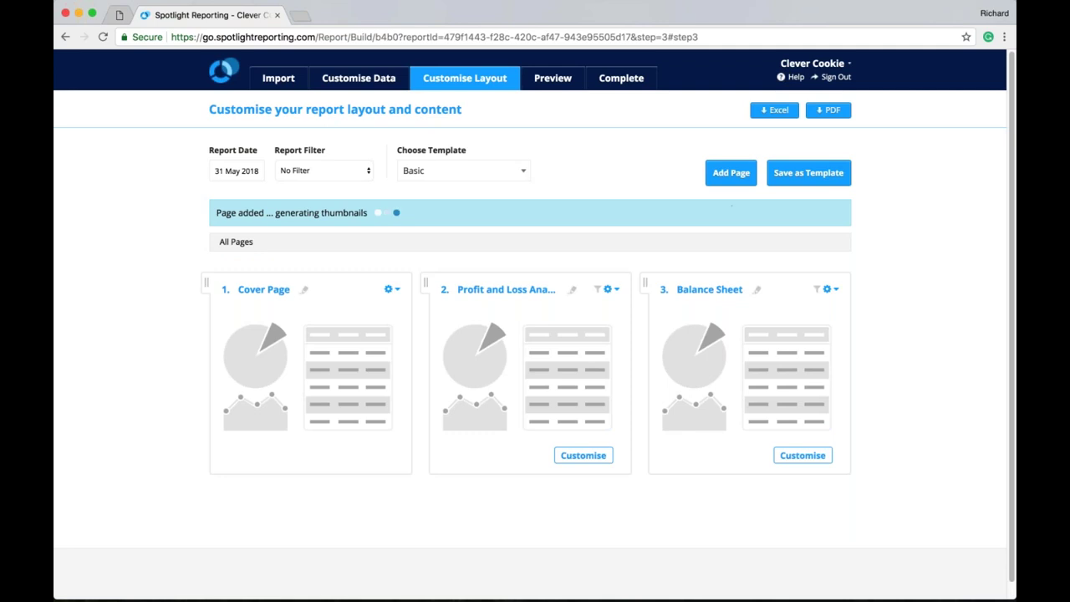
Add a Tracking Profit and Loss Analysis page named Tracking Profit and Loss and move it after the Profit and Loss Analysis page.
{"action": "left_click", "coordinate": [731, 177]}
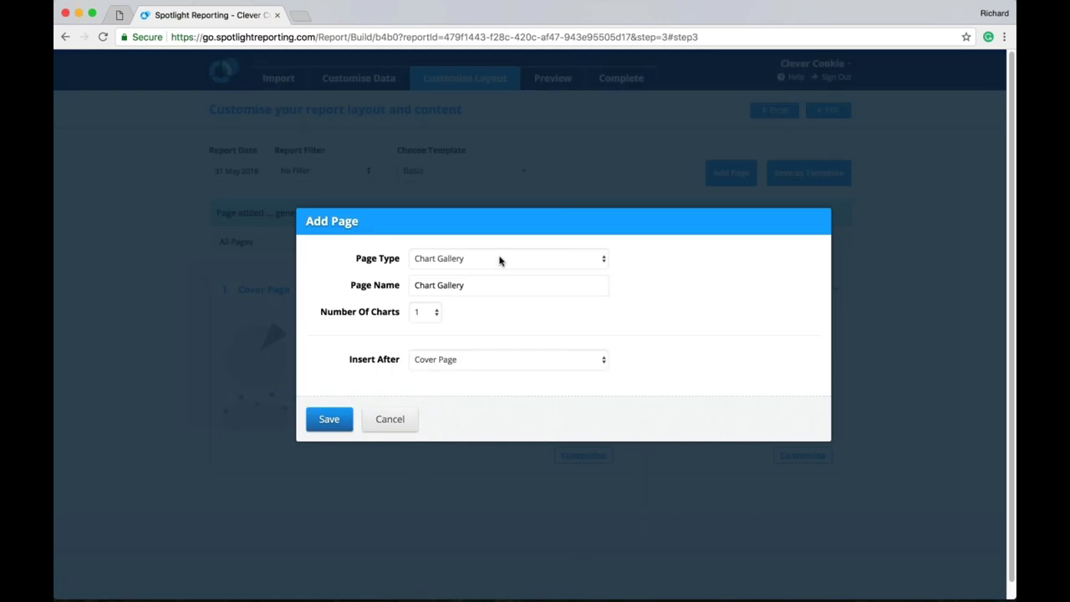
{"action": "left_click", "coordinate": [500, 257]}
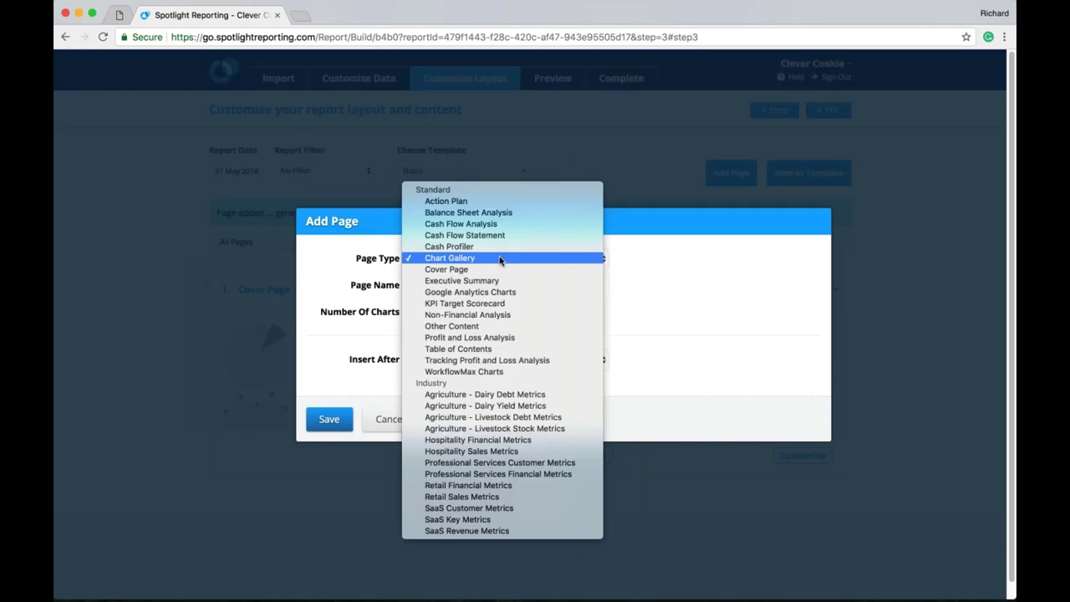
{"action": "left_click", "coordinate": [543, 360]}
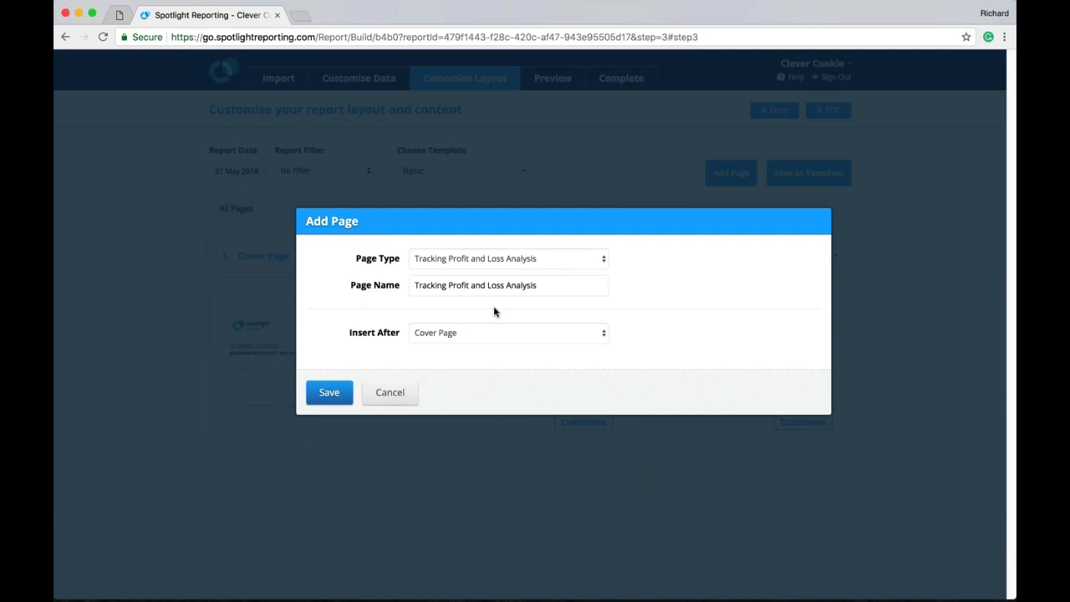
{"action": "double_click", "coordinate": [547, 285]}
{"action": "key", "text": "BackSpace"}
{"action": "left_click", "coordinate": [328, 392]}
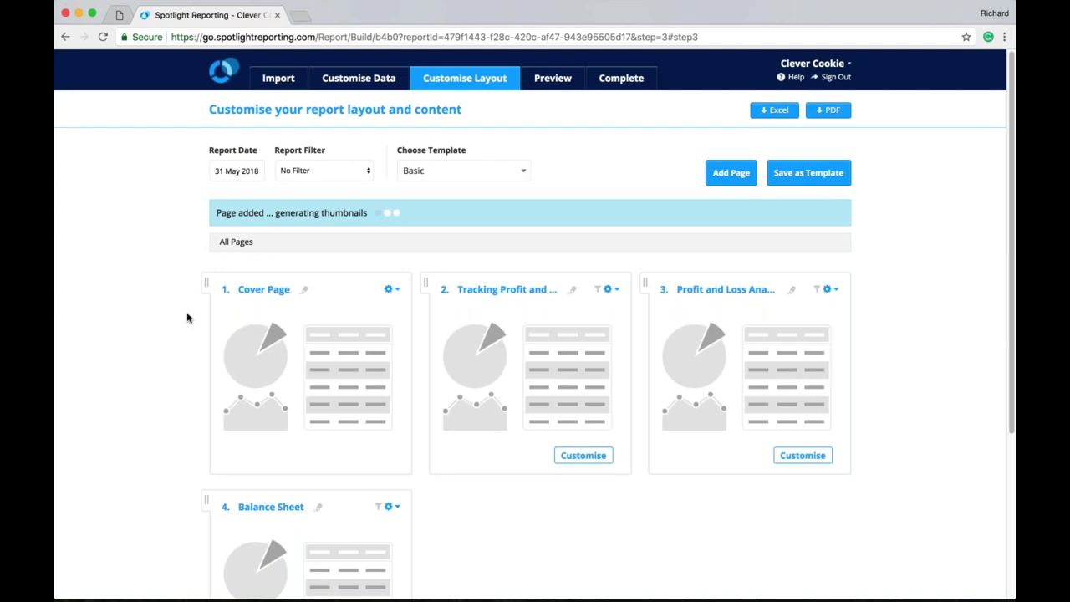
{"action": "scroll", "coordinate": [187, 317], "scroll_direction": "down", "scroll_amount": 2}
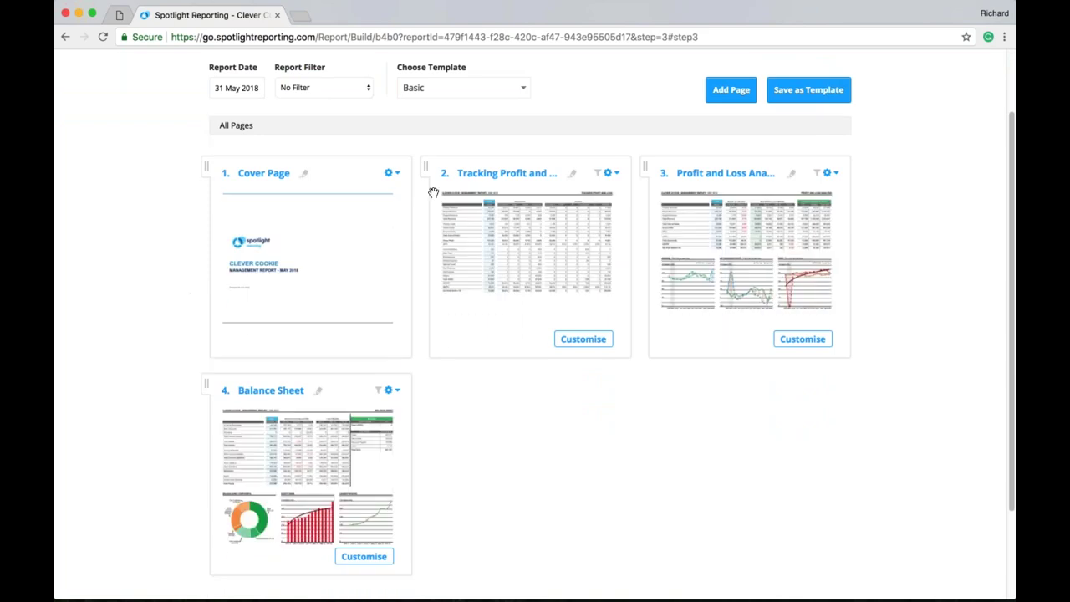
{"action": "left_click_drag", "start_coordinate": [433, 193], "coordinate": [651, 171]}
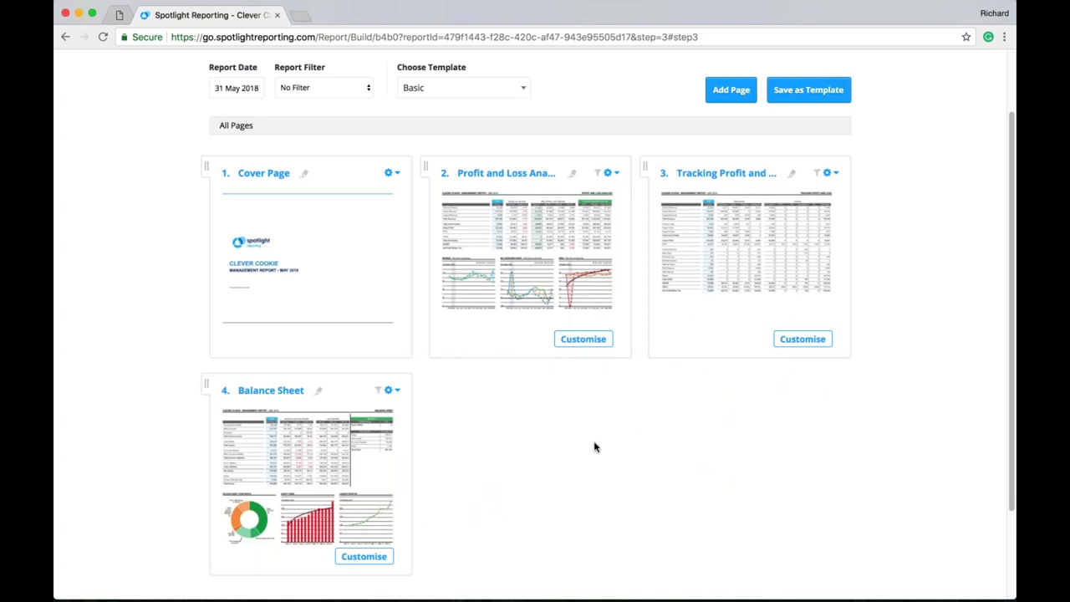
Add a Cash Flow Statement page, inserted after the Balance Sheet page.
{"action": "left_click", "coordinate": [731, 92]}
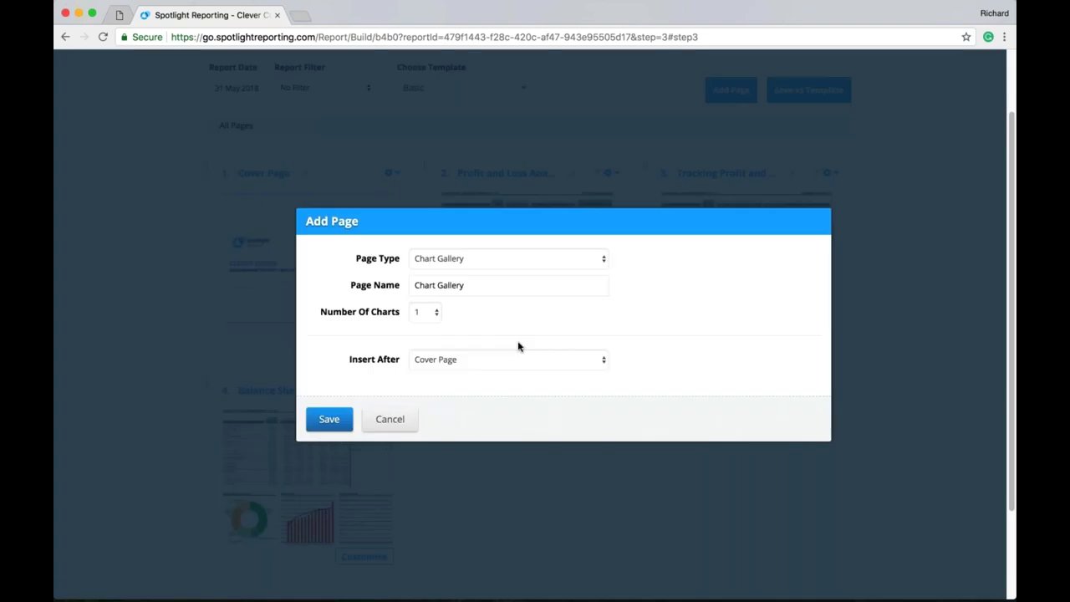
{"action": "left_click", "coordinate": [526, 258]}
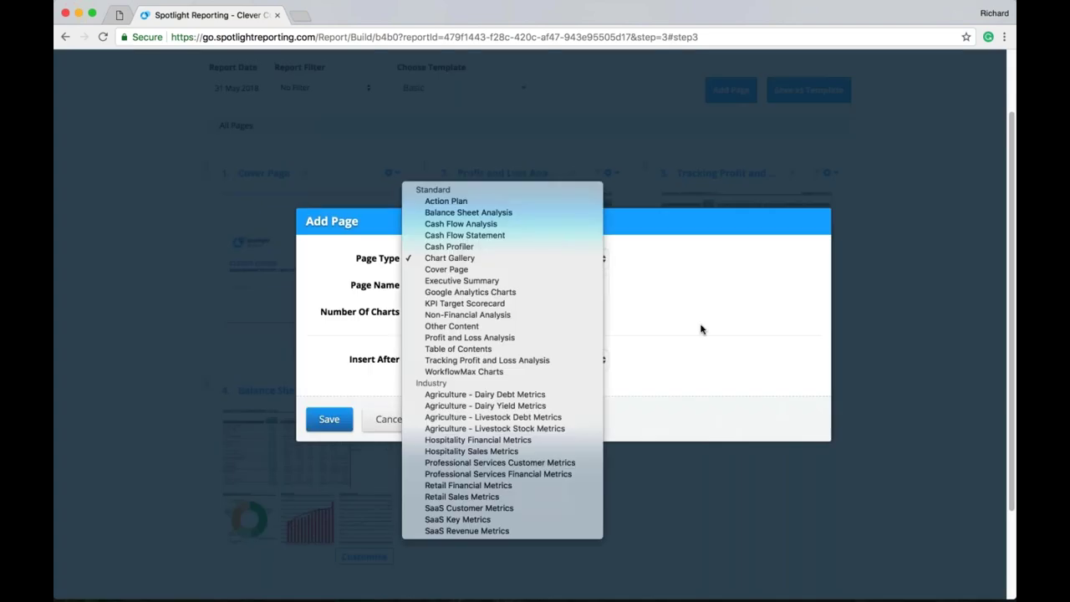
{"action": "left_click", "coordinate": [579, 234]}
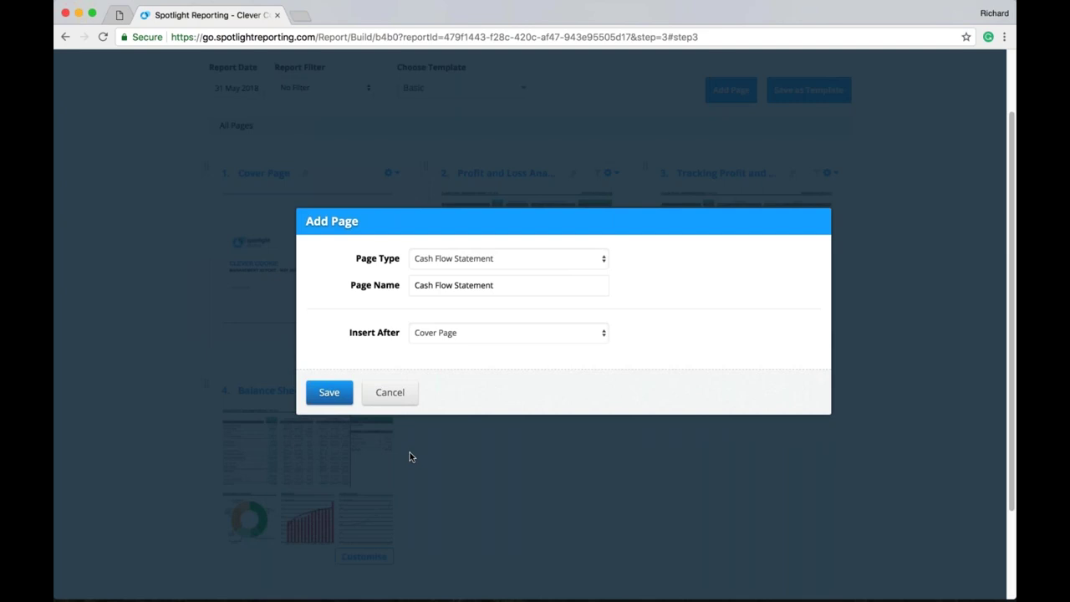
{"action": "left_click", "coordinate": [444, 333]}
{"action": "left_click", "coordinate": [451, 365]}
{"action": "left_click", "coordinate": [336, 393]}
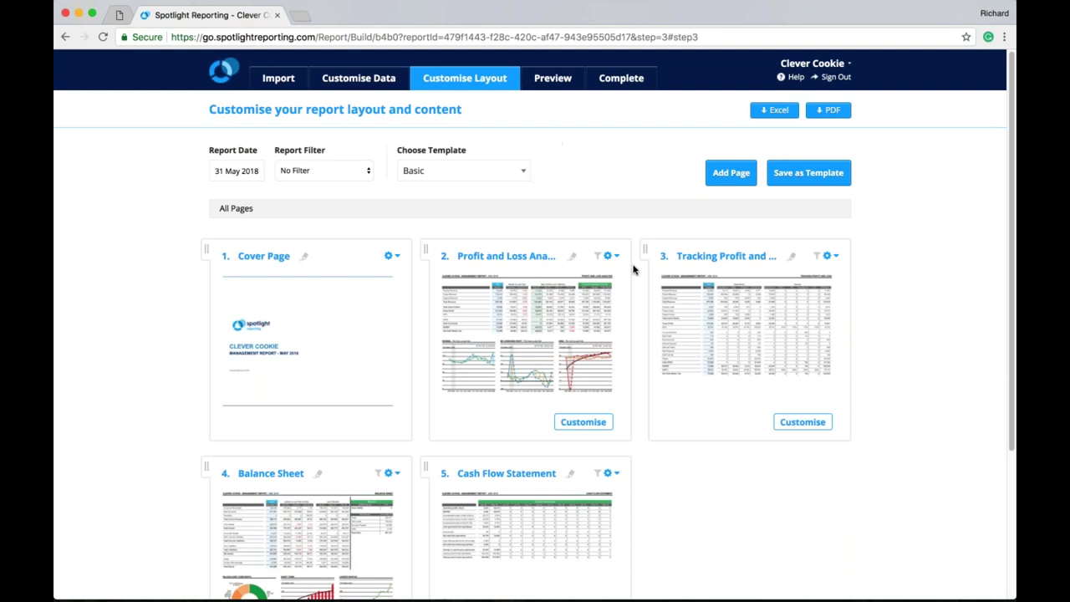
Set the Profit and Loss Analysis page to the EBITDA report type with the Summary only detail level.
{"action": "left_click", "coordinate": [582, 424]}
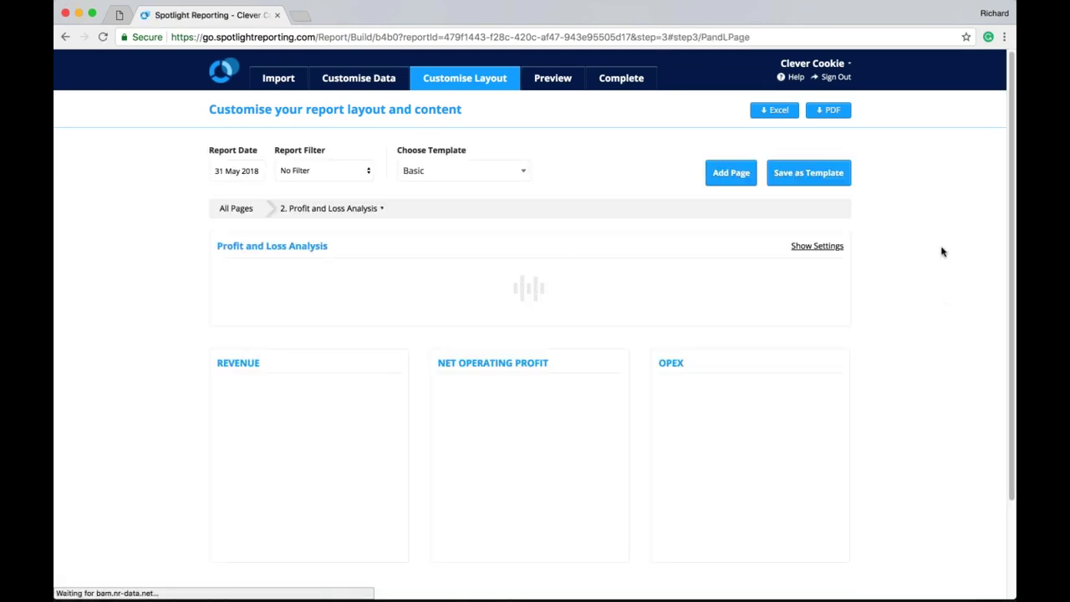
{"action": "scroll", "coordinate": [941, 251], "scroll_direction": "down", "scroll_amount": 3}
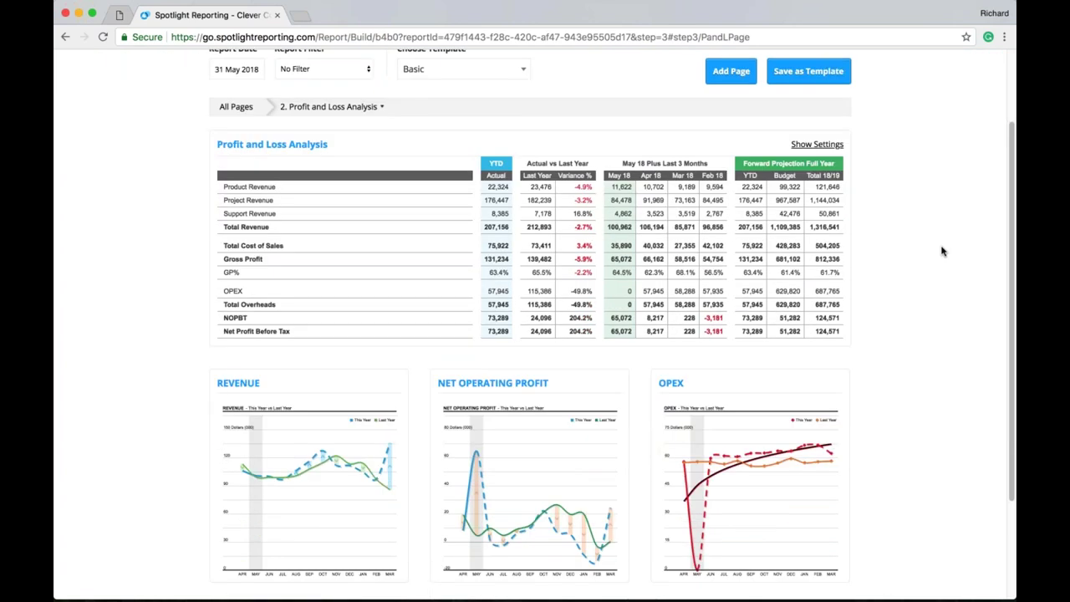
{"action": "scroll", "coordinate": [941, 251], "scroll_direction": "down", "scroll_amount": 1}
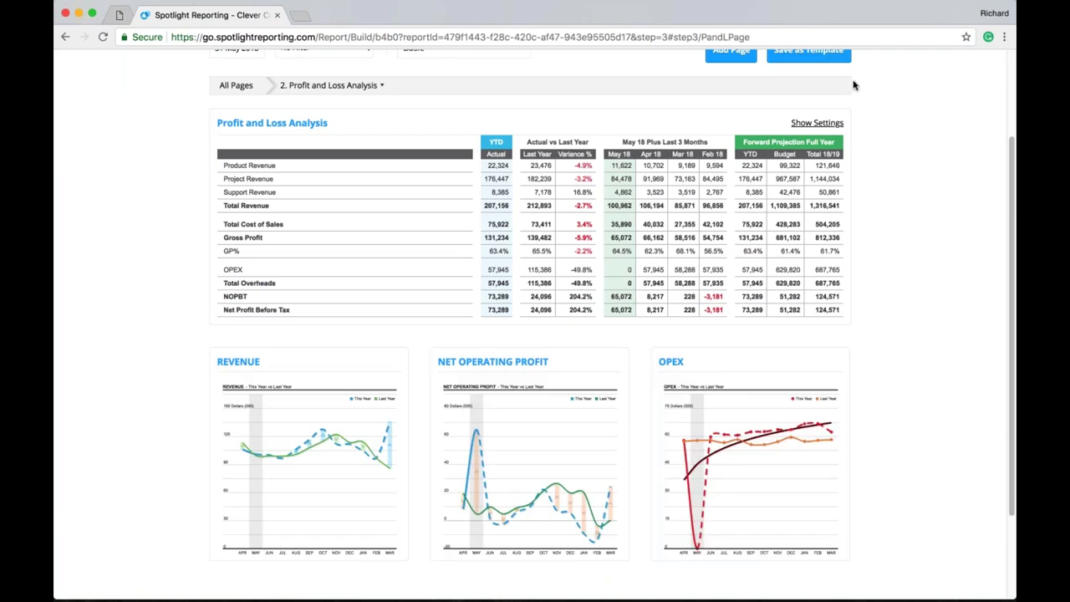
{"action": "left_click", "coordinate": [817, 122]}
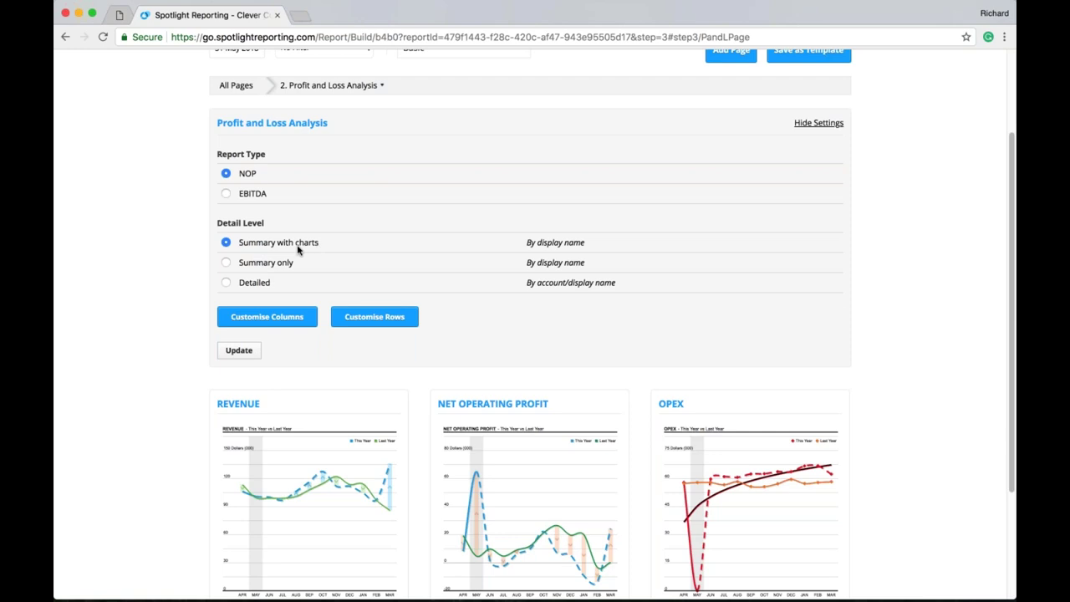
{"action": "left_click", "coordinate": [226, 263]}
{"action": "left_click", "coordinate": [254, 196]}
{"action": "left_click", "coordinate": [248, 354]}
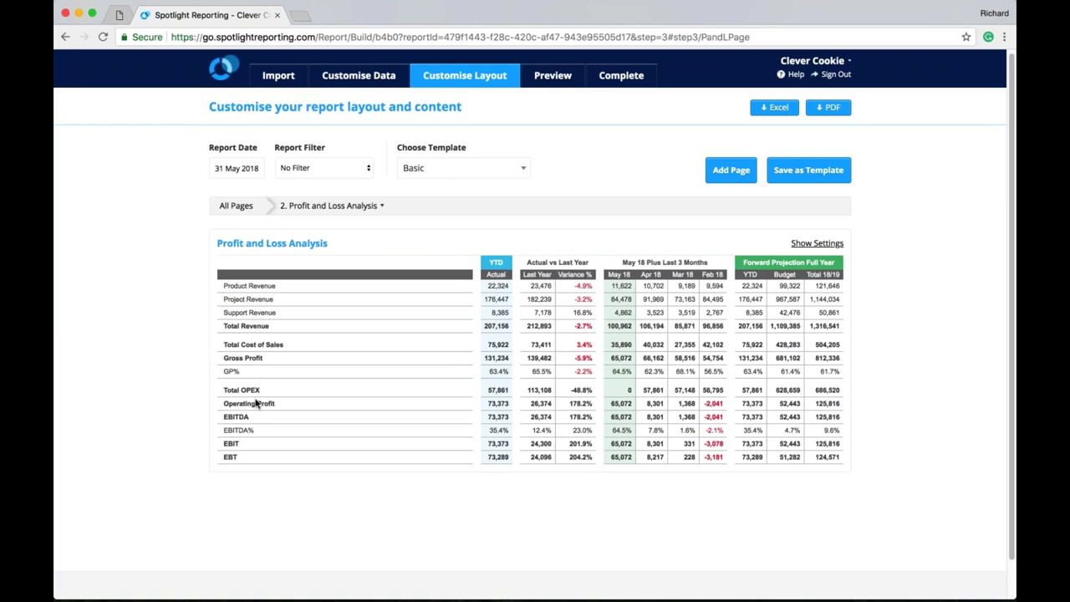
Add the Percentage of revenue column to the Profit and Loss Analysis table.
{"action": "left_click", "coordinate": [814, 245]}
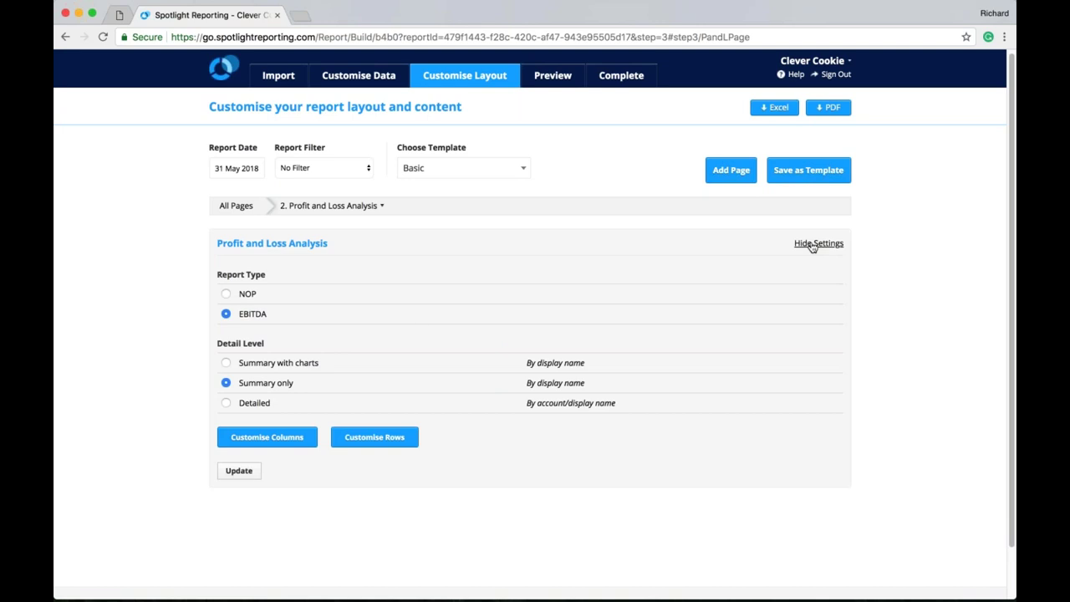
{"action": "left_click", "coordinate": [294, 437]}
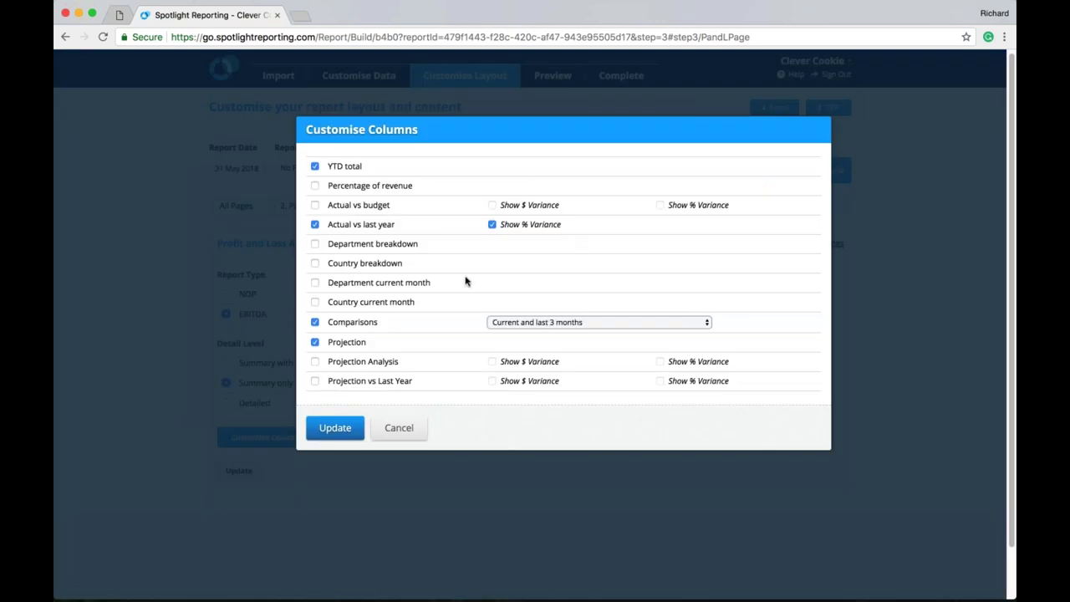
{"action": "left_click", "coordinate": [315, 205]}
{"action": "left_click", "coordinate": [315, 205]}
{"action": "left_click", "coordinate": [315, 185]}
{"action": "left_click", "coordinate": [334, 428]}
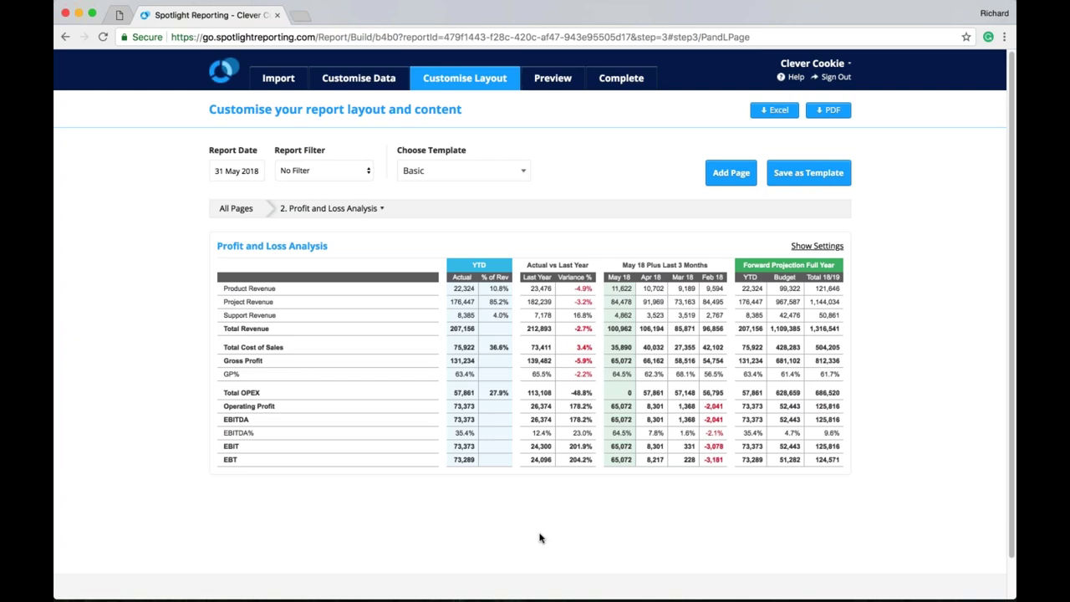
Include the Cost of Sales, OPEX, Other Revenue, Depreciation, Amortisation and Interest rows in the Profit and Loss Analysis table.
{"action": "left_click", "coordinate": [823, 246]}
{"action": "left_click", "coordinate": [377, 439]}
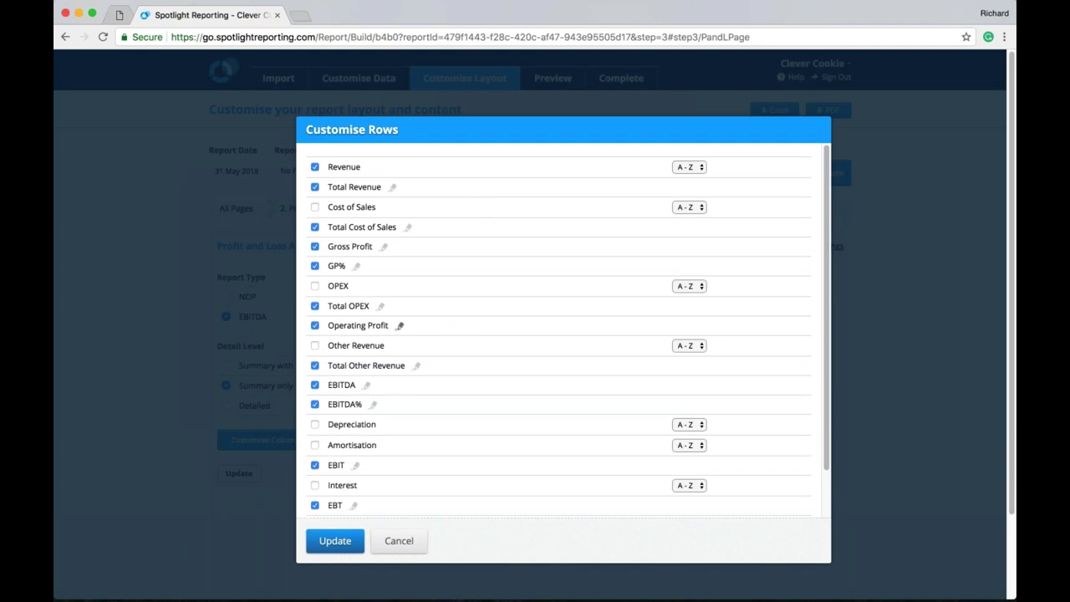
{"action": "left_click", "coordinate": [315, 209]}
{"action": "left_click", "coordinate": [316, 287]}
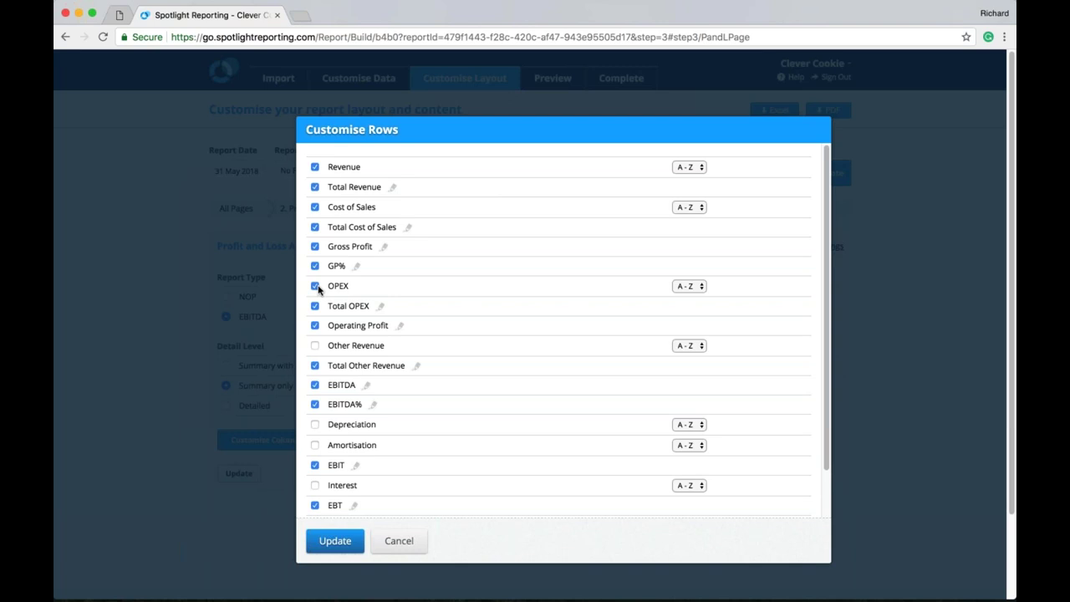
{"action": "left_click", "coordinate": [315, 346]}
{"action": "left_click", "coordinate": [315, 484]}
{"action": "left_click", "coordinate": [315, 445]}
{"action": "left_click", "coordinate": [315, 424]}
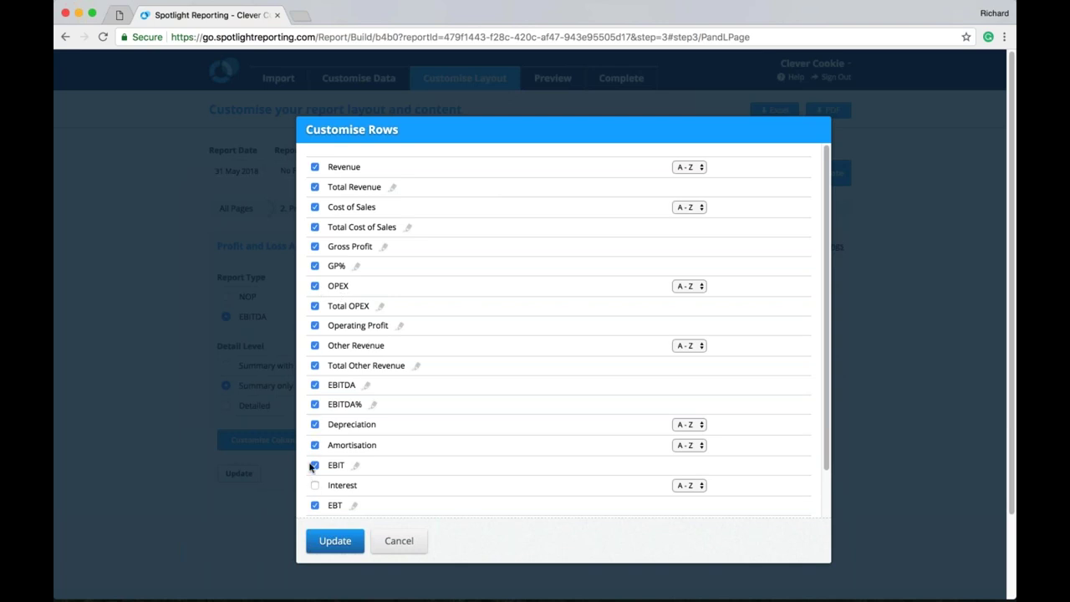
{"action": "left_click", "coordinate": [343, 538]}
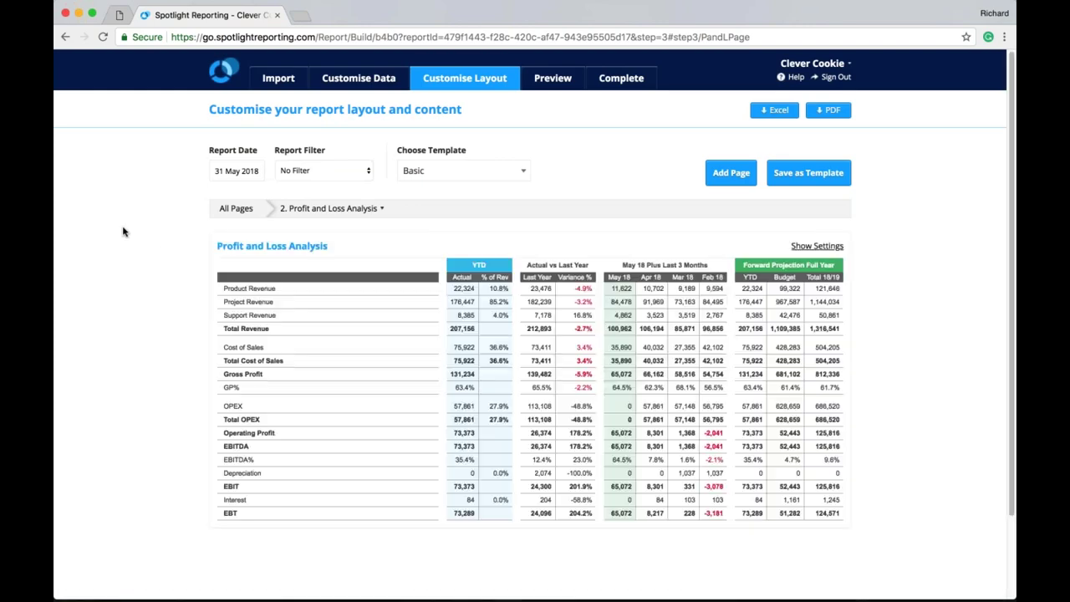
Set the Tracking Profit and Loss page to the EBITDA report type with the Summary only detail level.
{"action": "scroll", "coordinate": [148, 393], "scroll_direction": "down", "scroll_amount": 1}
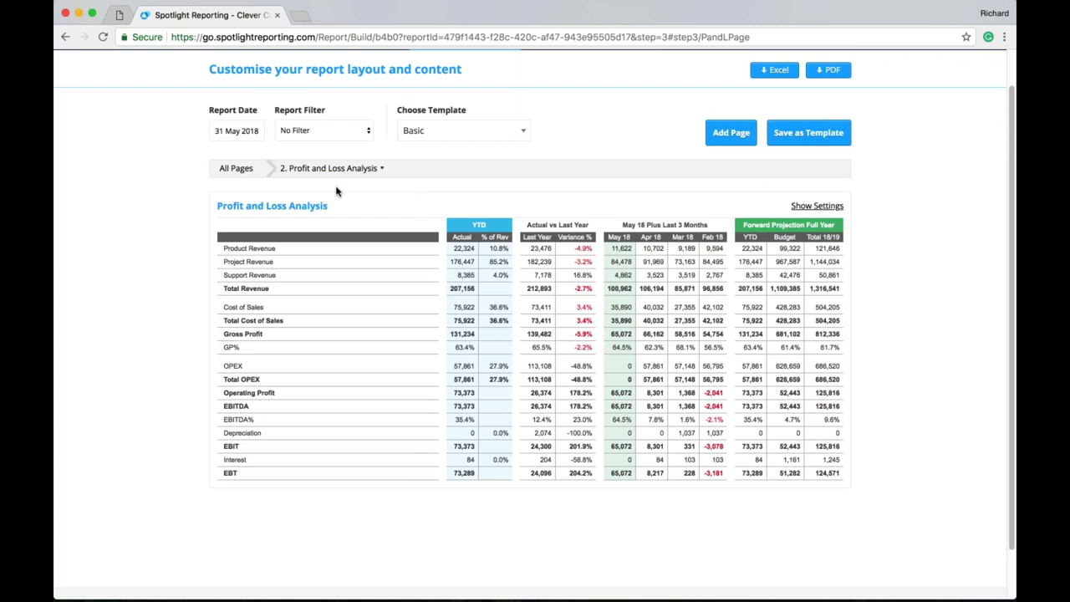
{"action": "left_click", "coordinate": [356, 170]}
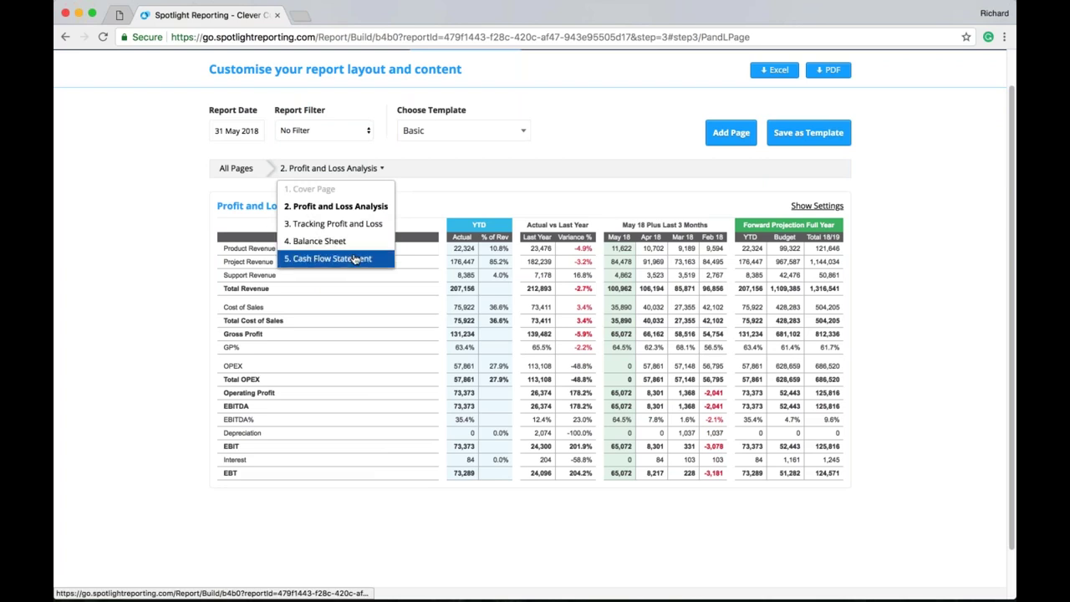
{"action": "left_click", "coordinate": [334, 223]}
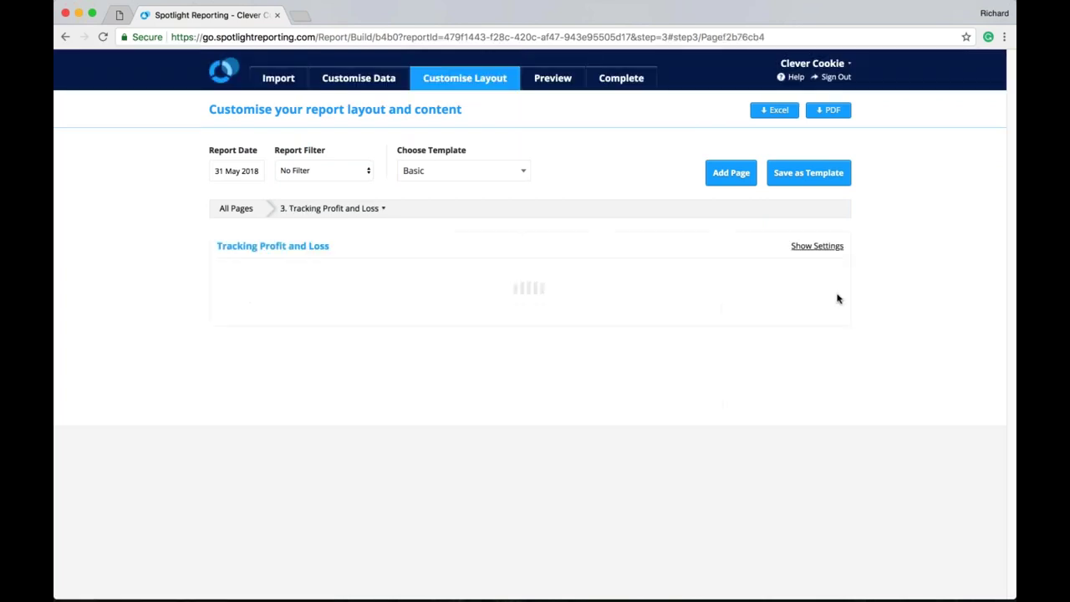
{"action": "left_click", "coordinate": [799, 247]}
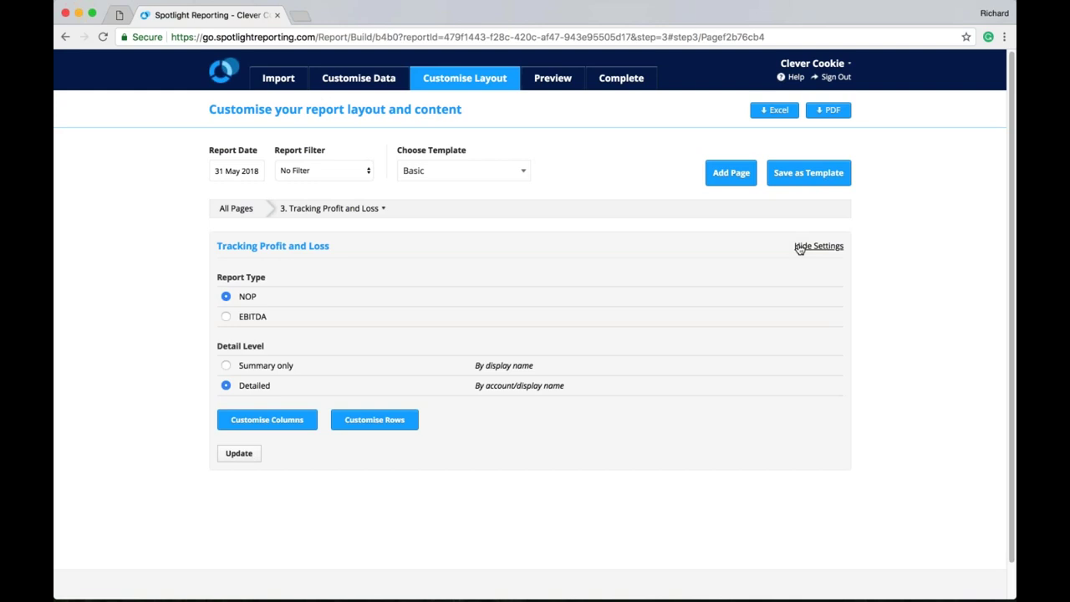
{"action": "left_click", "coordinate": [254, 318]}
{"action": "left_click", "coordinate": [255, 366]}
{"action": "left_click", "coordinate": [239, 453]}
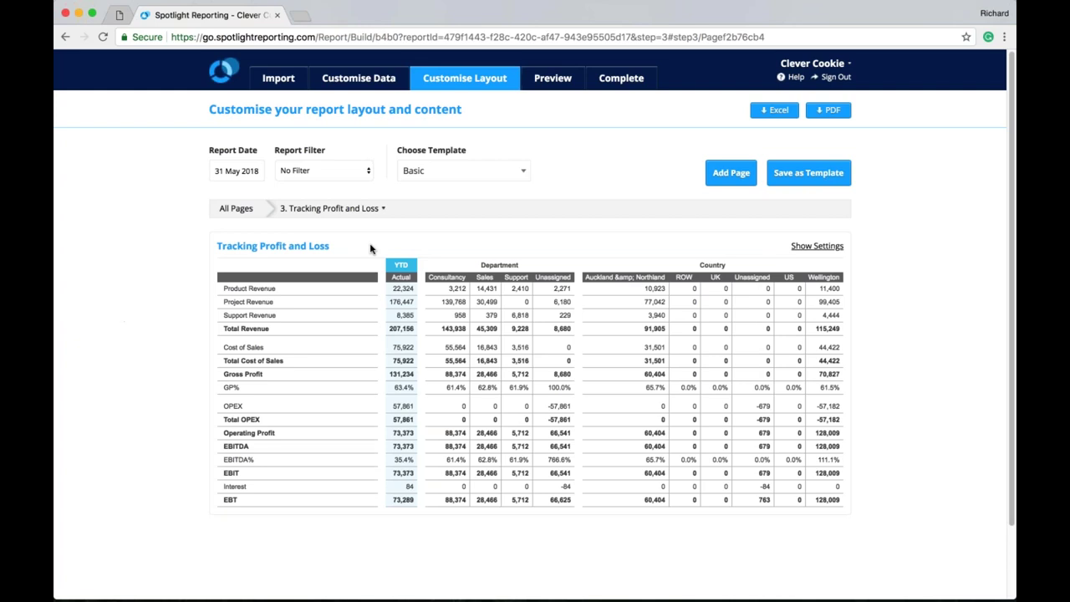
Return to the overview of all pages and save the report layout as a template named Cookie Cutter.
{"action": "left_click", "coordinate": [238, 209]}
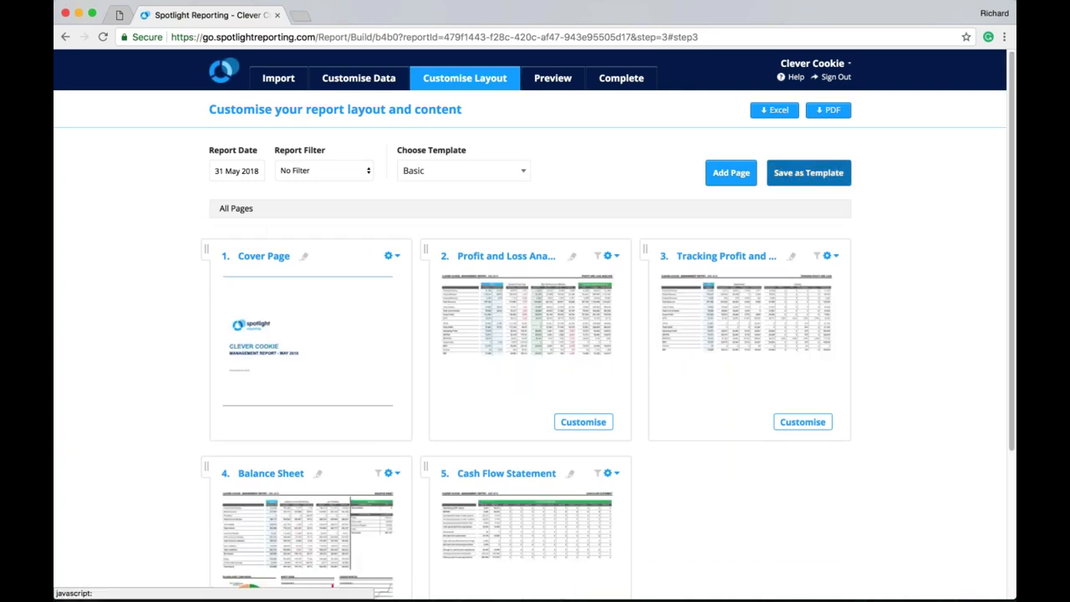
{"action": "left_click", "coordinate": [808, 173]}
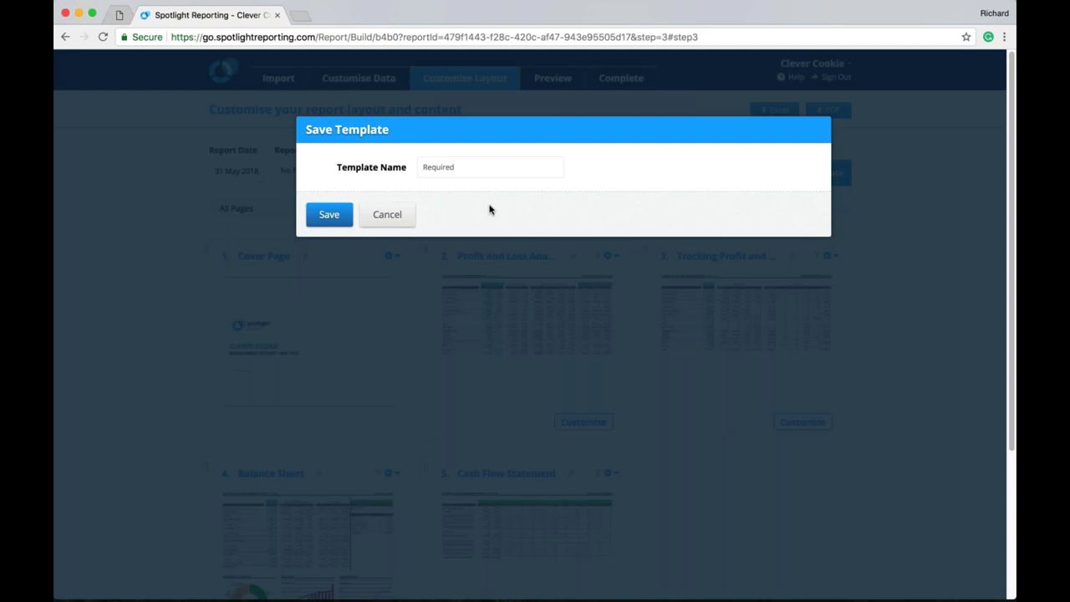
{"action": "left_click", "coordinate": [423, 167]}
{"action": "type", "text": "Cookie Cutter"}
{"action": "key", "text": "Return"}
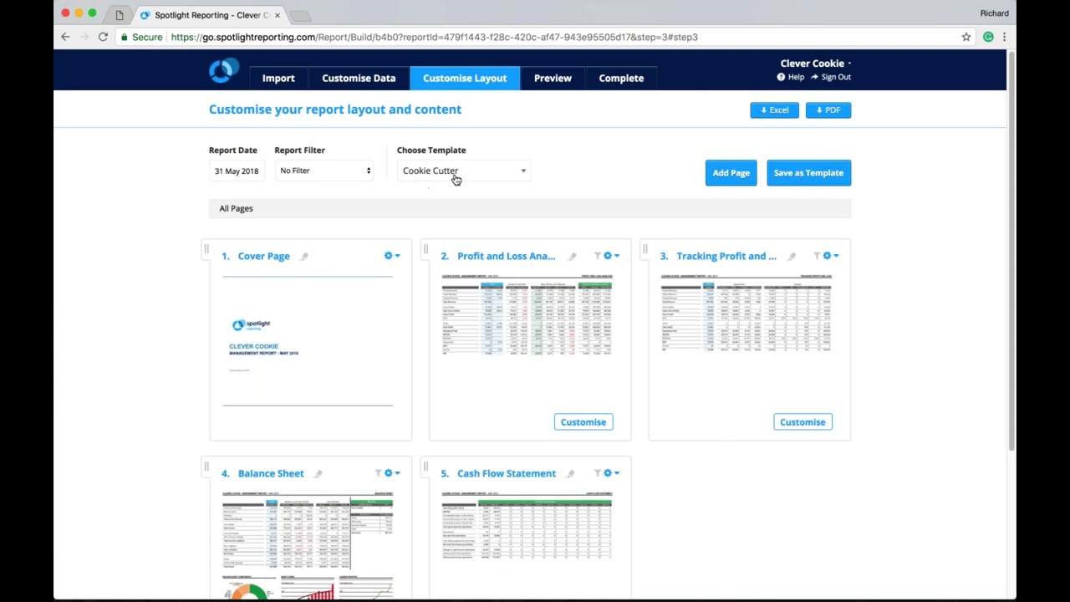
Check that Cookie Cutter is in the list of available report templates, without resetting the current report layout.
{"action": "left_click", "coordinate": [455, 175]}
{"action": "left_click", "coordinate": [458, 224]}
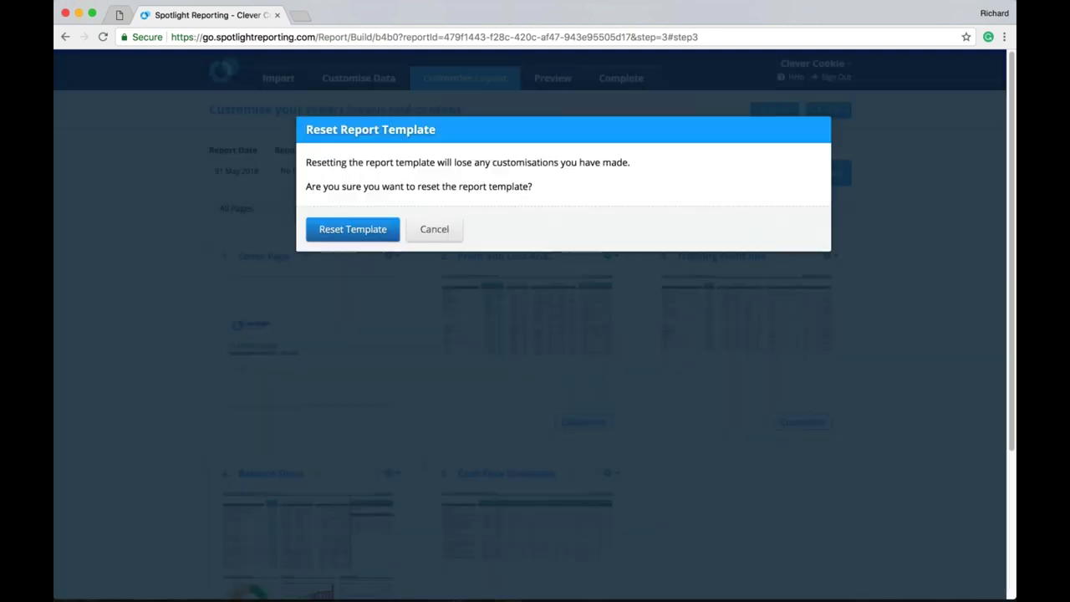
{"action": "left_click", "coordinate": [434, 229]}
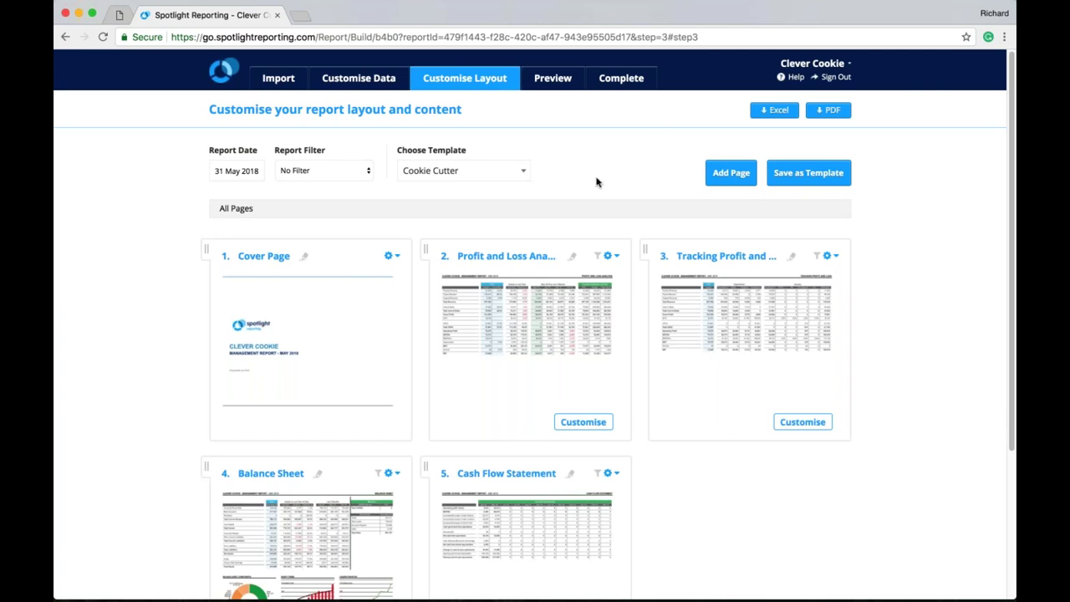
{"action": "left_click", "coordinate": [524, 170]}
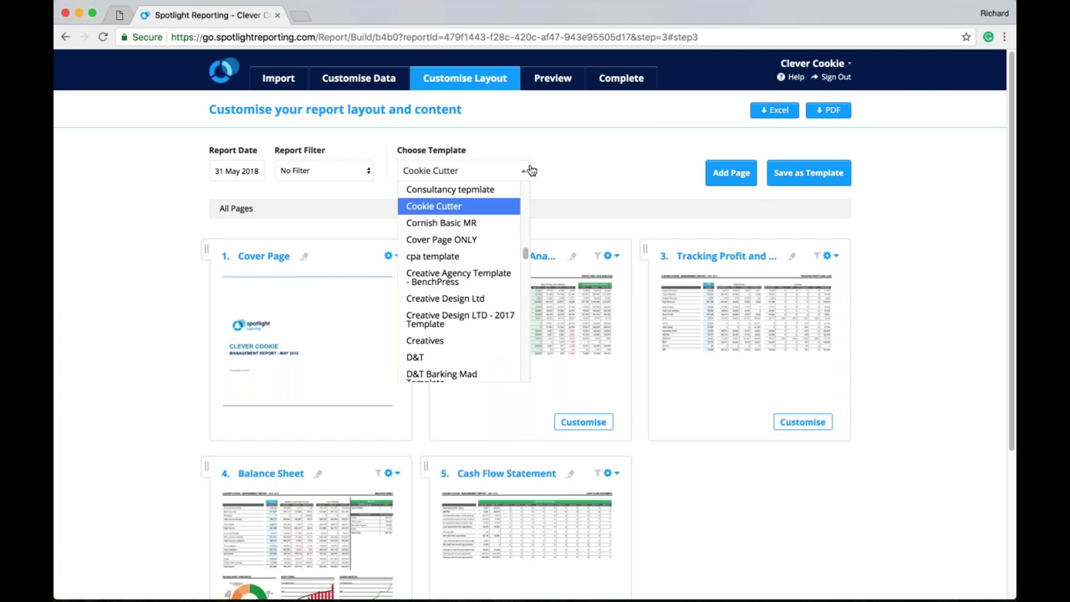
{"action": "left_click", "coordinate": [530, 171]}
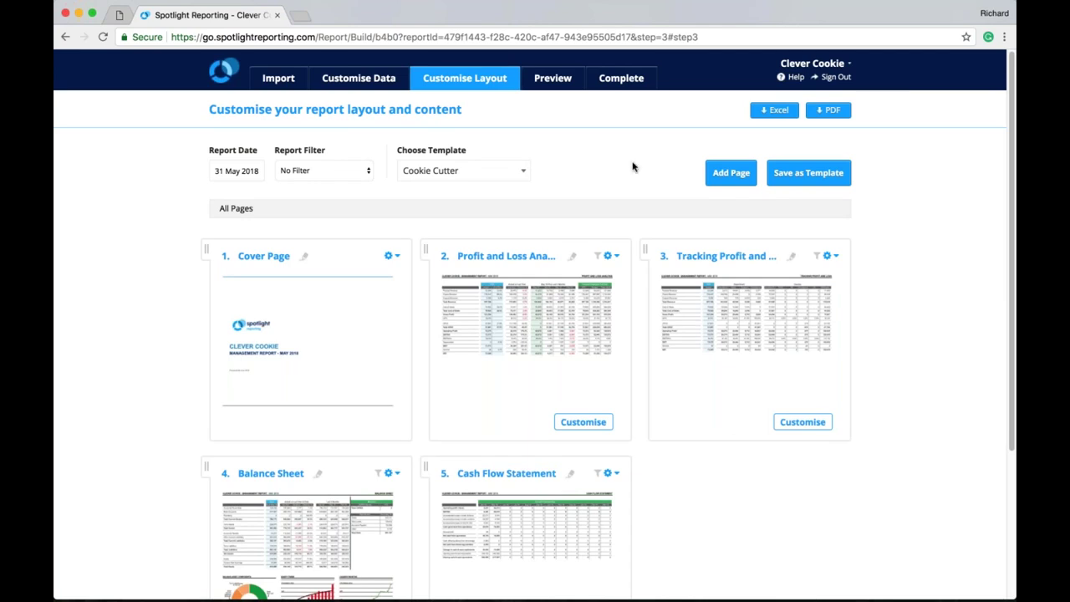
Preview the report's Cover Page, Profit and Loss Analysis and Tracking Profit and Loss pages.
{"action": "left_click", "coordinate": [552, 81]}
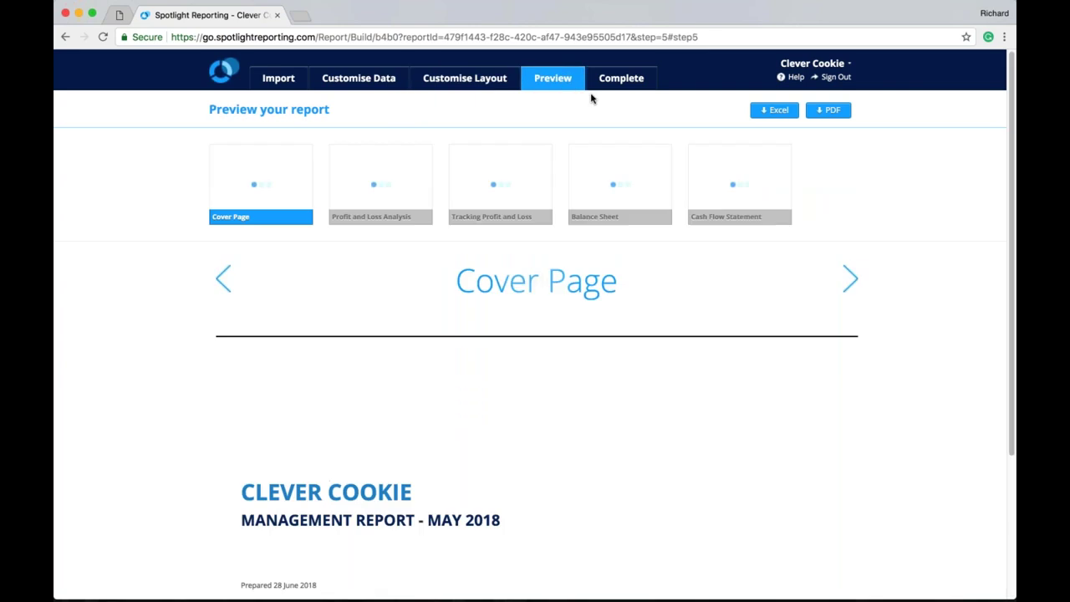
{"action": "scroll", "coordinate": [630, 90], "scroll_direction": "down", "scroll_amount": 1}
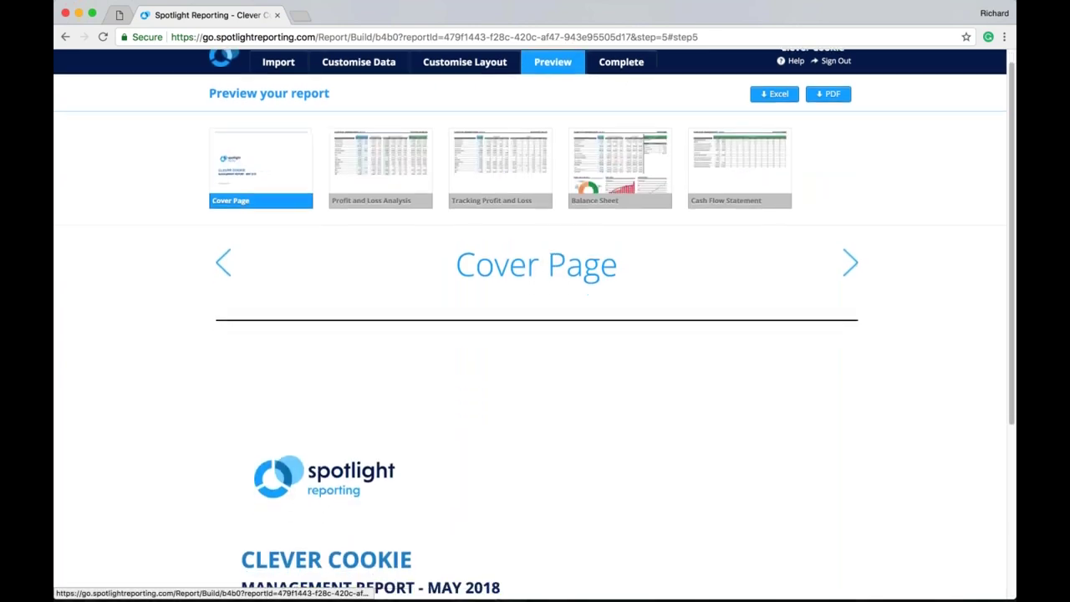
{"action": "scroll", "coordinate": [868, 201], "scroll_direction": "down", "scroll_amount": 5}
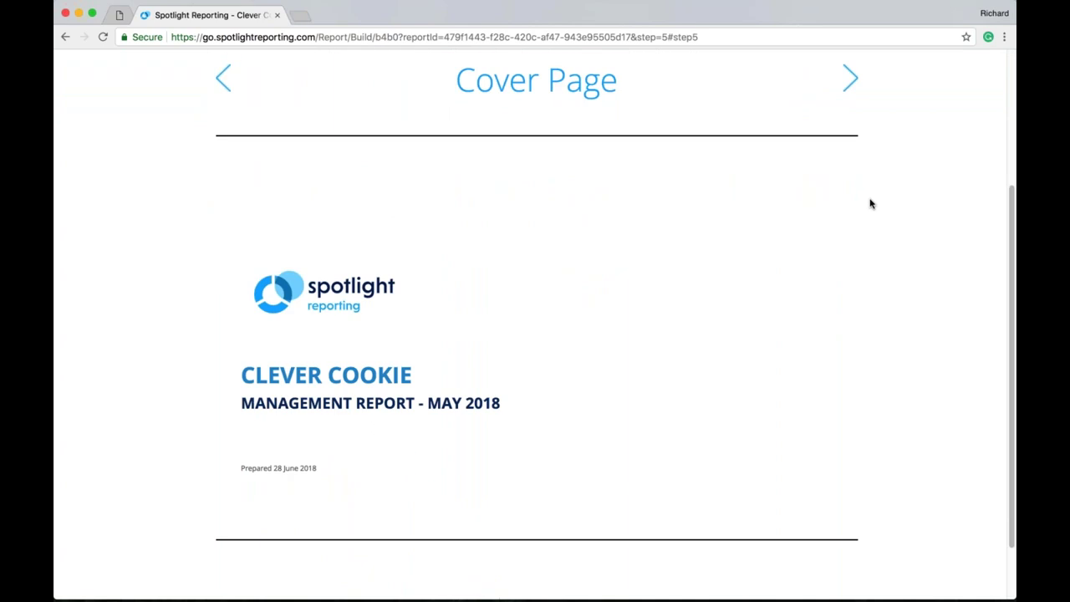
{"action": "scroll", "coordinate": [663, 268], "scroll_direction": "up", "scroll_amount": 5}
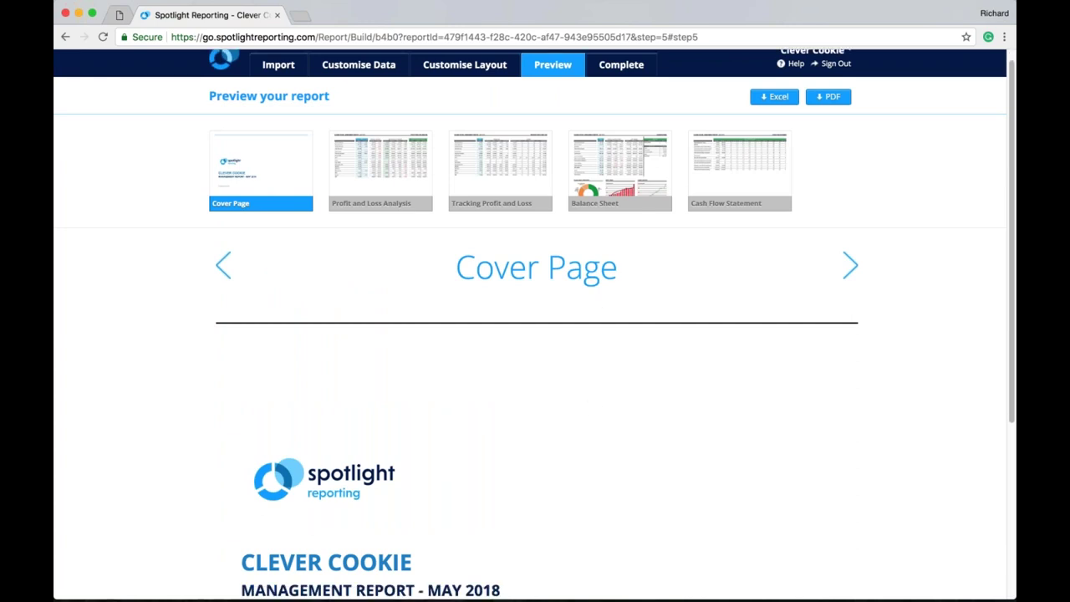
{"action": "left_click", "coordinate": [386, 171]}
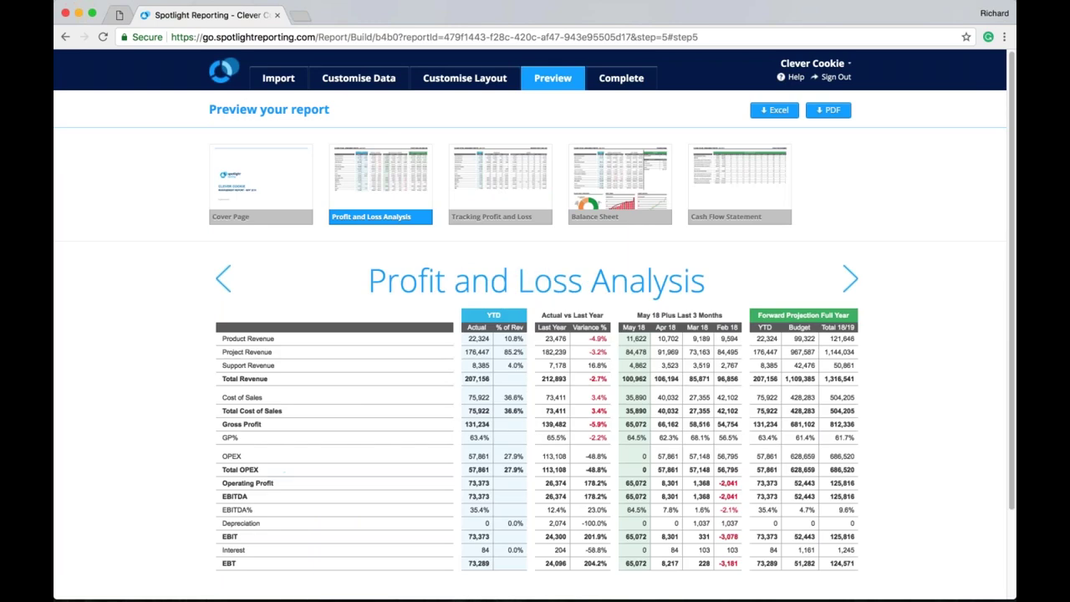
{"action": "left_click", "coordinate": [495, 192]}
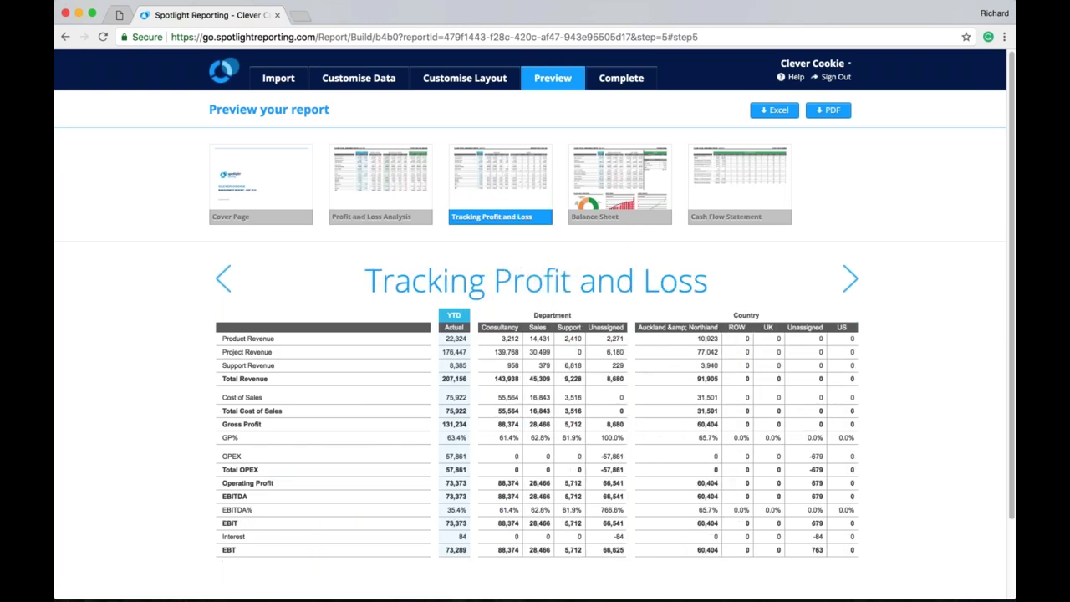
Rename the report as Awesome Management Report in the completion stage.
{"action": "left_click", "coordinate": [617, 83]}
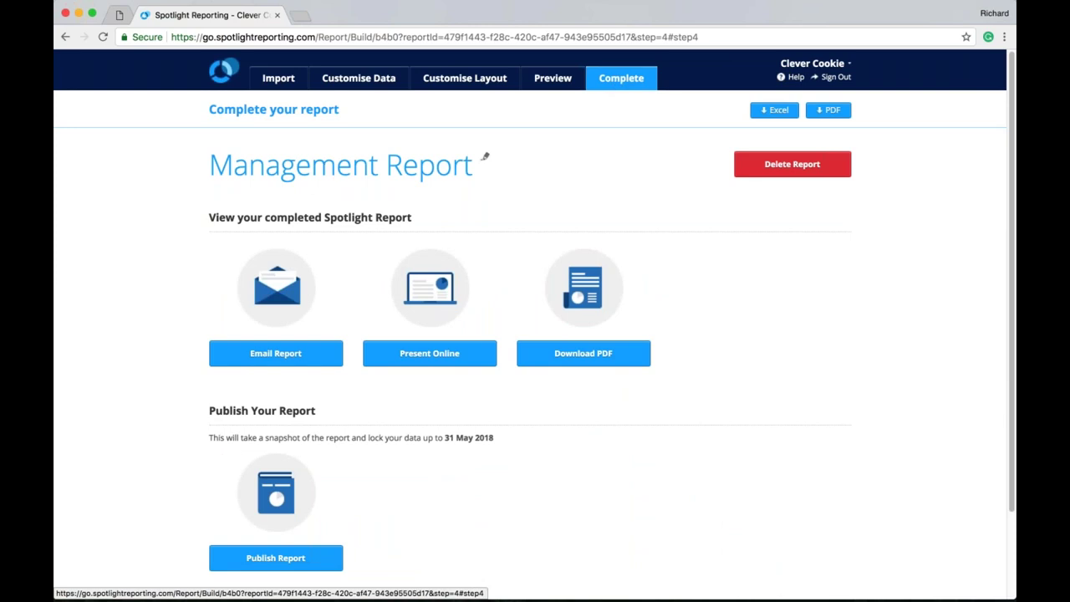
{"action": "left_click", "coordinate": [485, 156]}
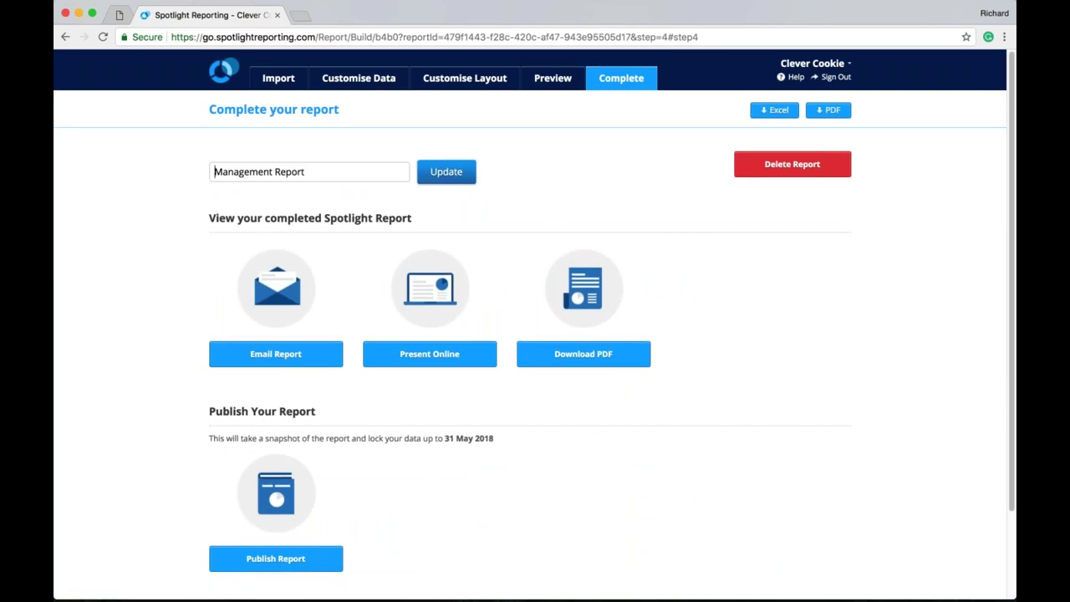
{"action": "type", "text": "Awesome"}
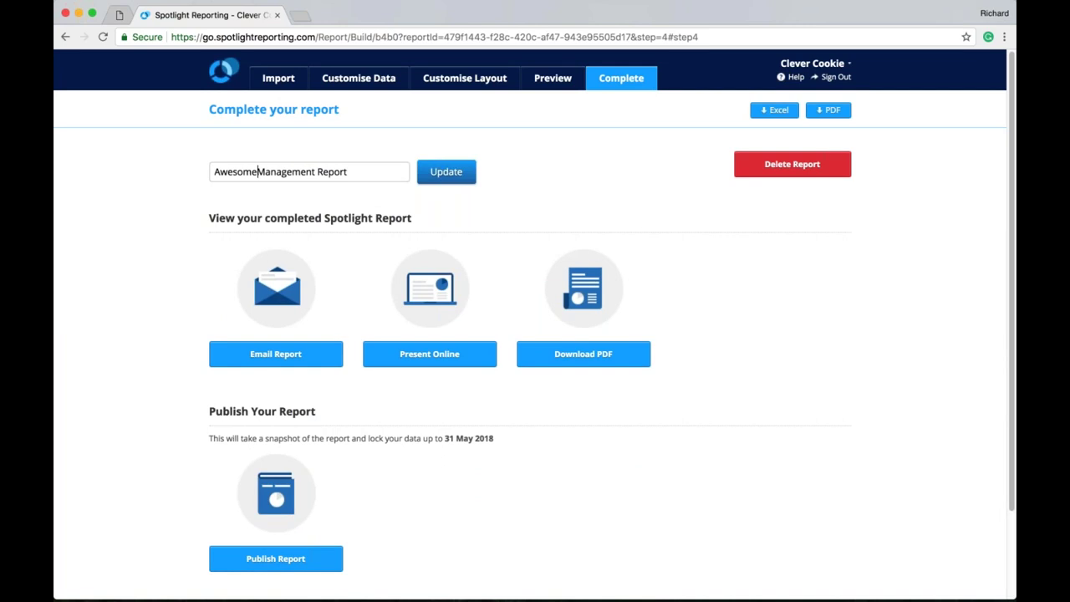
{"action": "left_click", "coordinate": [447, 172]}
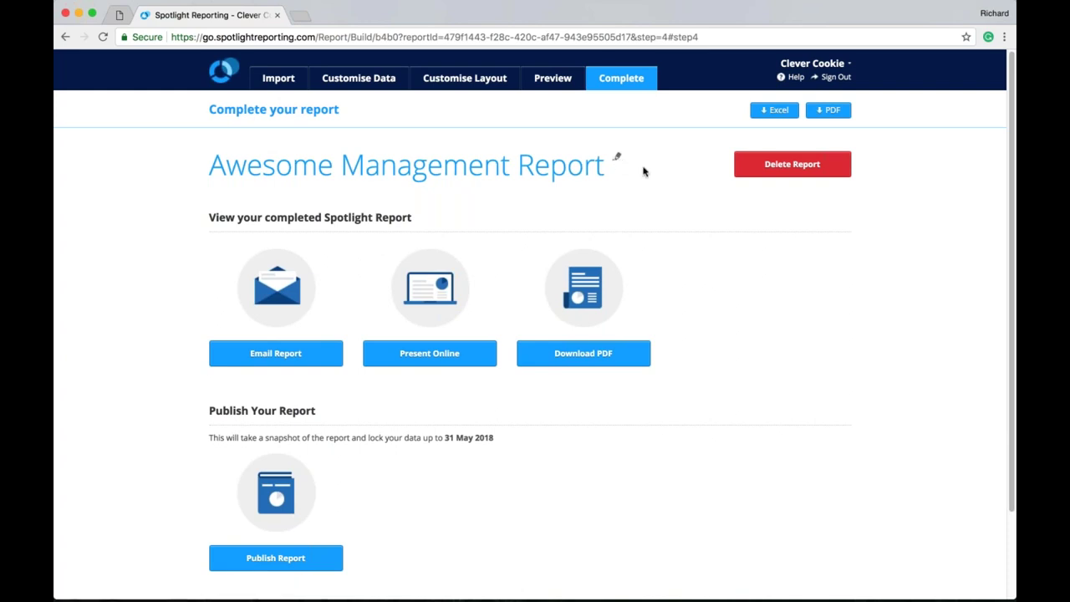
Preview the Cover Page again to check the report title under the organisation name.
{"action": "left_click", "coordinate": [564, 80]}
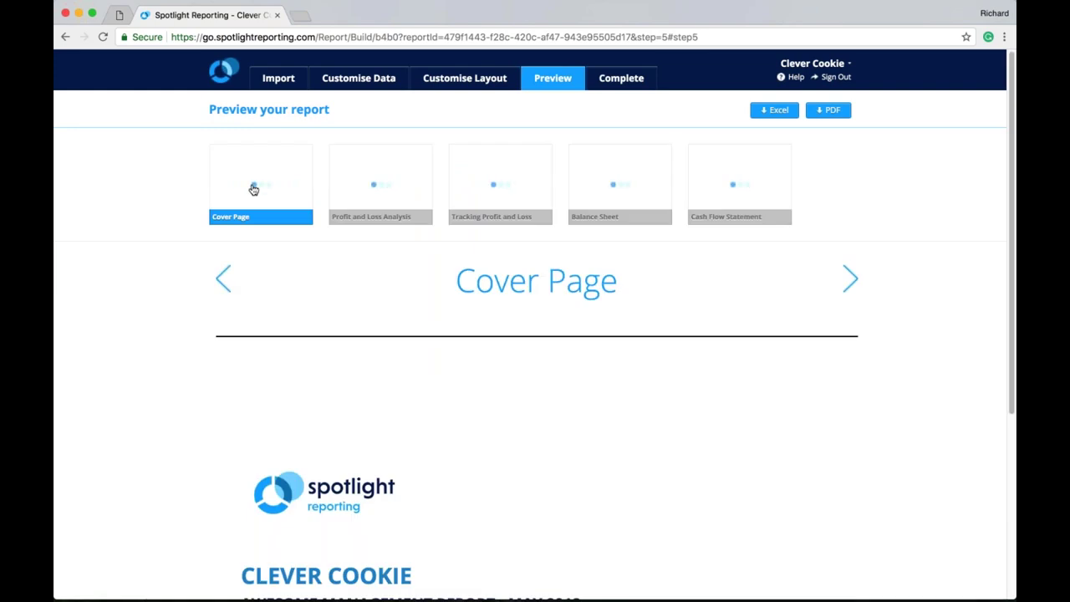
{"action": "scroll", "coordinate": [222, 204], "scroll_direction": "down", "scroll_amount": 3}
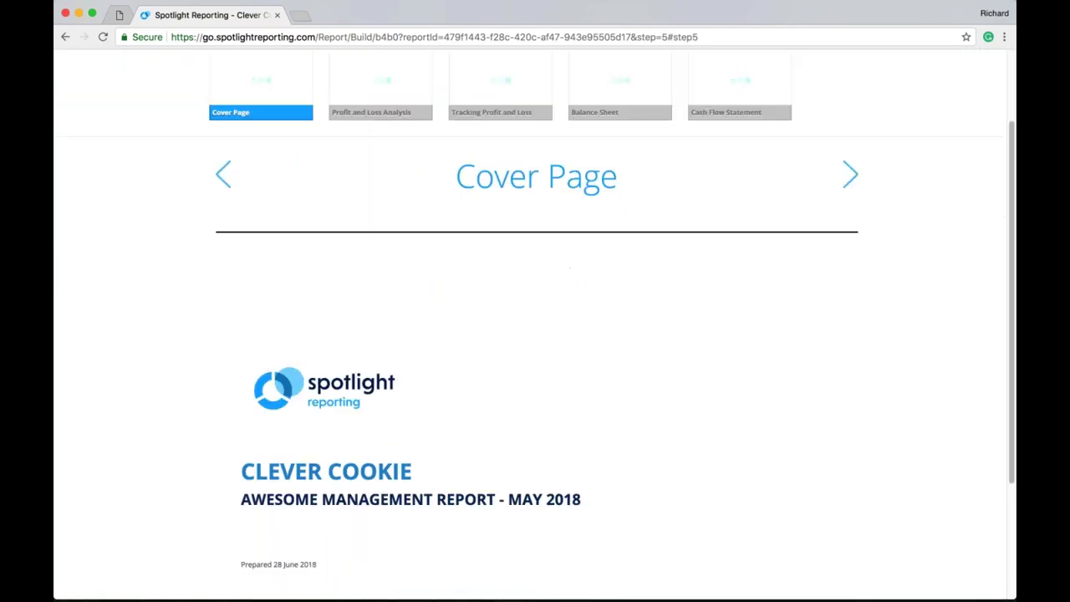
{"action": "left_click_drag", "start_coordinate": [239, 500], "coordinate": [497, 499]}
{"action": "left_click", "coordinate": [645, 502]}
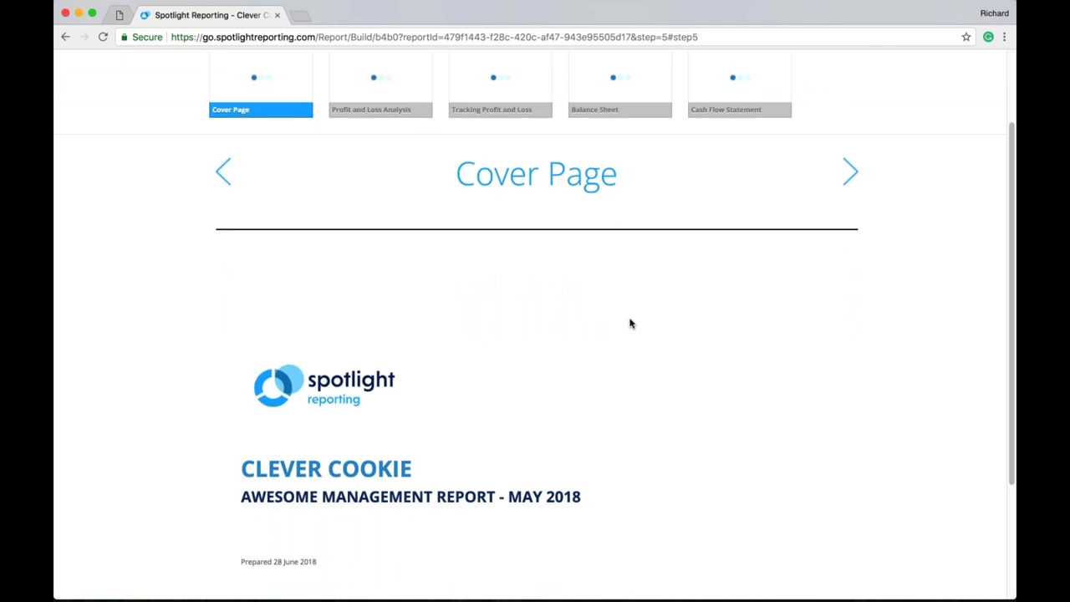
{"action": "scroll", "coordinate": [630, 324], "scroll_direction": "down", "scroll_amount": 3}
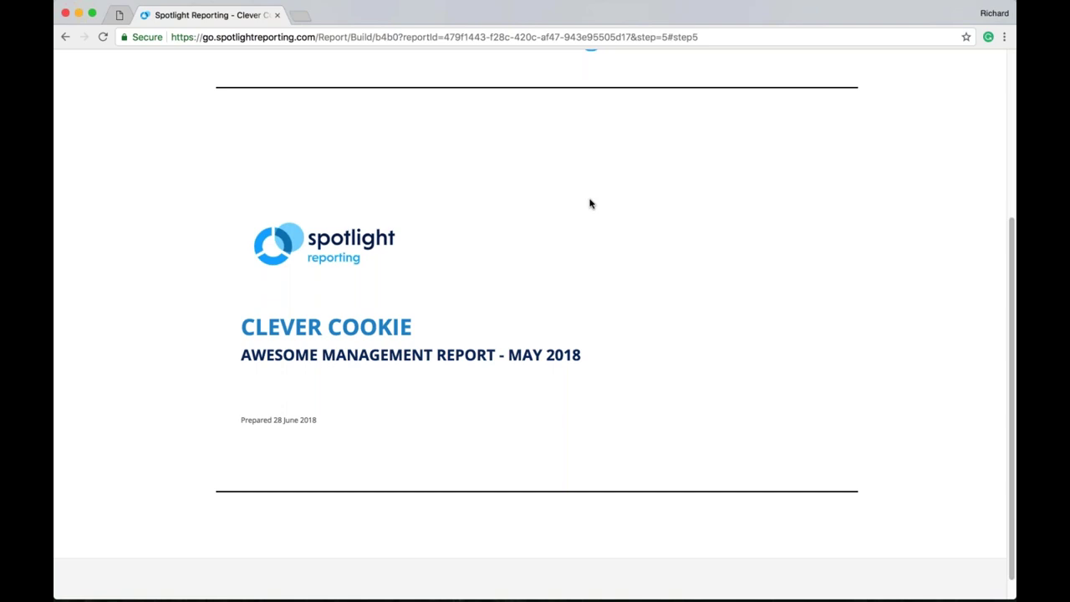
{"action": "scroll", "coordinate": [589, 204], "scroll_direction": "up", "scroll_amount": 3}
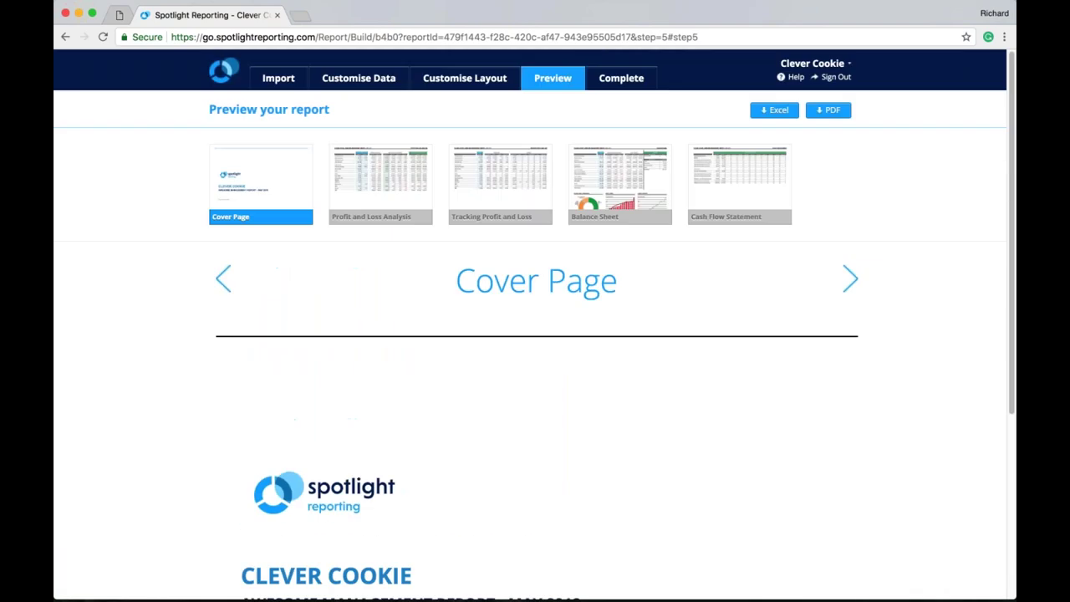
Publish the Awesome Management Report from the completion stage.
{"action": "left_click", "coordinate": [622, 80]}
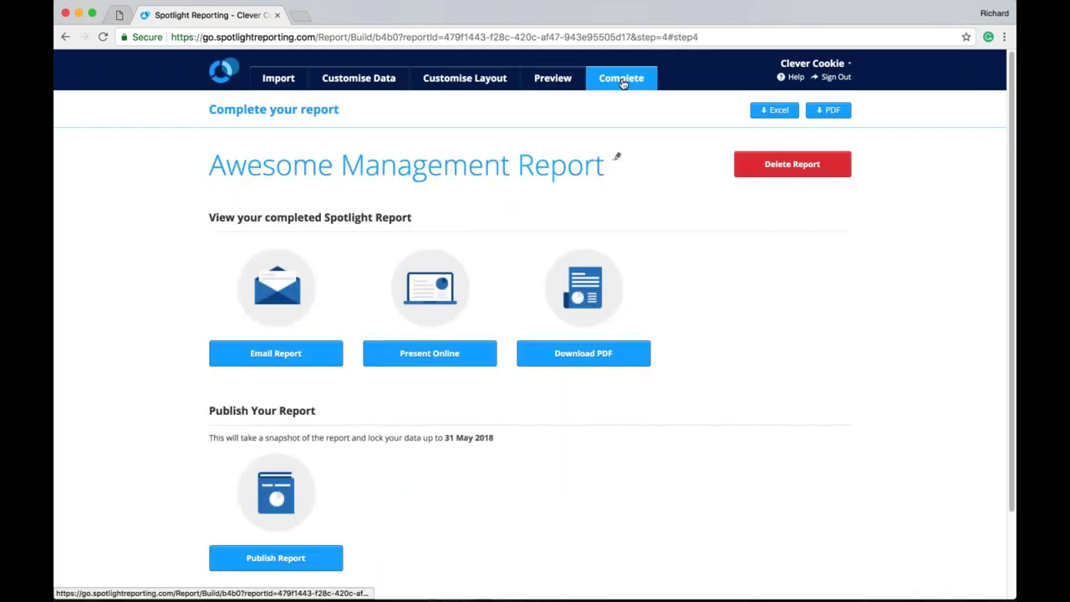
{"action": "left_click", "coordinate": [331, 567]}
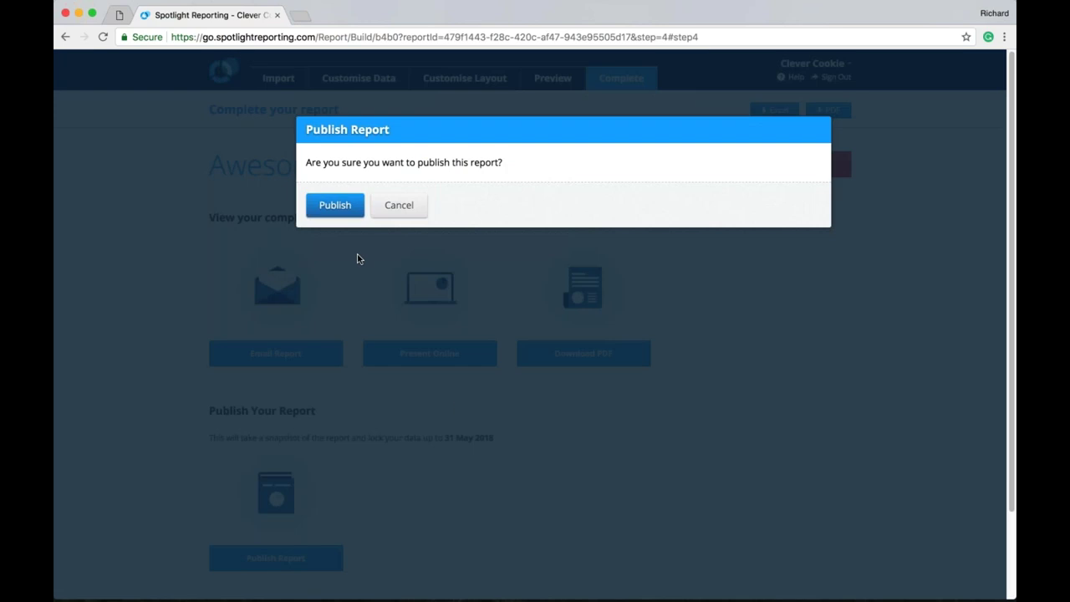
{"action": "left_click", "coordinate": [335, 205]}
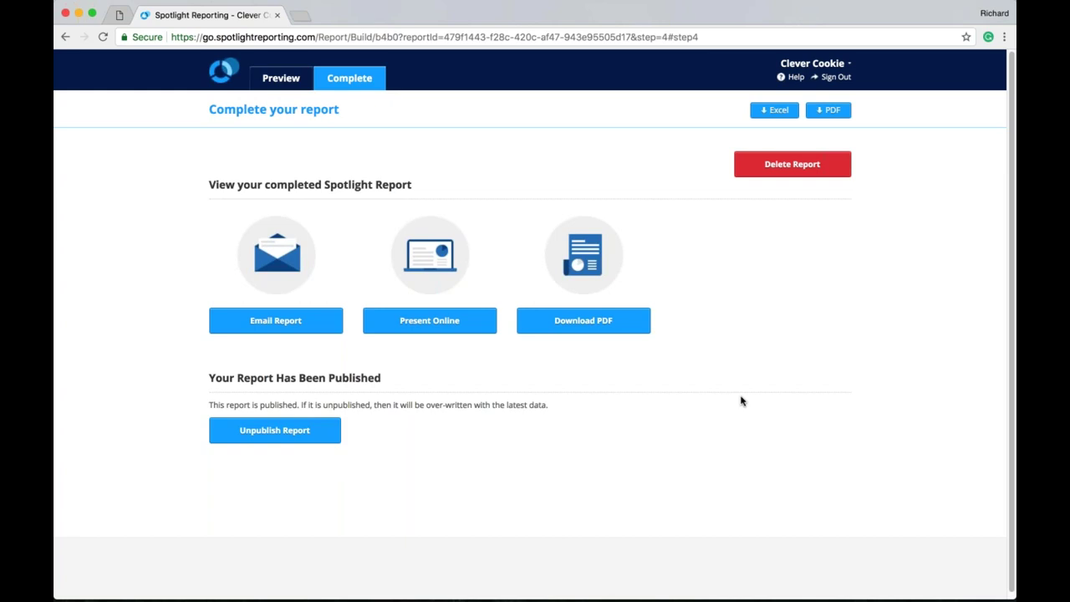
Return to the organisation list and check the publication date of Clever Cookie's latest report.
{"action": "left_click", "coordinate": [220, 78]}
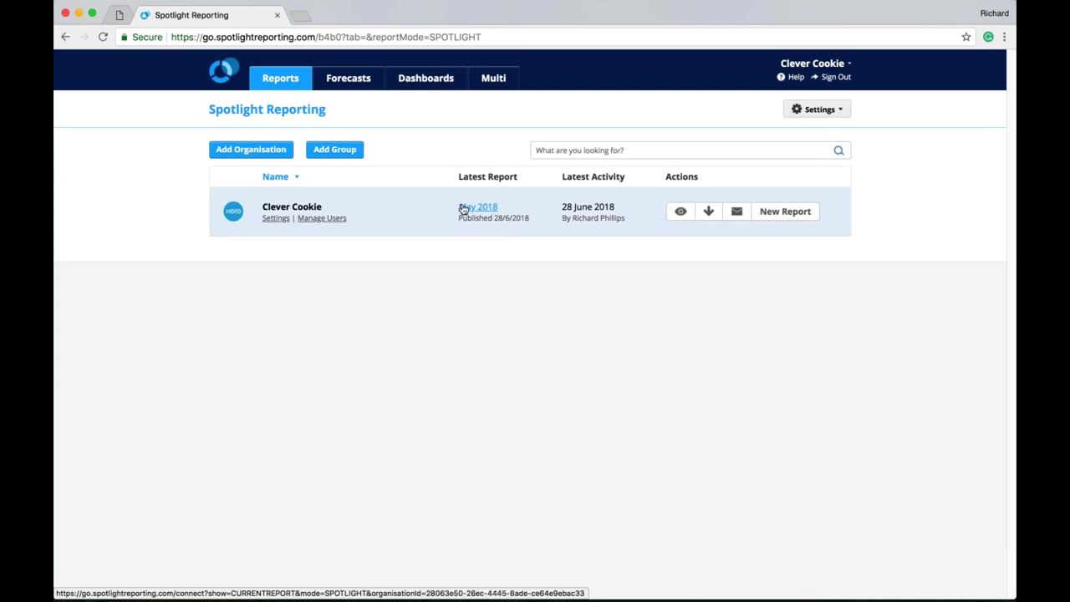
{"action": "left_click_drag", "start_coordinate": [460, 224], "coordinate": [530, 221]}
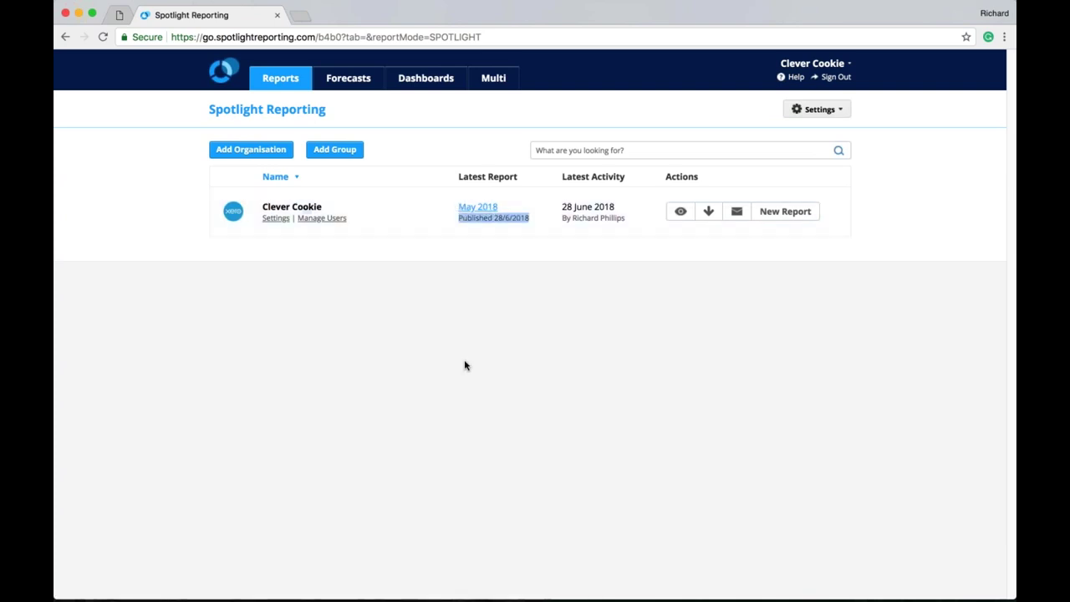
{"action": "left_click", "coordinate": [505, 253]}
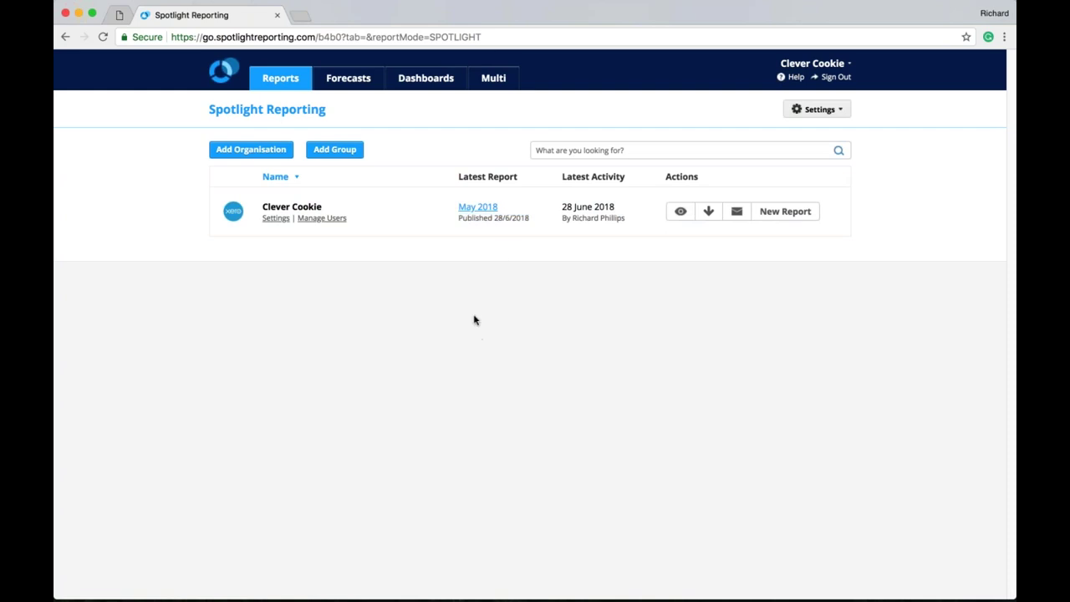
Create a new report for Clever Cookie and go through its layout and preview to the completion stage.
{"action": "left_click", "coordinate": [794, 216]}
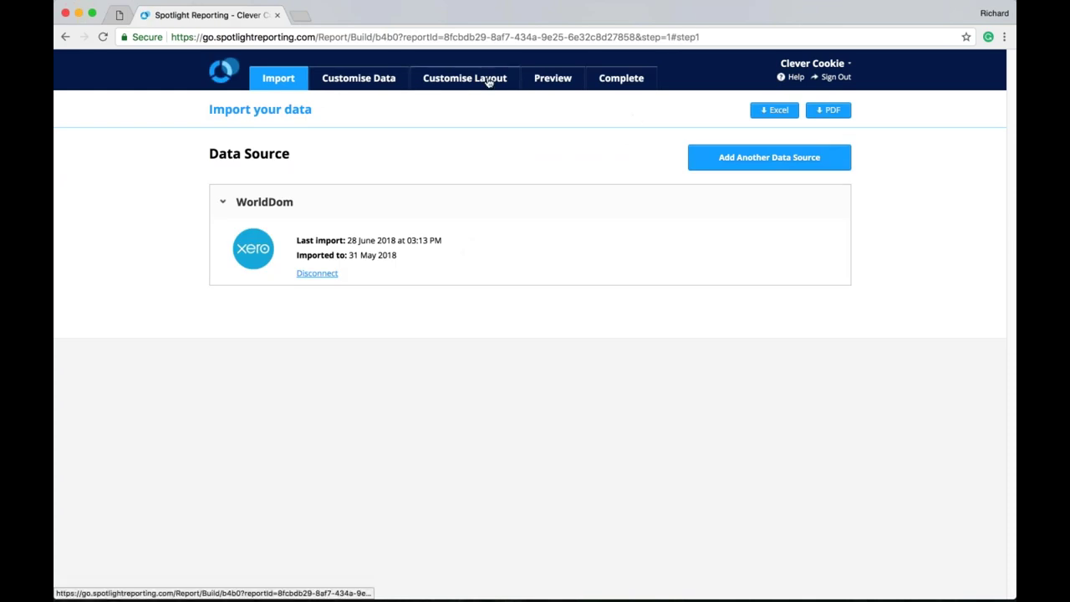
{"action": "left_click", "coordinate": [489, 78]}
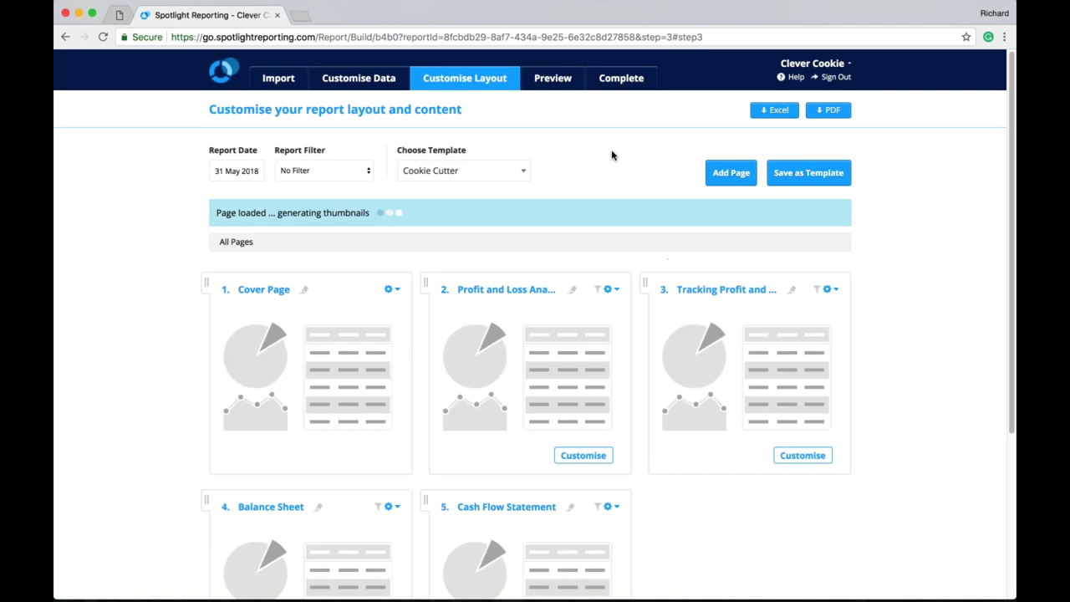
{"action": "left_click", "coordinate": [576, 82]}
{"action": "left_click", "coordinate": [613, 81]}
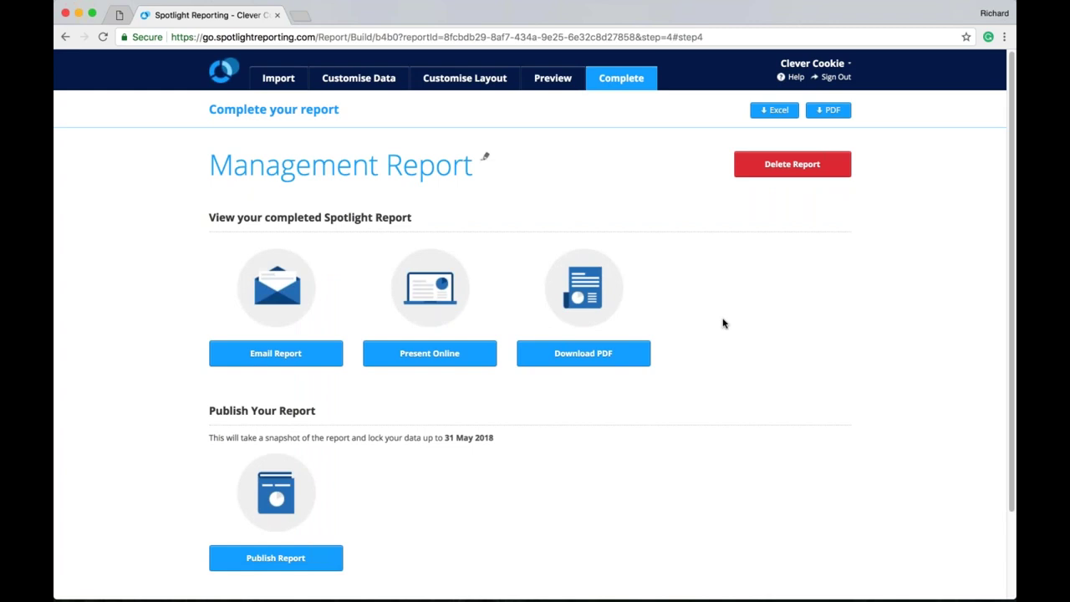
Download the published Awesome Management Report from the report history in Clever Cookie's organisation settings.
{"action": "left_click", "coordinate": [233, 81]}
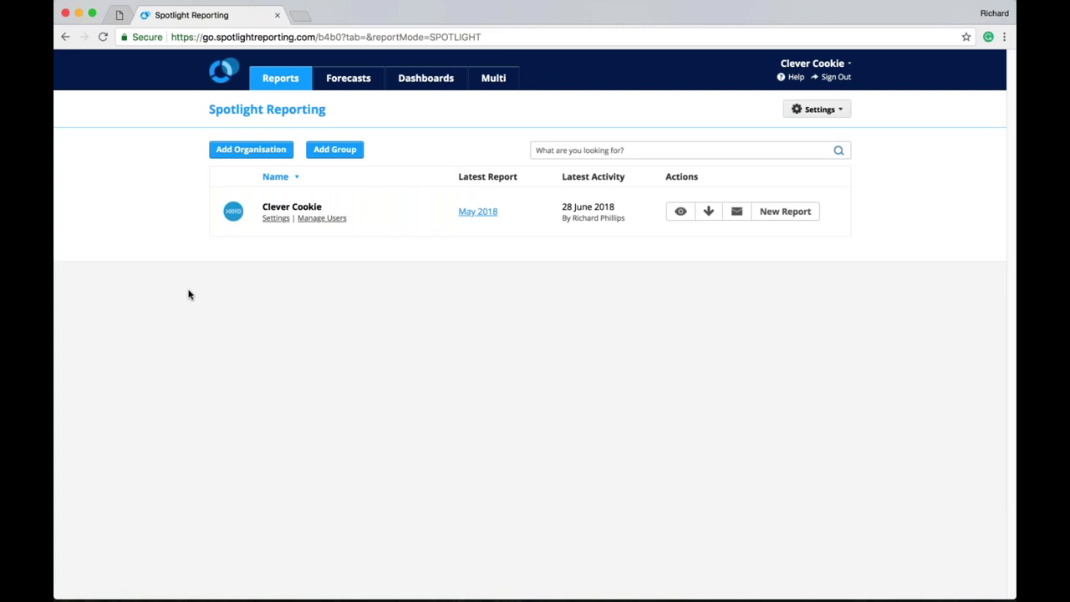
{"action": "left_click", "coordinate": [276, 218]}
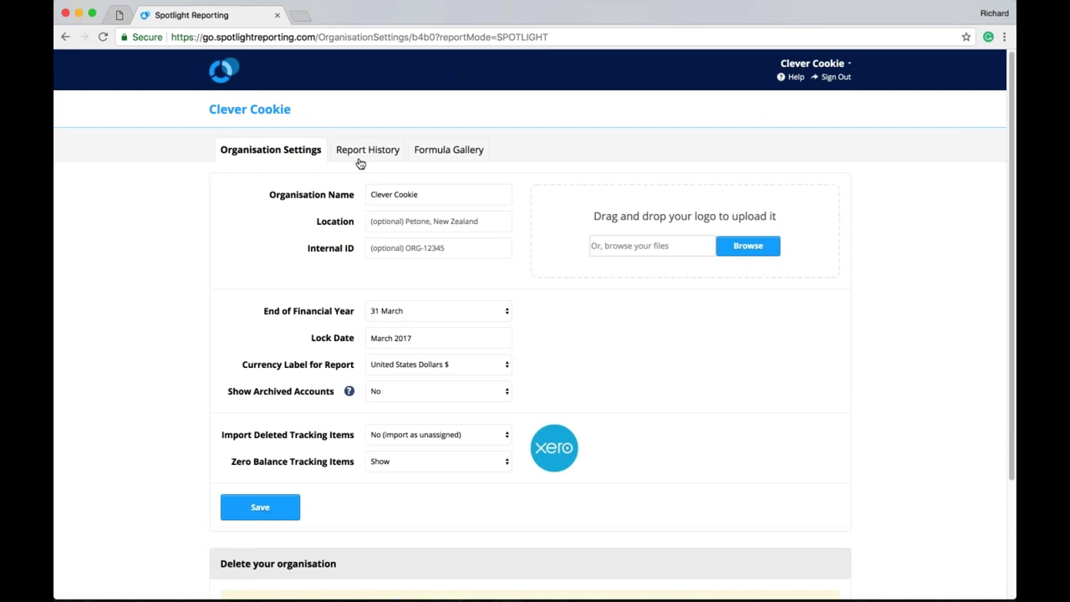
{"action": "left_click", "coordinate": [361, 159]}
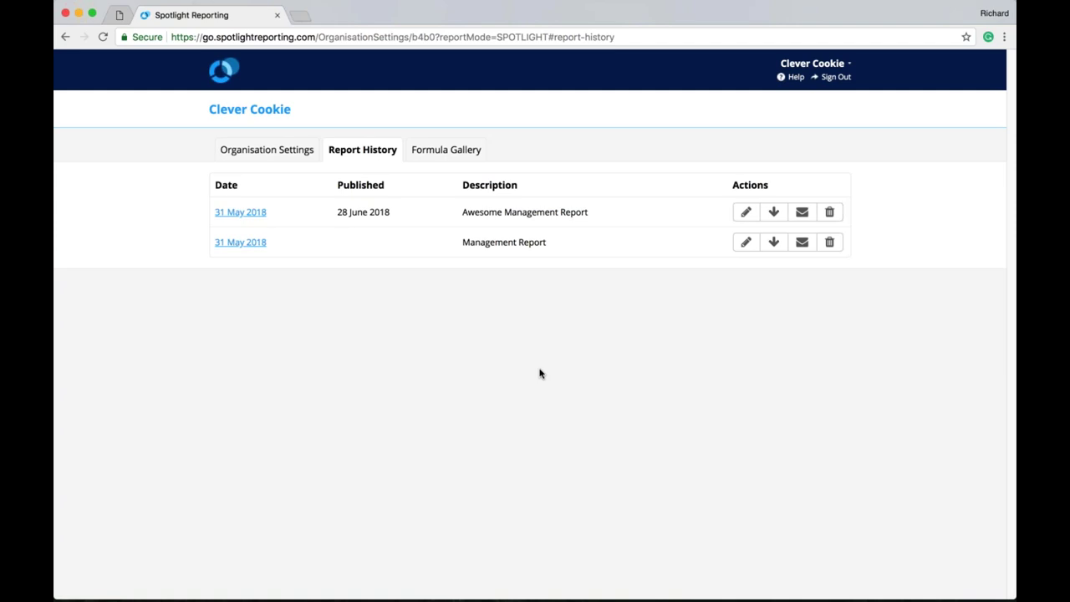
{"action": "left_click", "coordinate": [773, 211]}
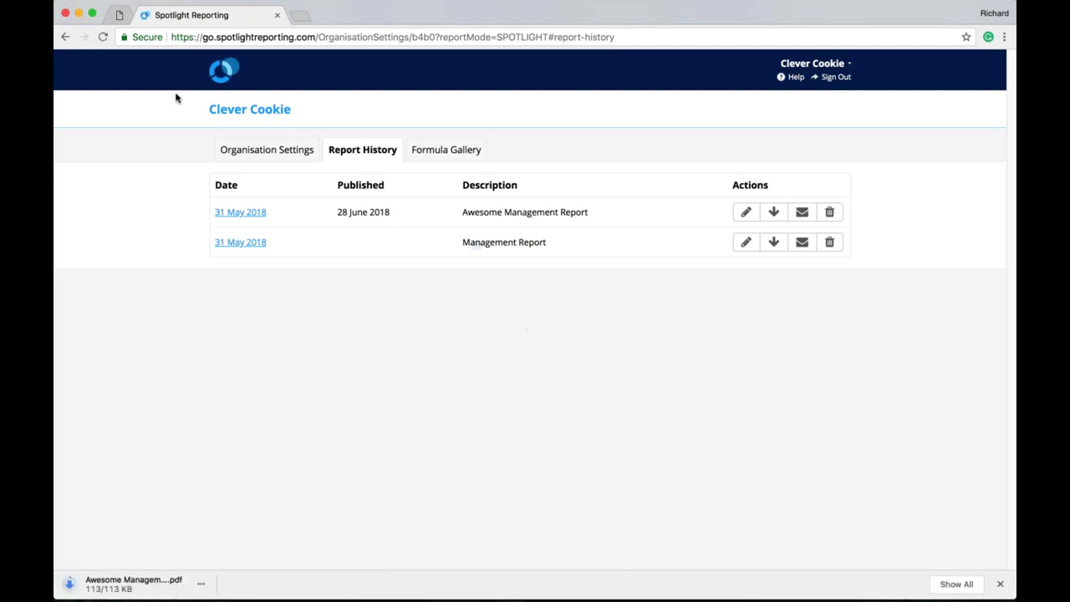
Open Clever Cookie's latest May 2018 report and review each stage from data import through to completion.
{"action": "left_click", "coordinate": [233, 81]}
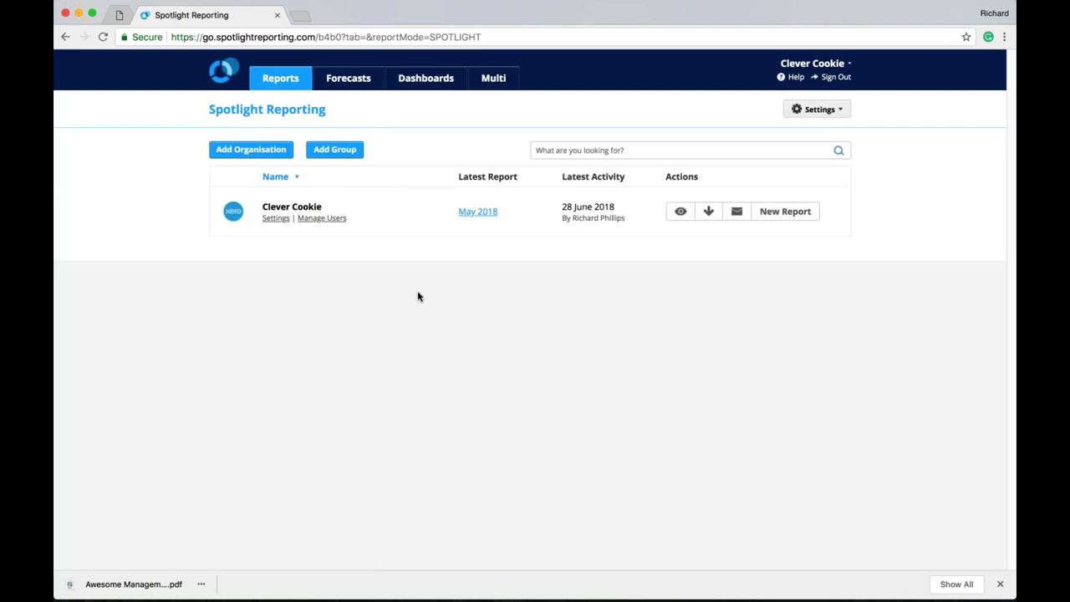
{"action": "left_click", "coordinate": [482, 215]}
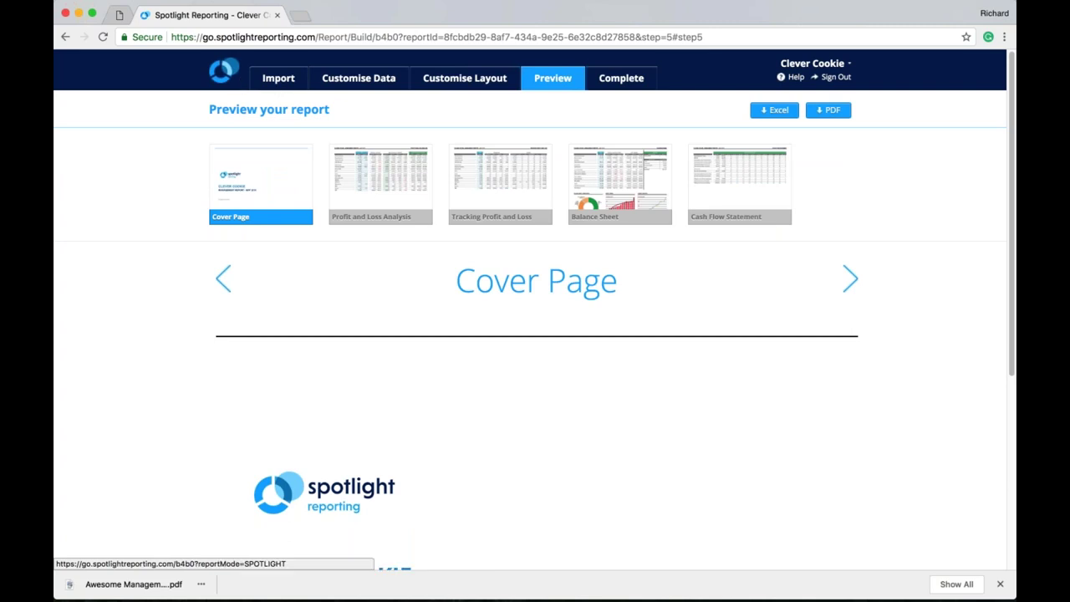
{"action": "left_click", "coordinate": [262, 81]}
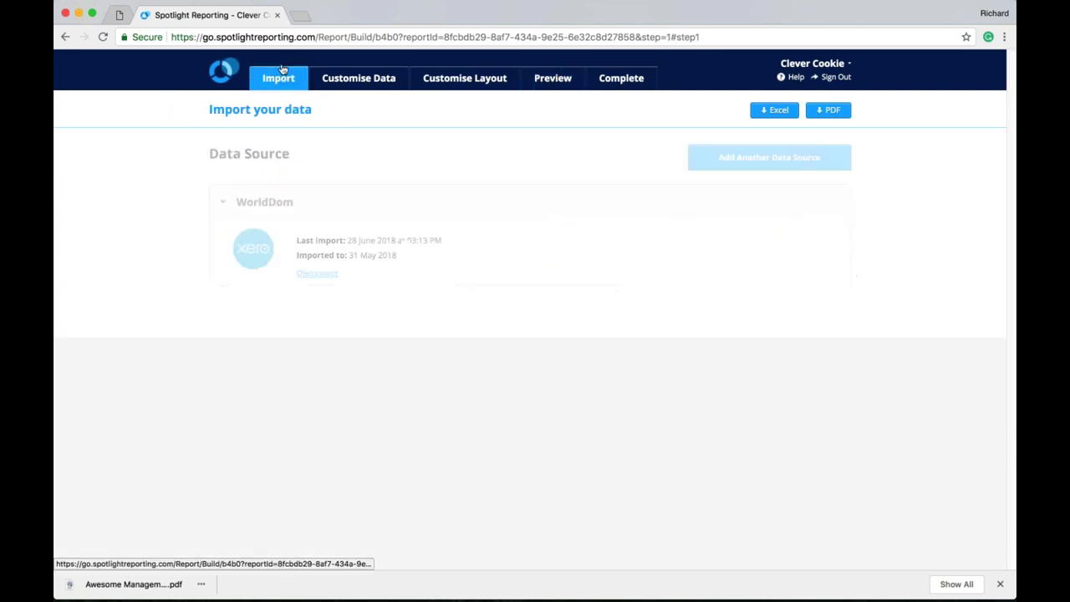
{"action": "left_click", "coordinate": [380, 76]}
{"action": "left_click", "coordinate": [464, 78]}
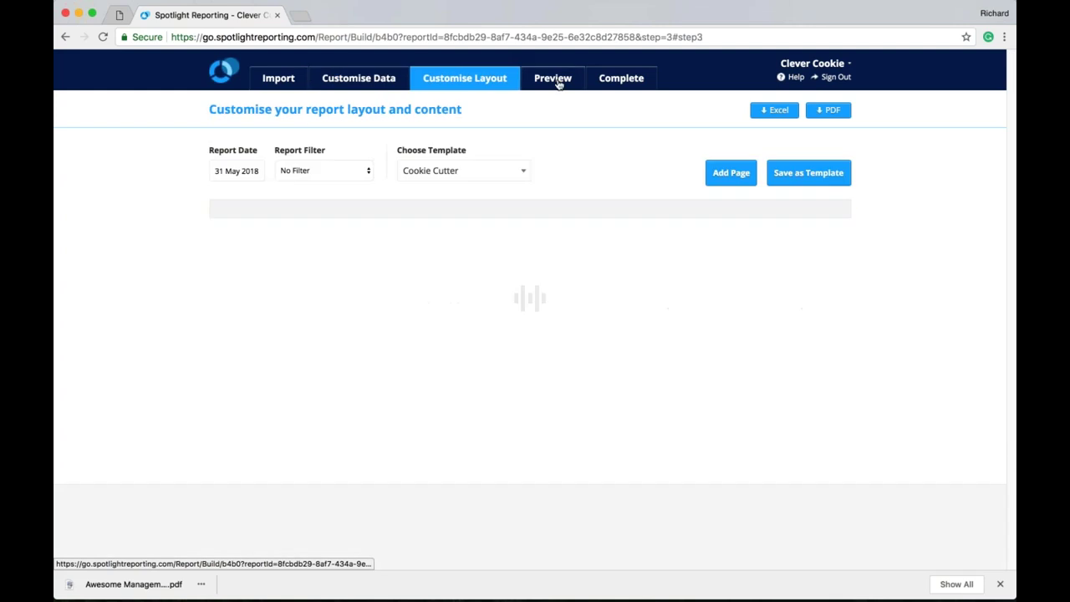
{"action": "left_click", "coordinate": [555, 80]}
{"action": "left_click", "coordinate": [652, 81]}
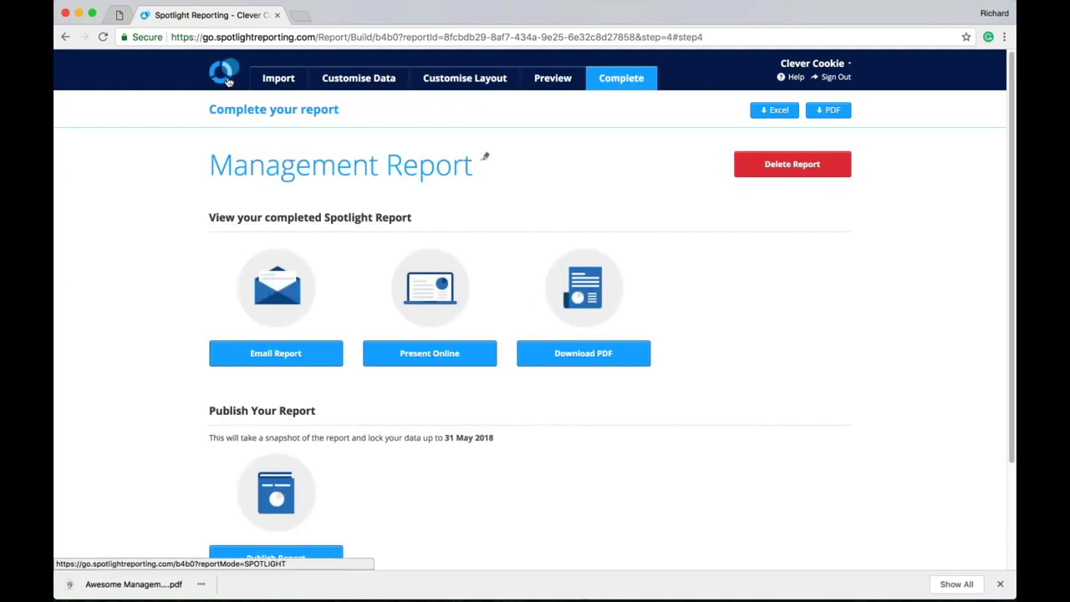
Return to the organisation list and switch to the SR Intro Webinar PDF that outlines the session topics.
{"action": "left_click", "coordinate": [627, 282]}
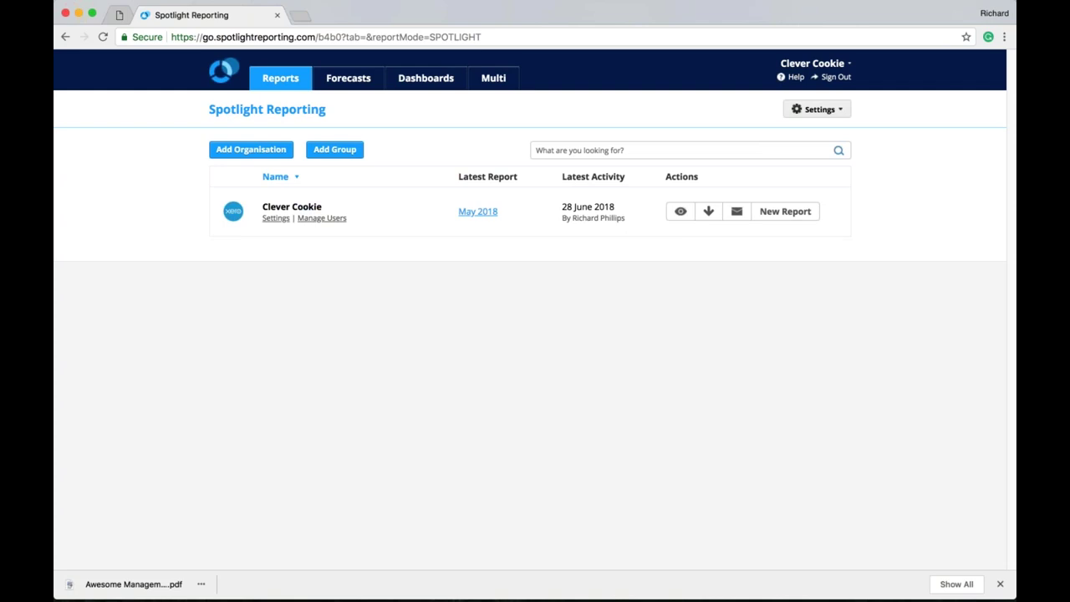
{"action": "left_click", "coordinate": [121, 16]}
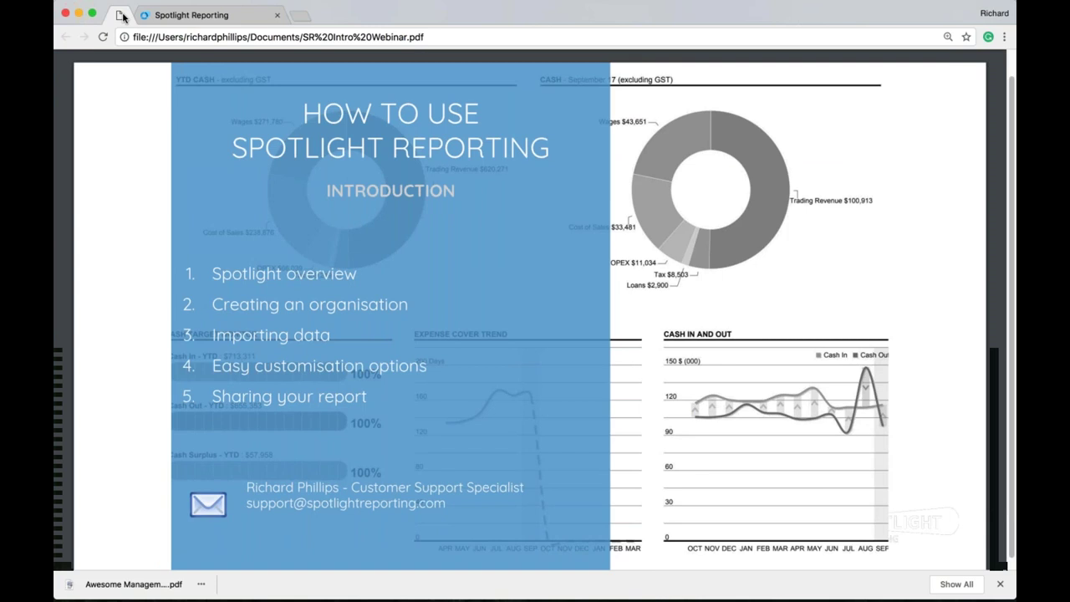